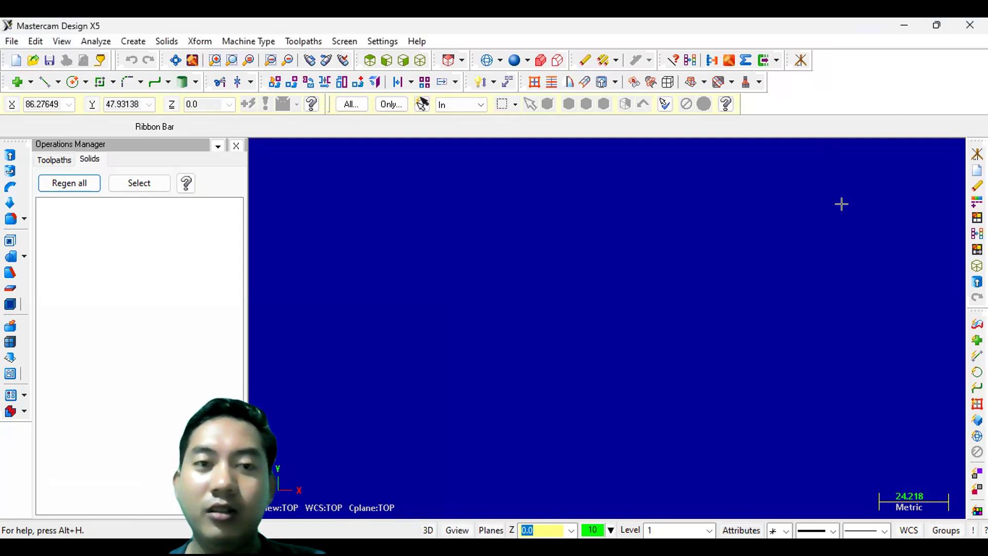
# - Draw a 150 by 120 rectangle with its first corner at the origin
pyautogui.click(801, 60)
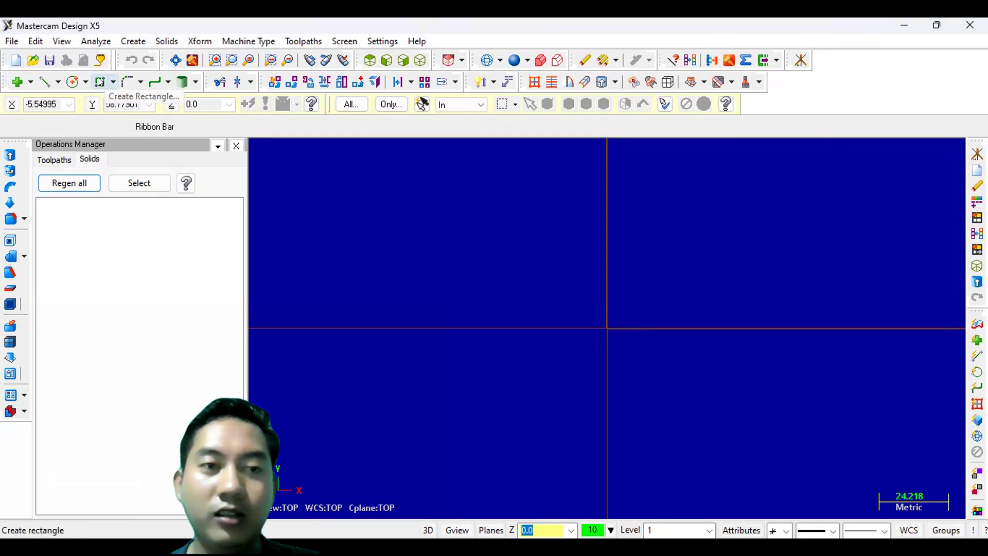
pyautogui.click(100, 81)
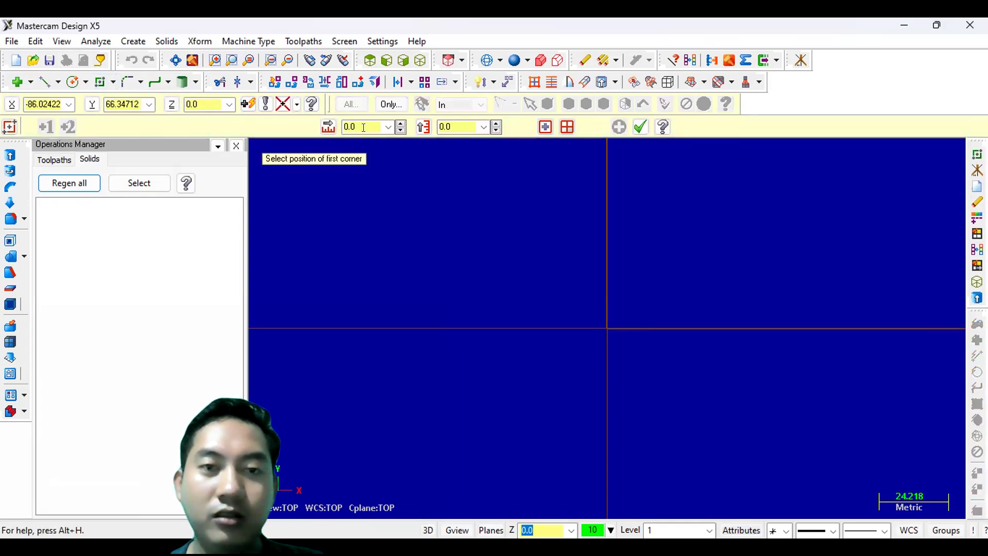
pyautogui.click(363, 127)
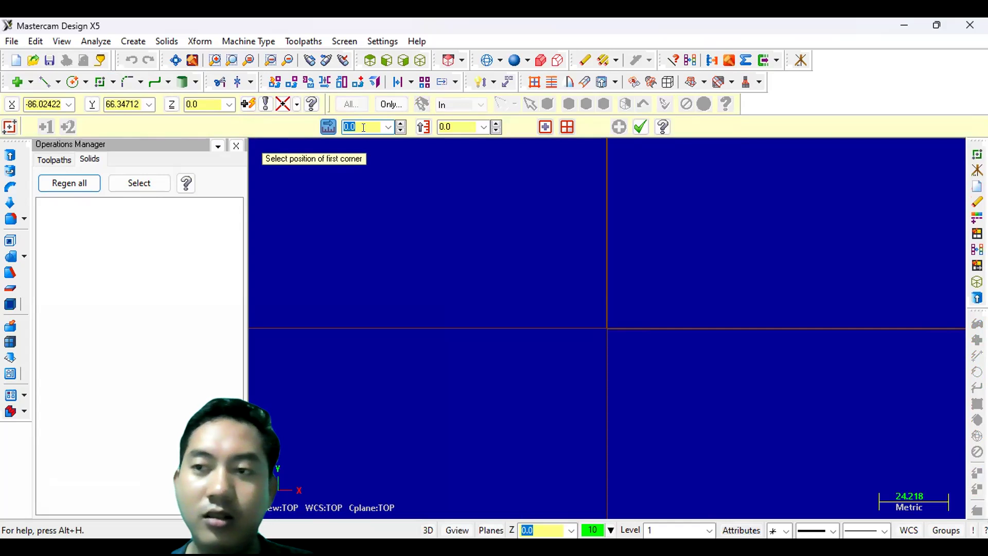
pyautogui.write('15')
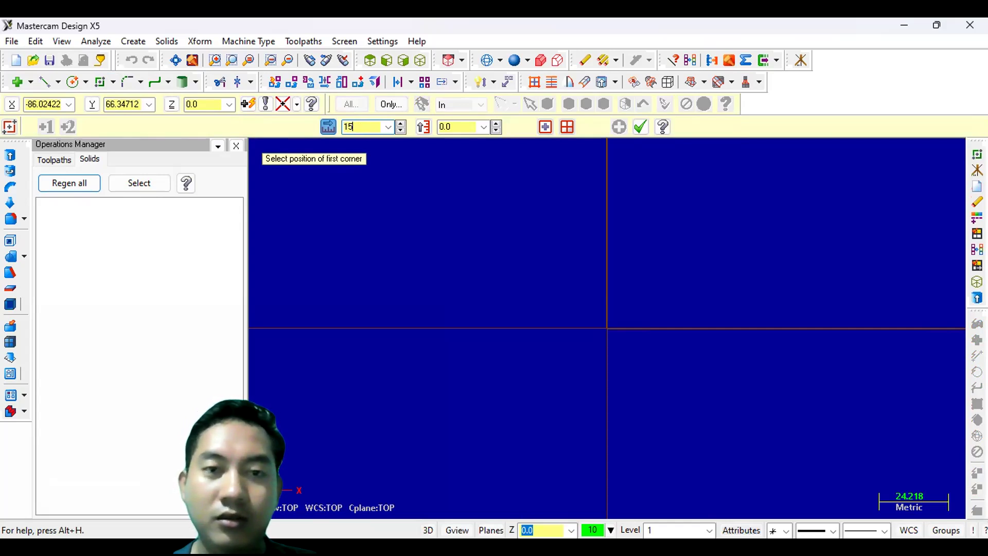
pyautogui.write('0')
pyautogui.press('Return')
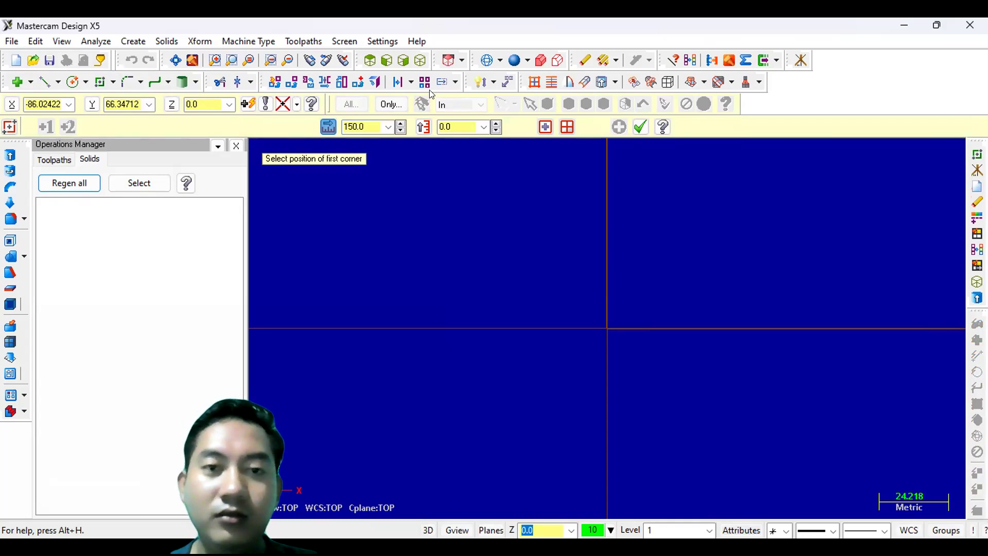
pyautogui.click(467, 122)
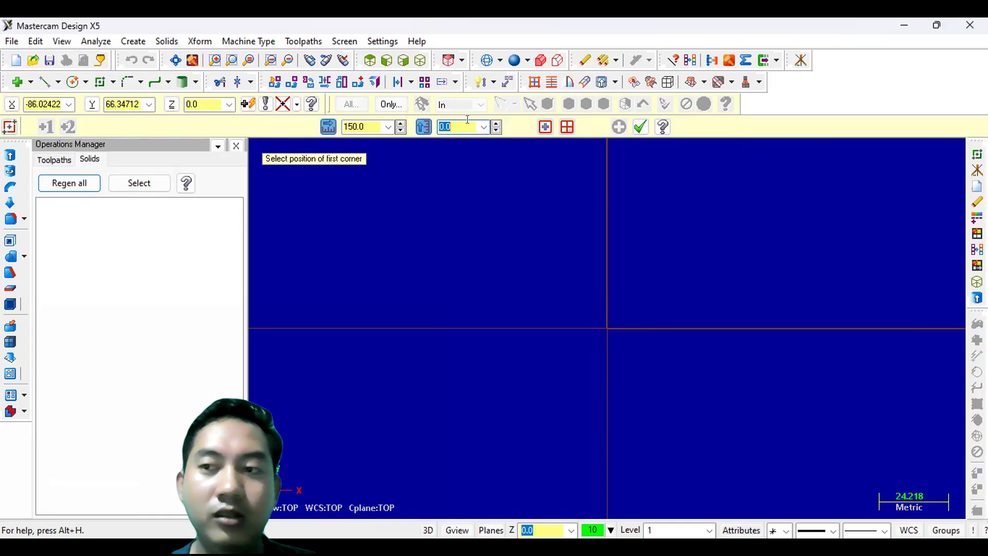
pyautogui.write('120')
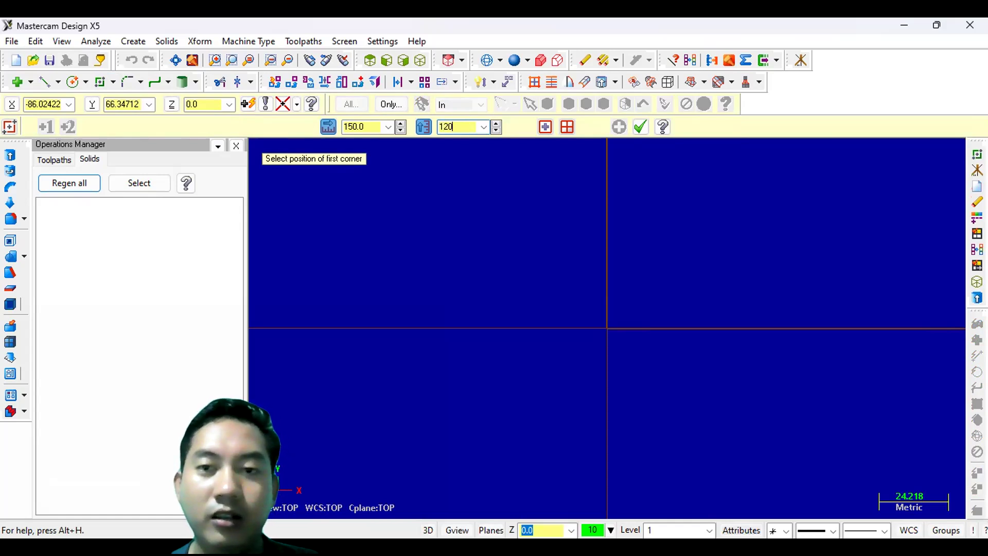
pyautogui.press('Return')
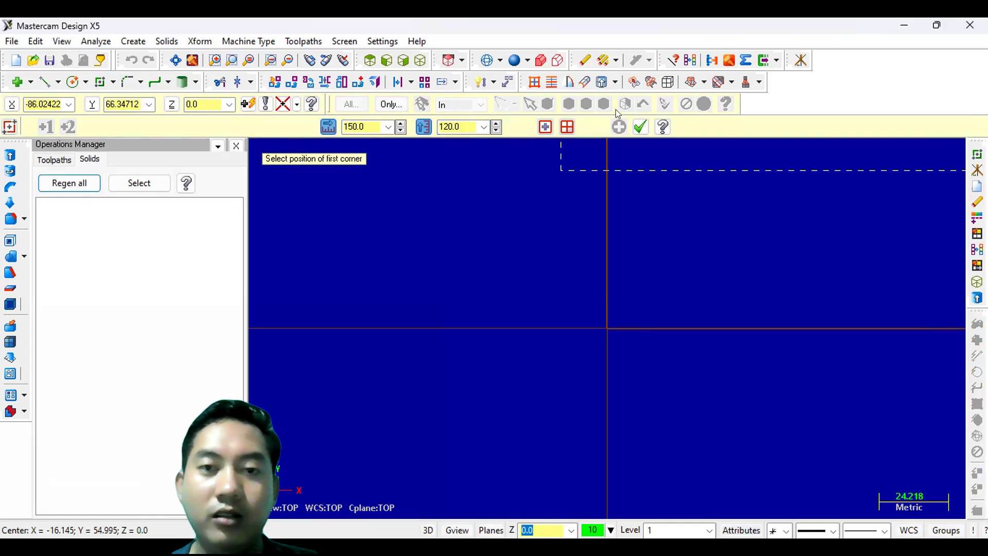
pyautogui.click(608, 324)
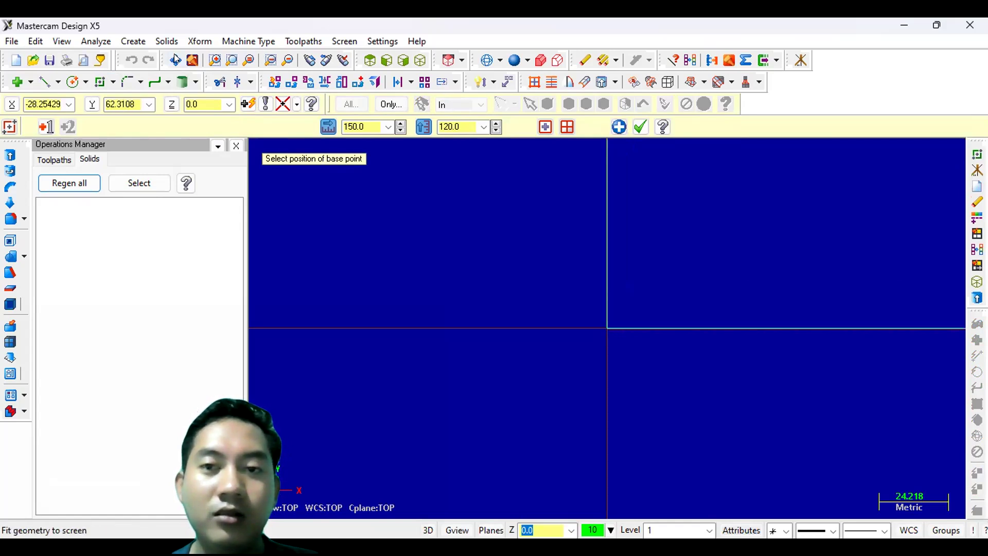
pyautogui.click(638, 127)
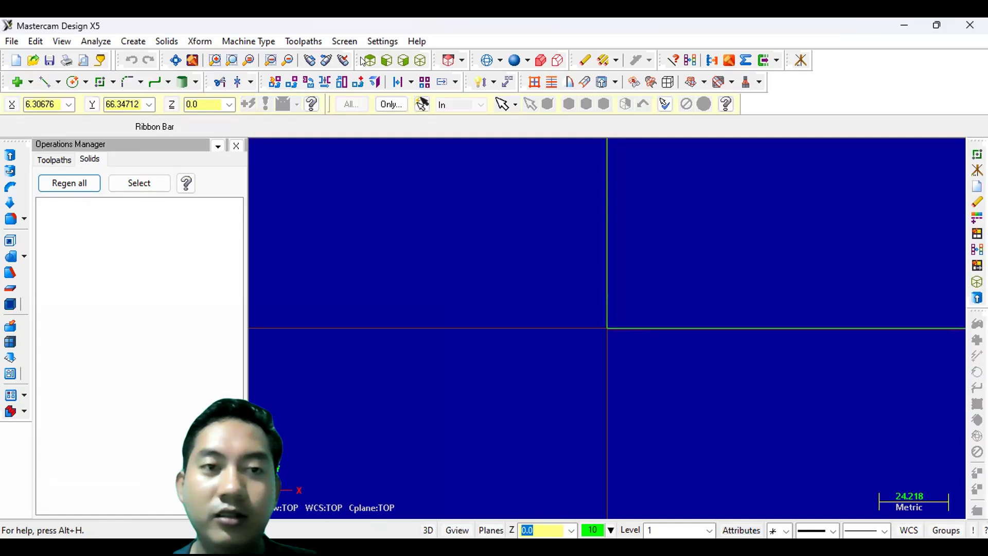
# - Offset each side of the rectangle inward by 15 mm
pyautogui.click(176, 60)
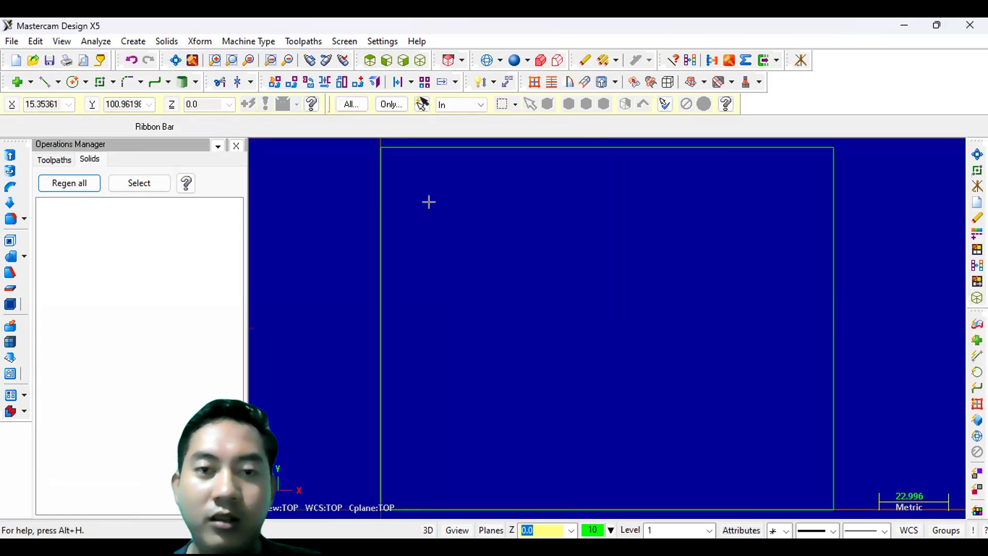
pyautogui.scroll(-1, 428, 201)
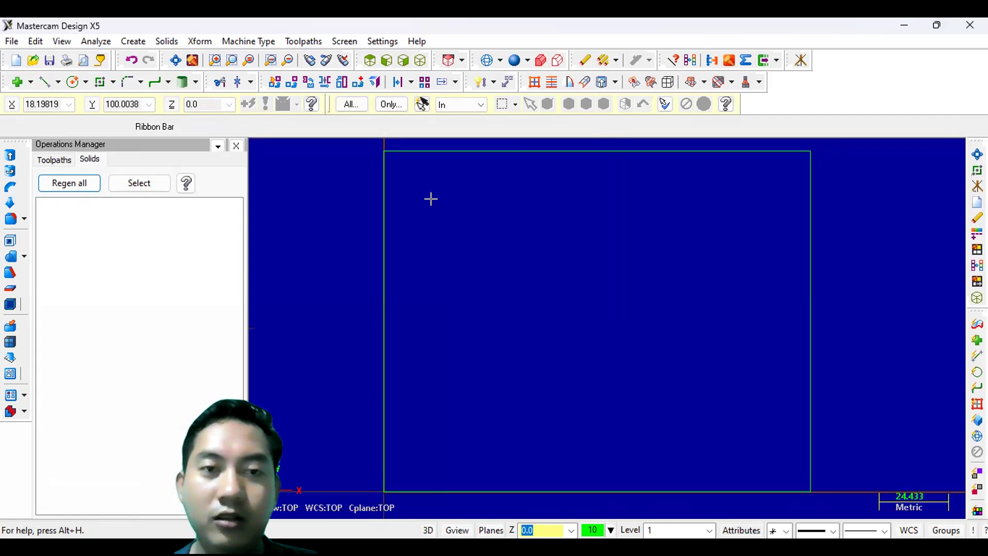
pyautogui.click(400, 85)
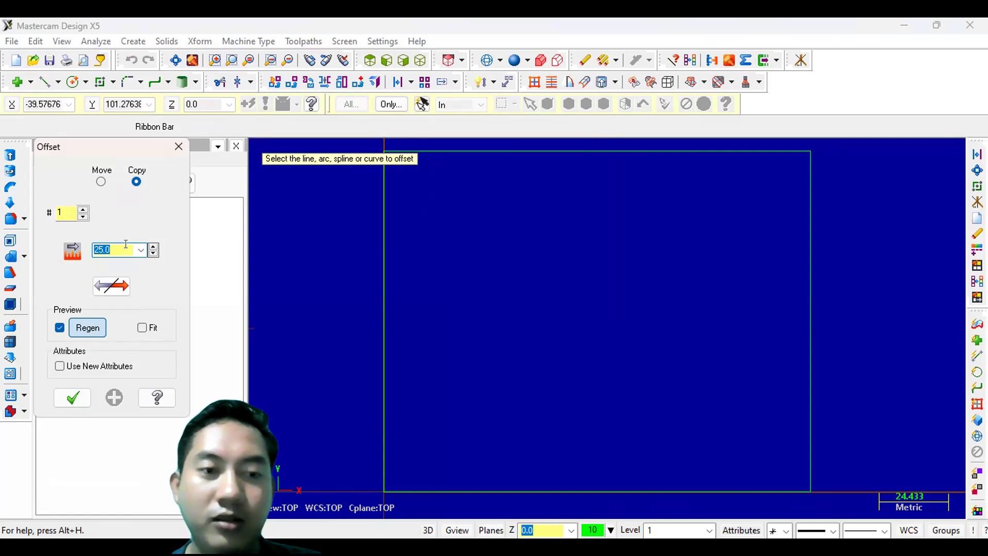
pyautogui.write('15')
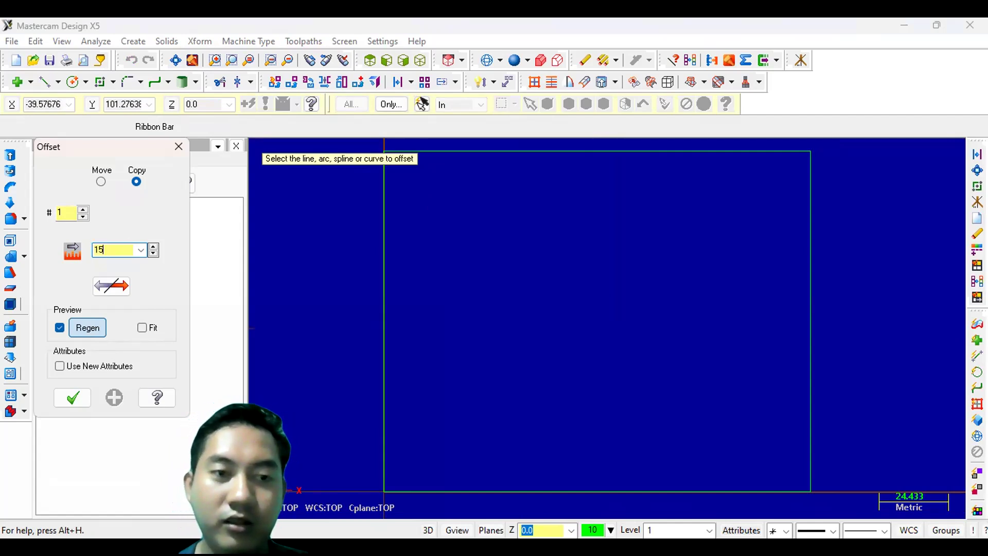
pyautogui.press('Return')
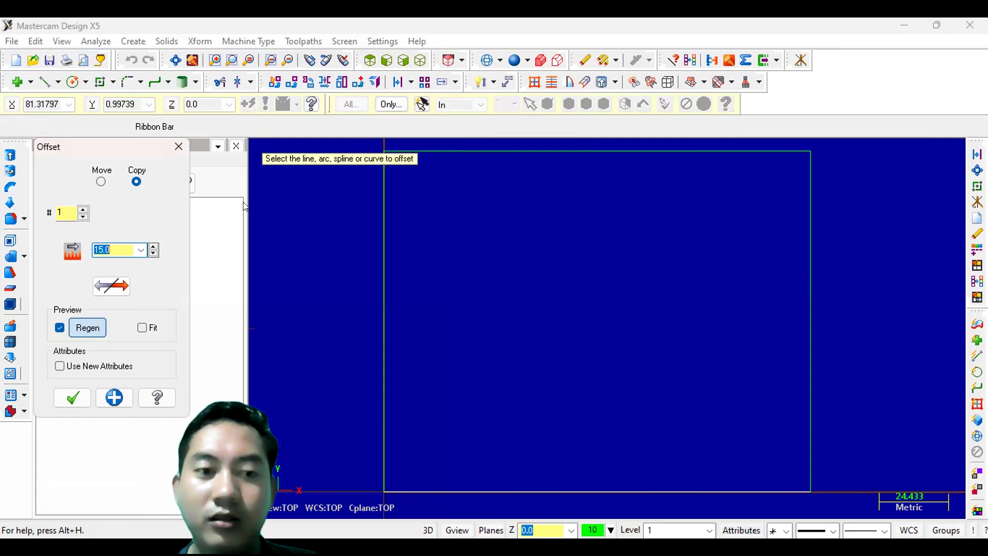
pyautogui.click(116, 403)
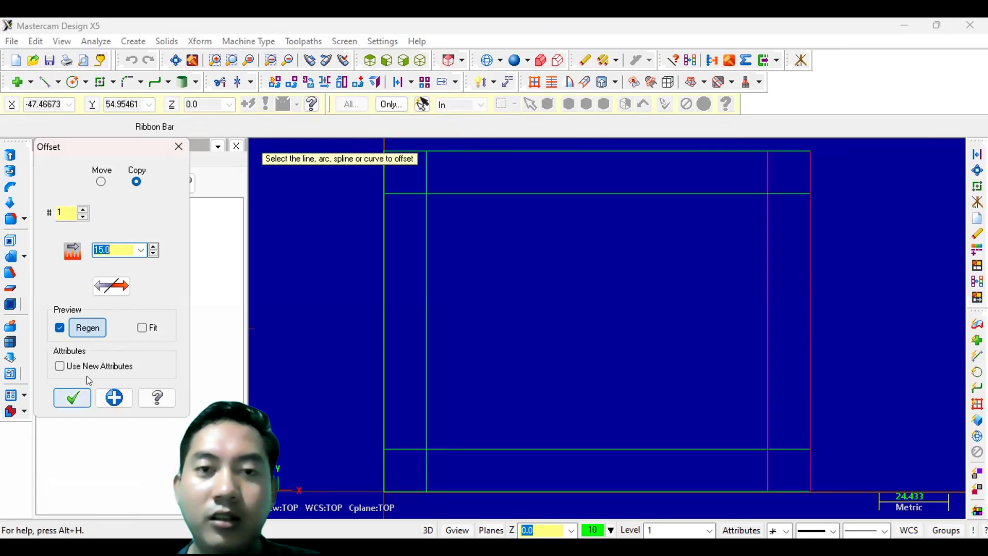
# - Offset the rectangle's top and bottom edges inward by 5 mm
pyautogui.click(395, 78)
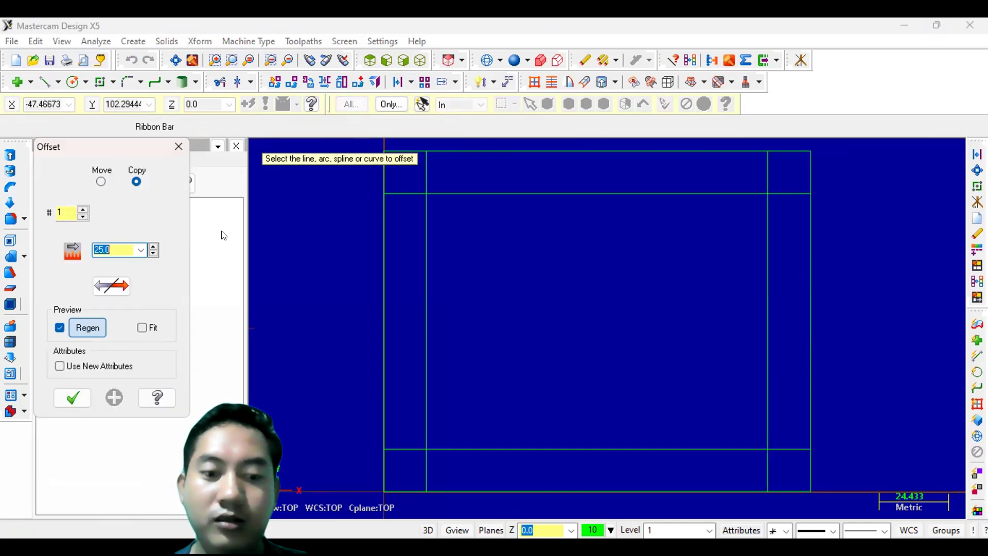
pyautogui.write('5')
pyautogui.press('Return')
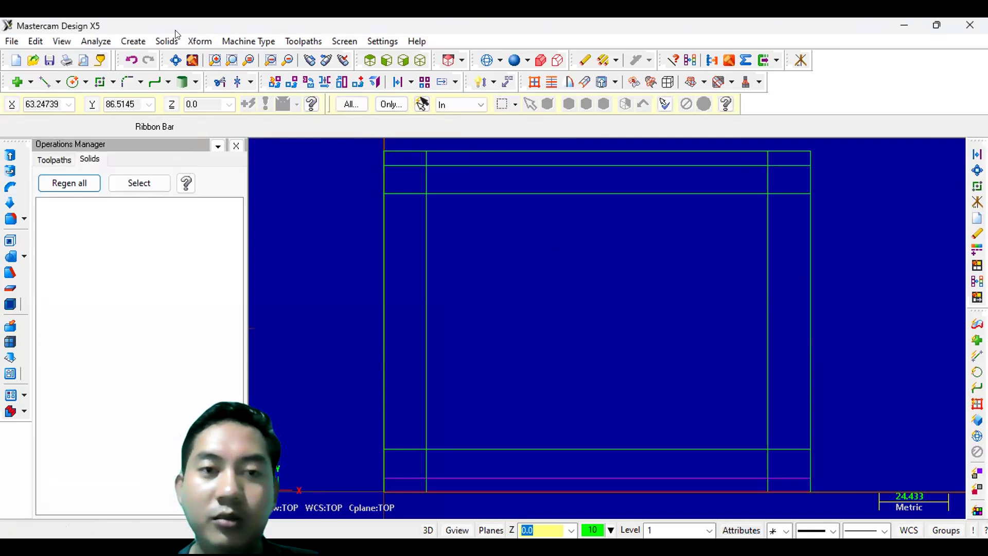
# - Offset the rectangle's bottom edge upward by 23 mm
pyautogui.click(399, 83)
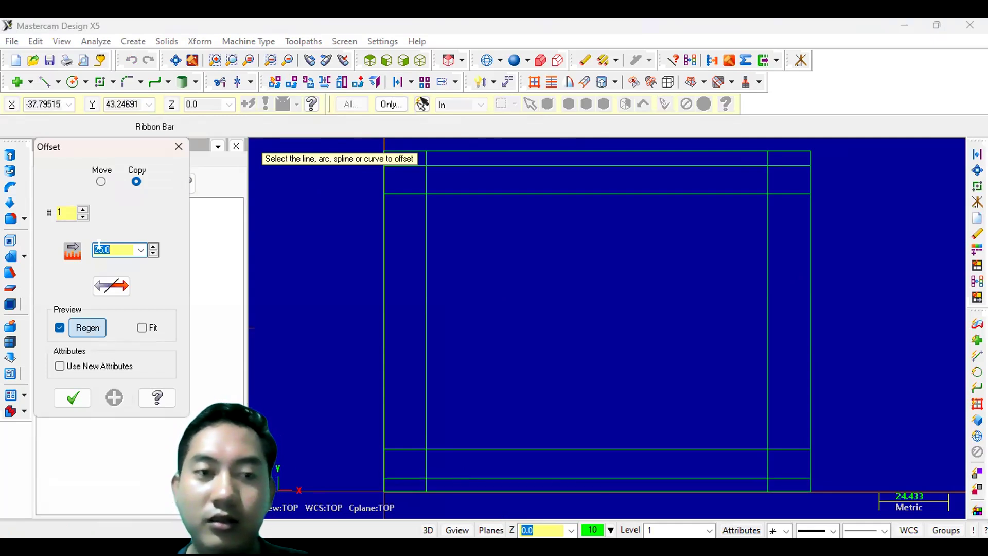
pyautogui.write('23')
pyautogui.press('Return')
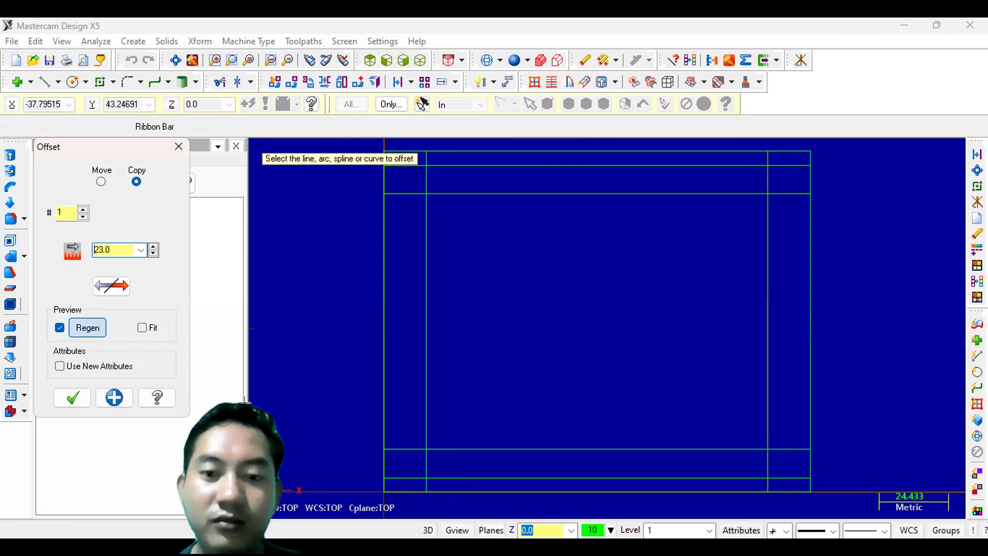
pyautogui.click(499, 491)
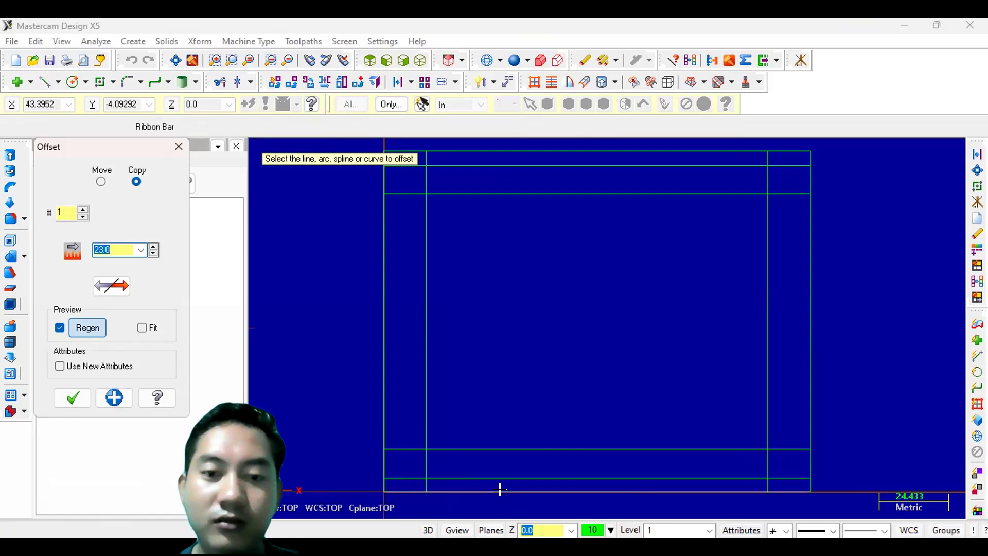
pyautogui.click(476, 419)
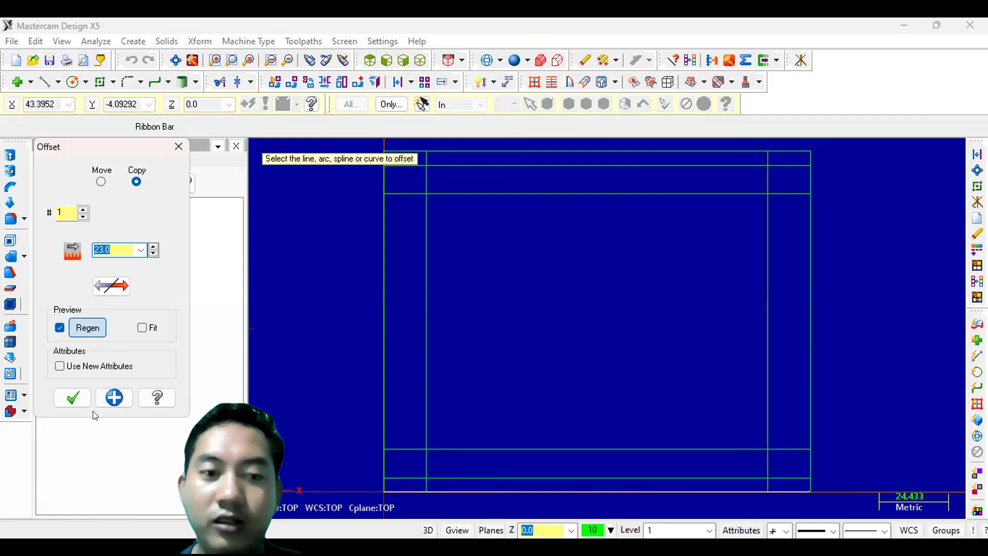
pyautogui.click(85, 396)
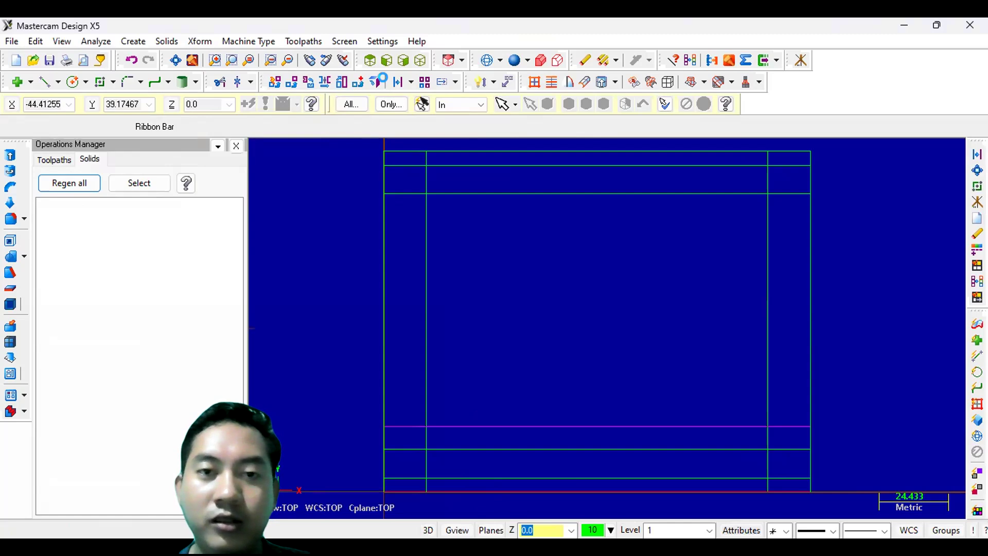
# - Offset the rectangle's left edge to the right by 33 mm
pyautogui.click(383, 78)
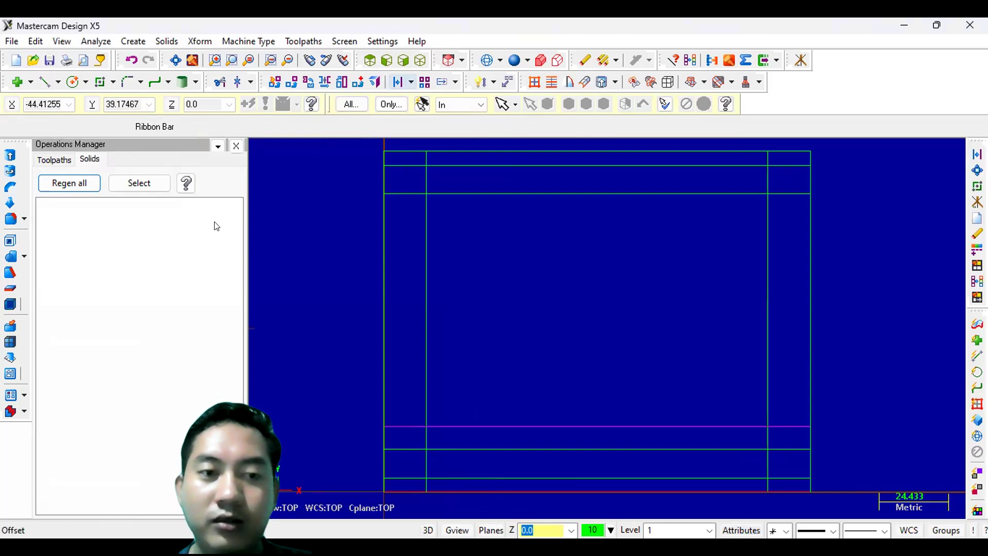
pyautogui.write('33')
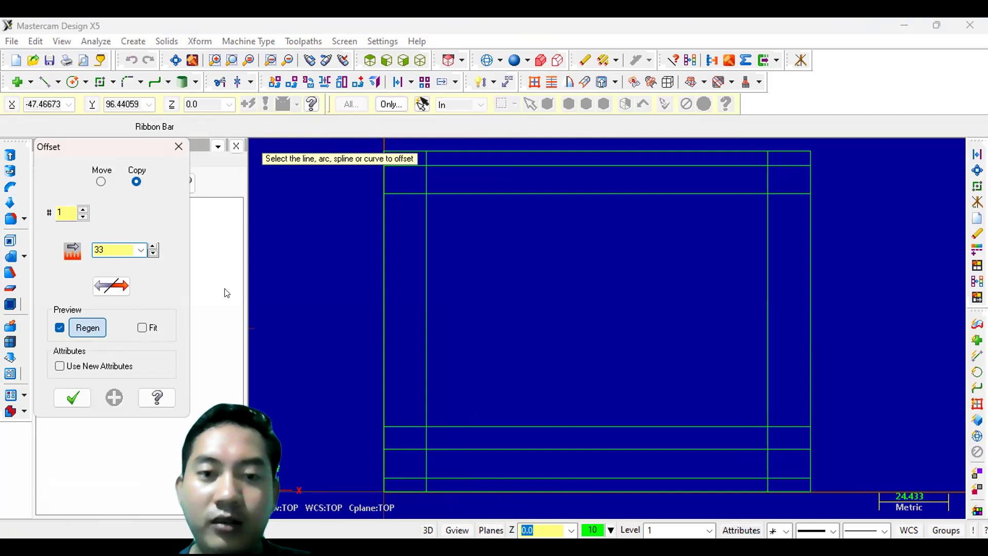
pyautogui.press('Return')
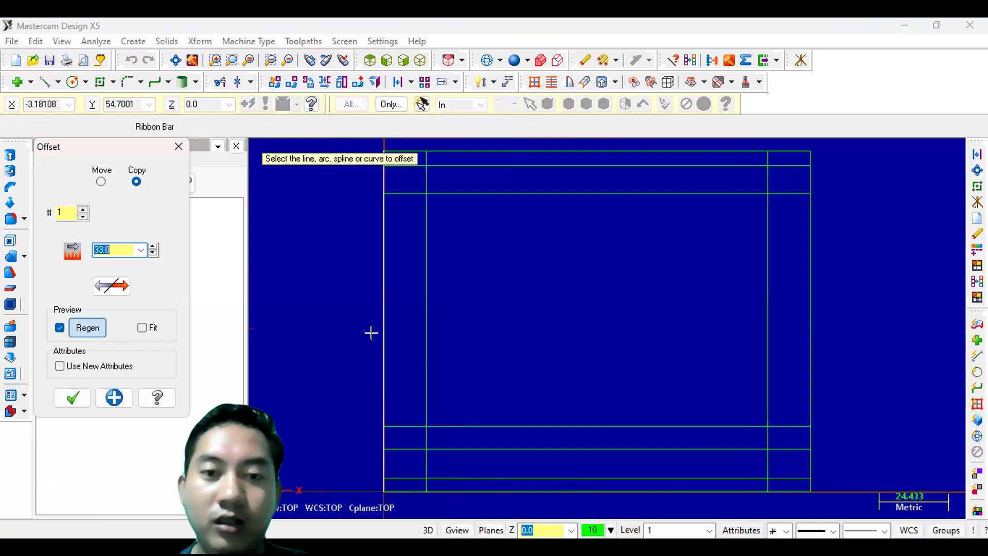
pyautogui.click(509, 337)
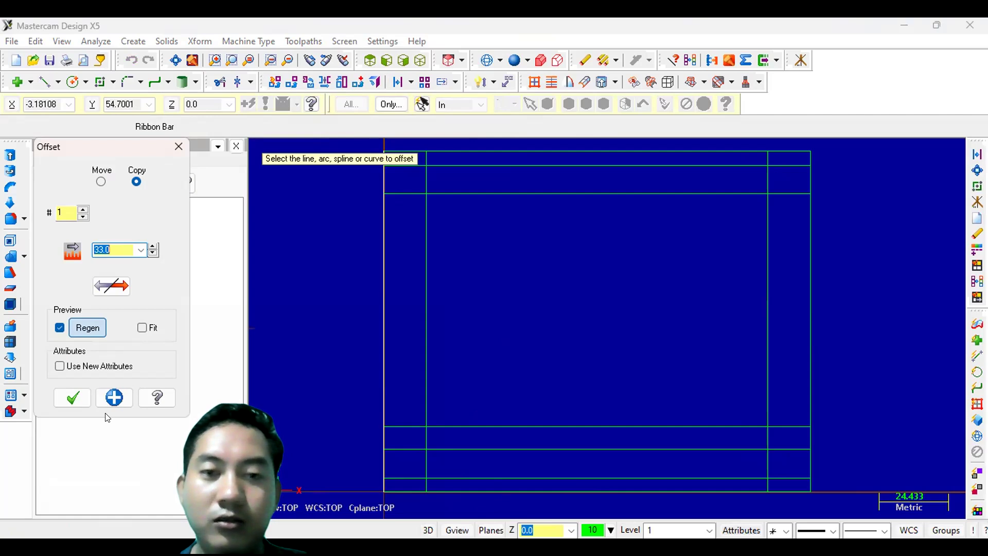
pyautogui.click(81, 401)
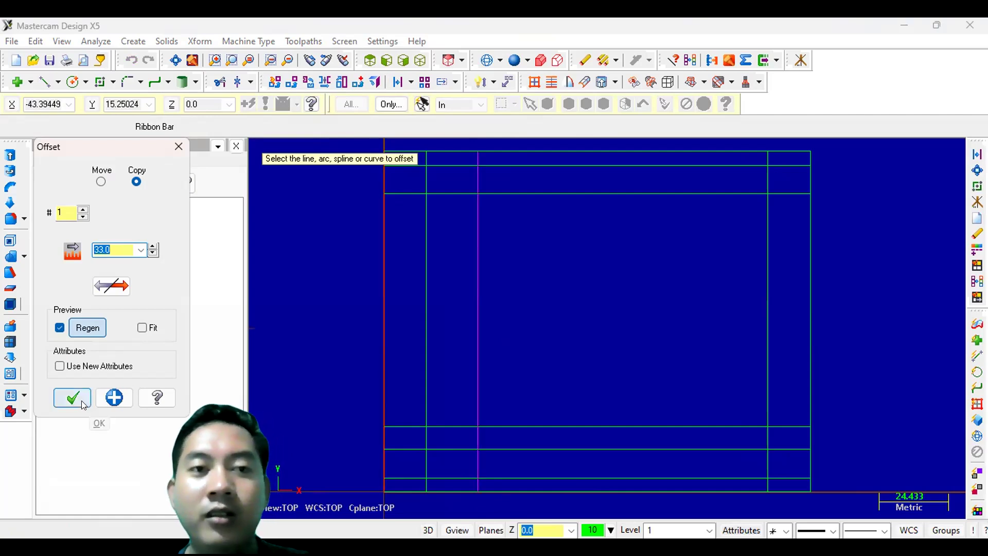
# - Fillet the corner between the 23 mm and 33 mm offset lines with an 18 mm radius
pyautogui.click(124, 84)
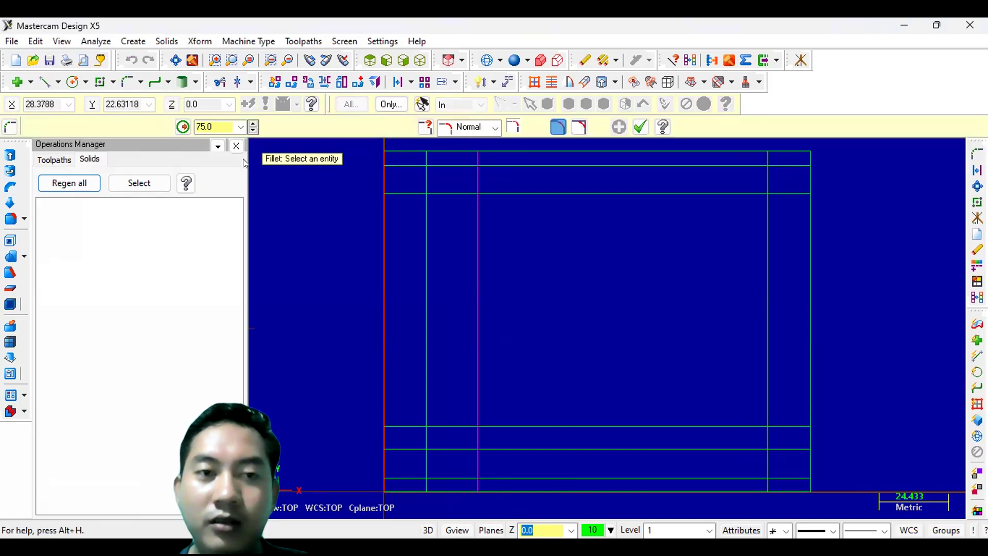
pyautogui.doubleClick(218, 121)
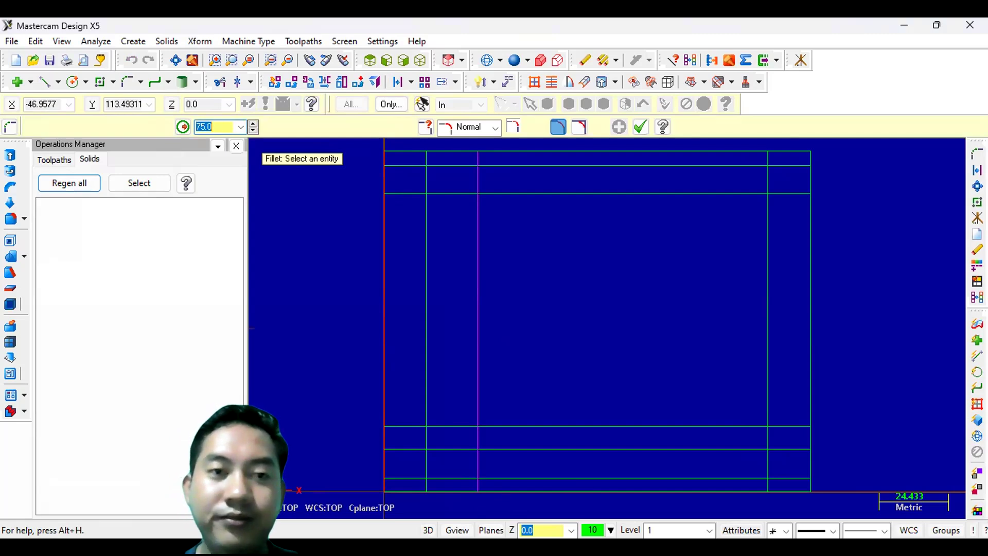
pyautogui.write('18')
pyautogui.press('Return')
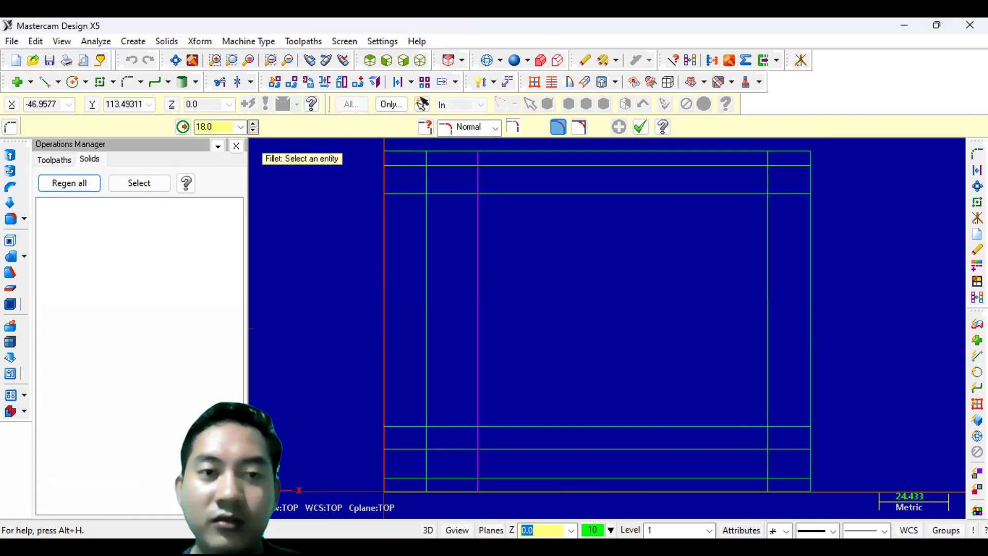
pyautogui.click(414, 421)
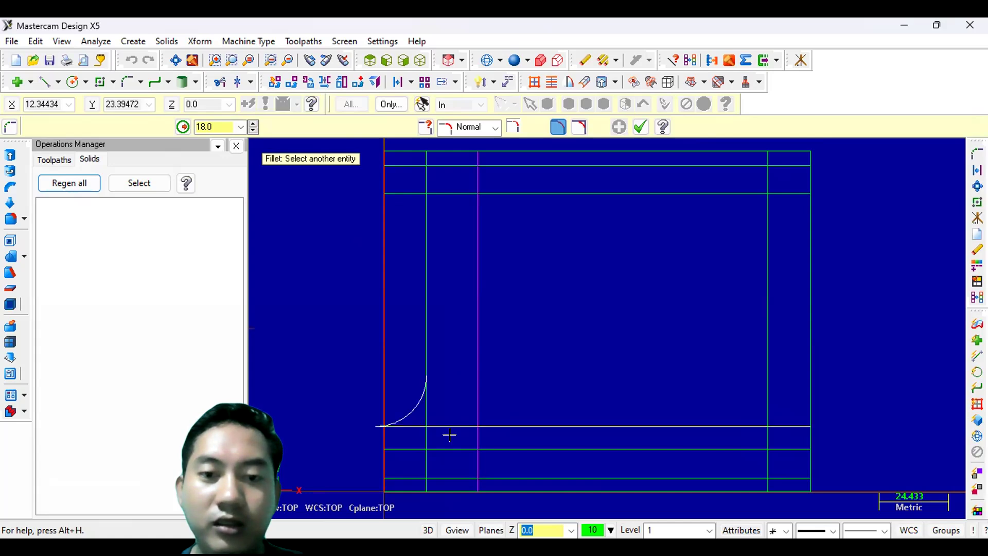
pyautogui.click(471, 458)
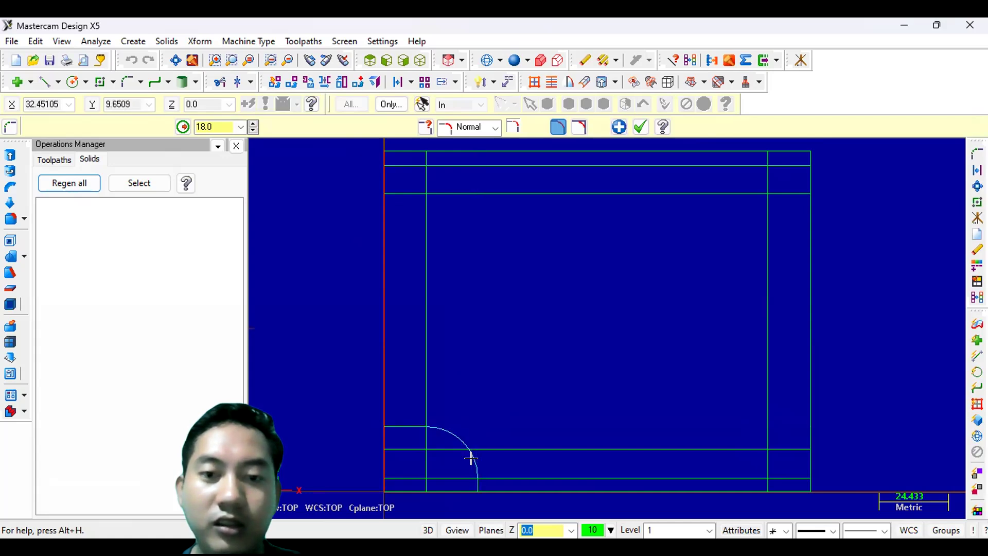
pyautogui.click(639, 126)
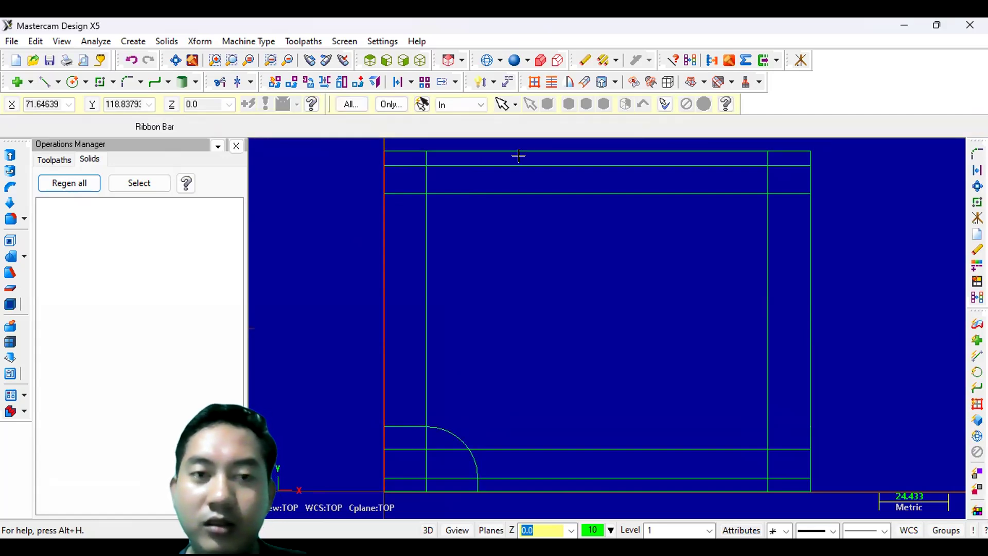
# - Offset the 18 mm fillet arc outward by 7 mm as a copy
pyautogui.click(126, 82)
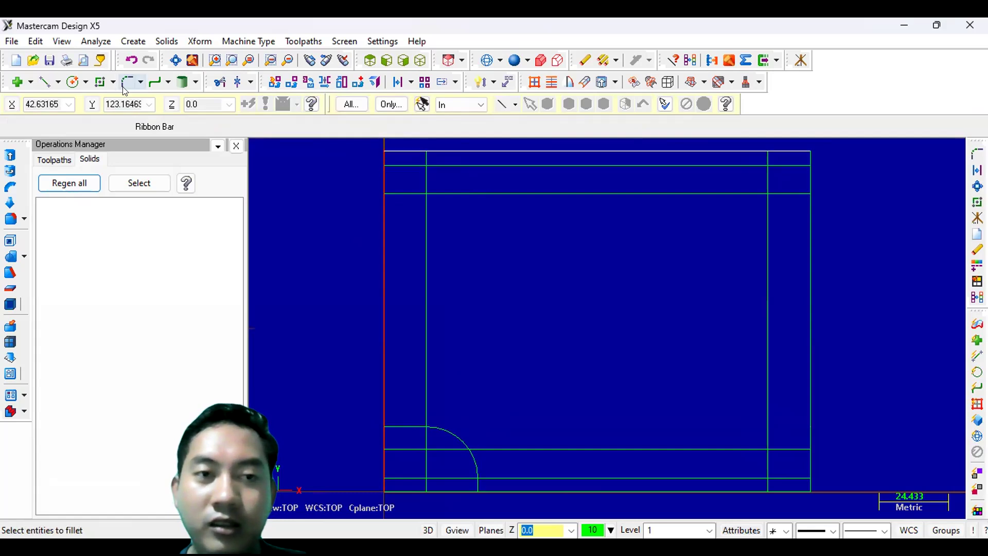
pyautogui.click(124, 88)
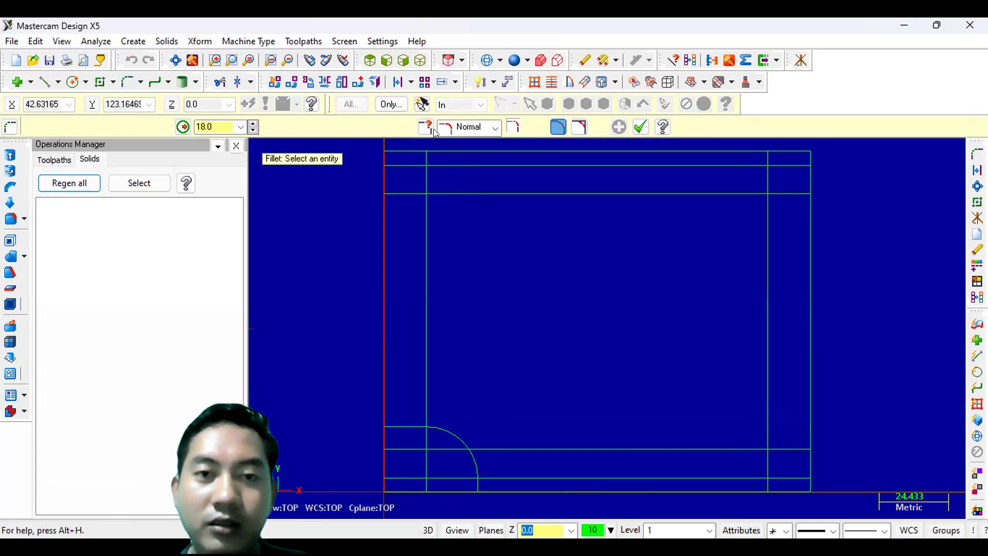
pyautogui.click(400, 83)
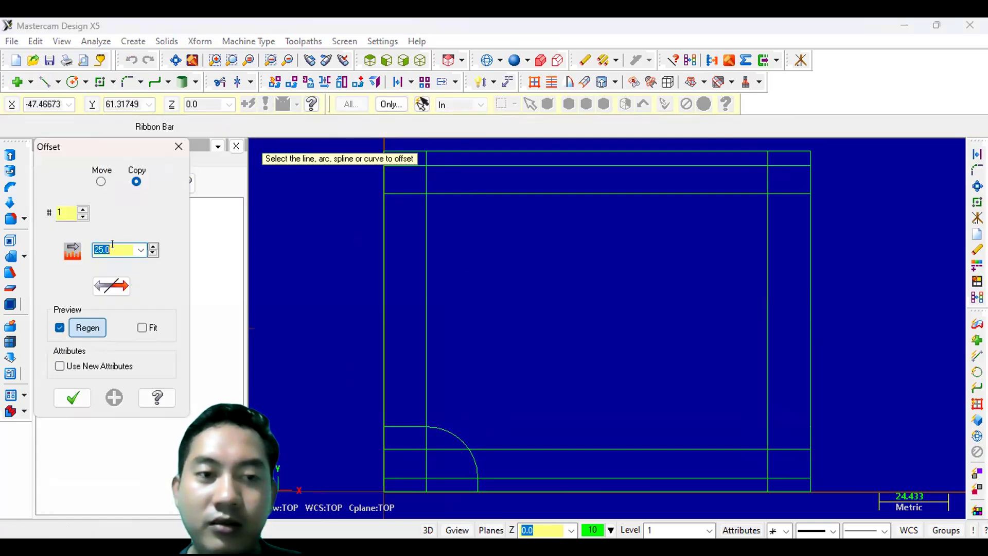
pyautogui.write('7')
pyautogui.press('Return')
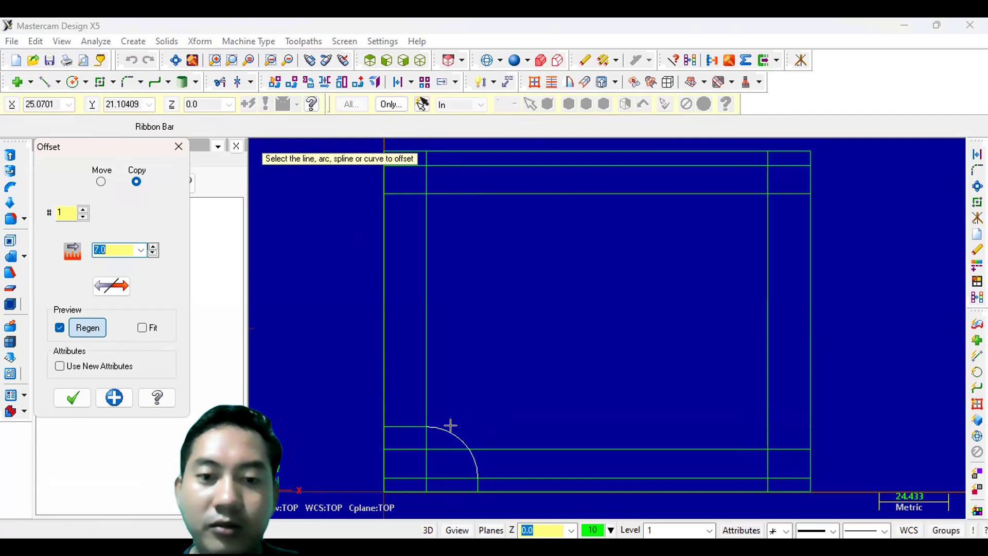
pyautogui.click(484, 411)
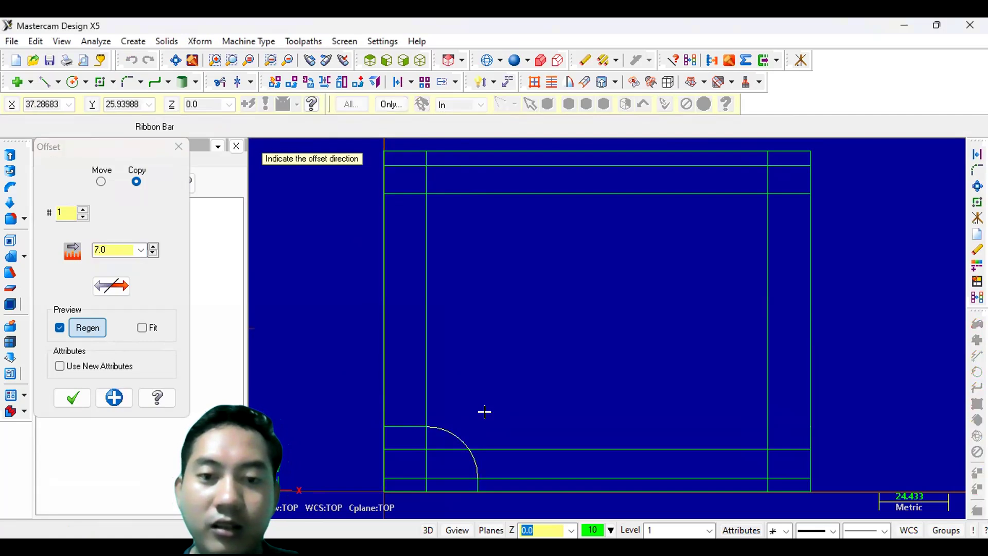
pyautogui.click(77, 396)
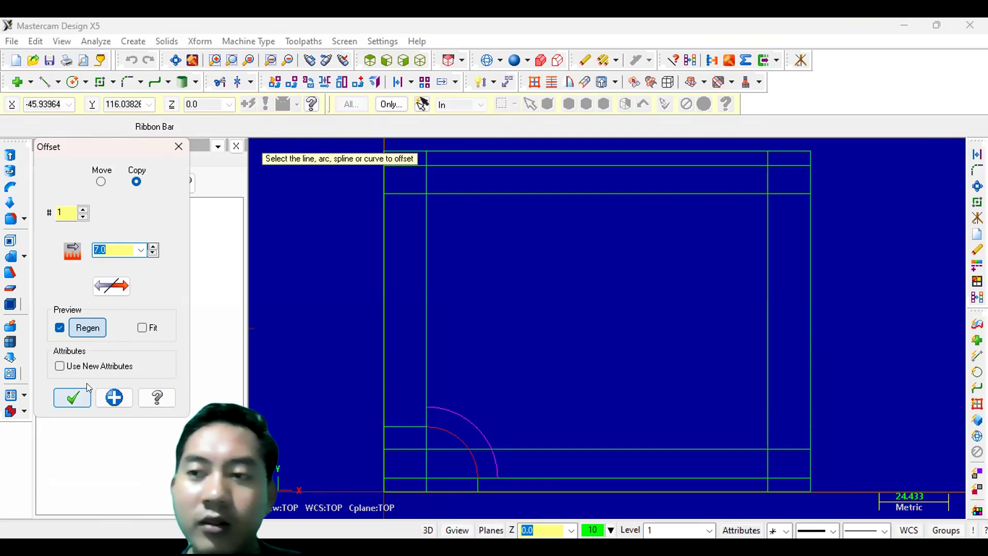
pyautogui.press('Escape')
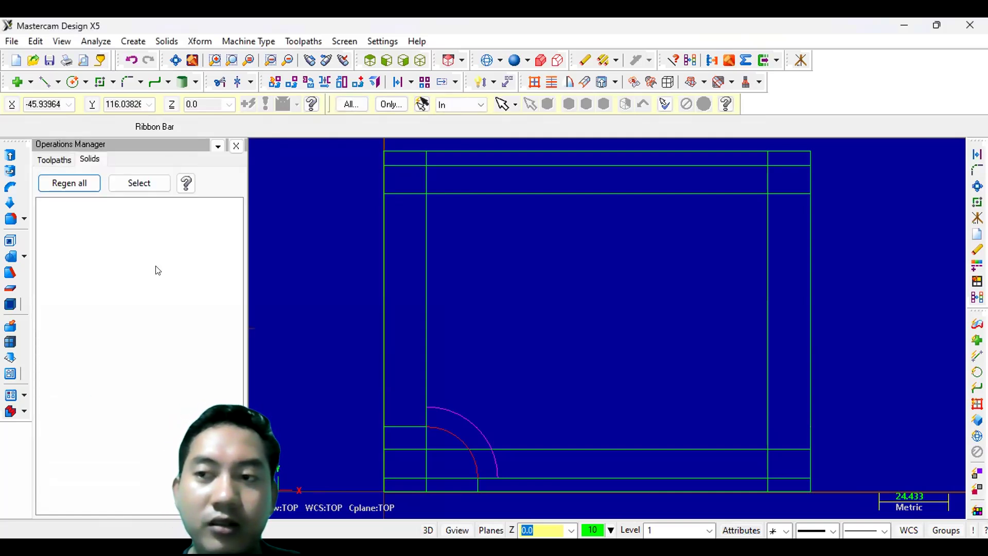
# - Draw a horizontal 55 mm line starting at the left edge on the 5 mm bottom offset line
pyautogui.click(45, 83)
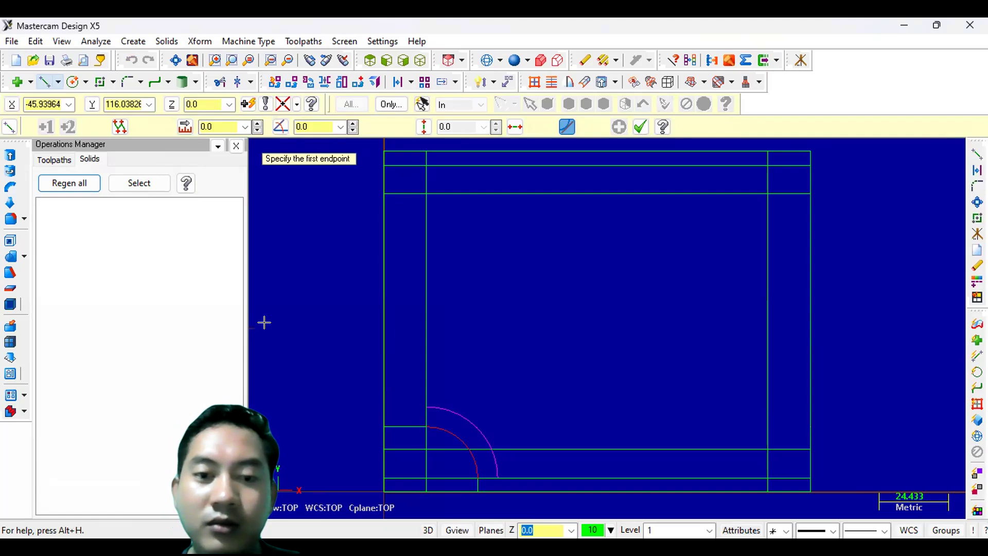
pyautogui.click(380, 470)
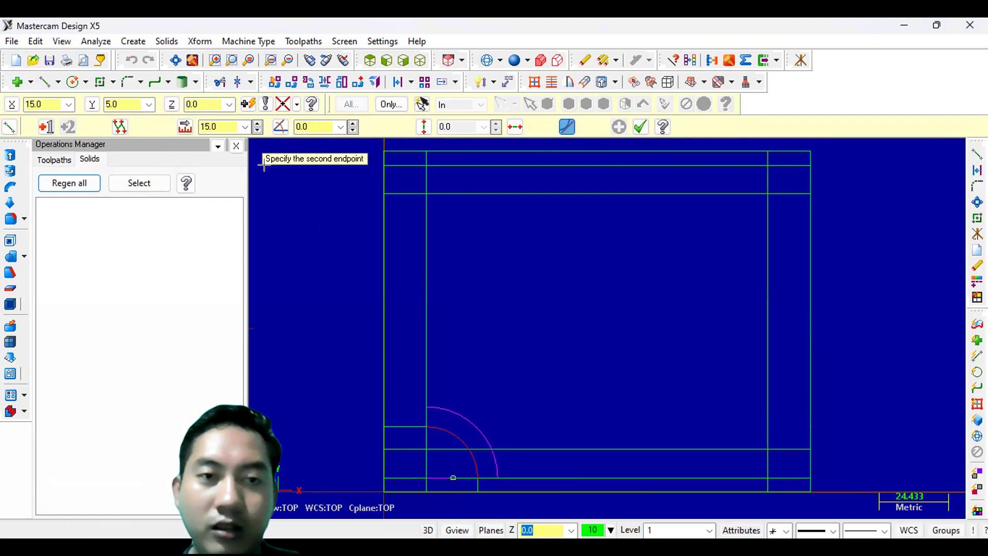
pyautogui.click(214, 126)
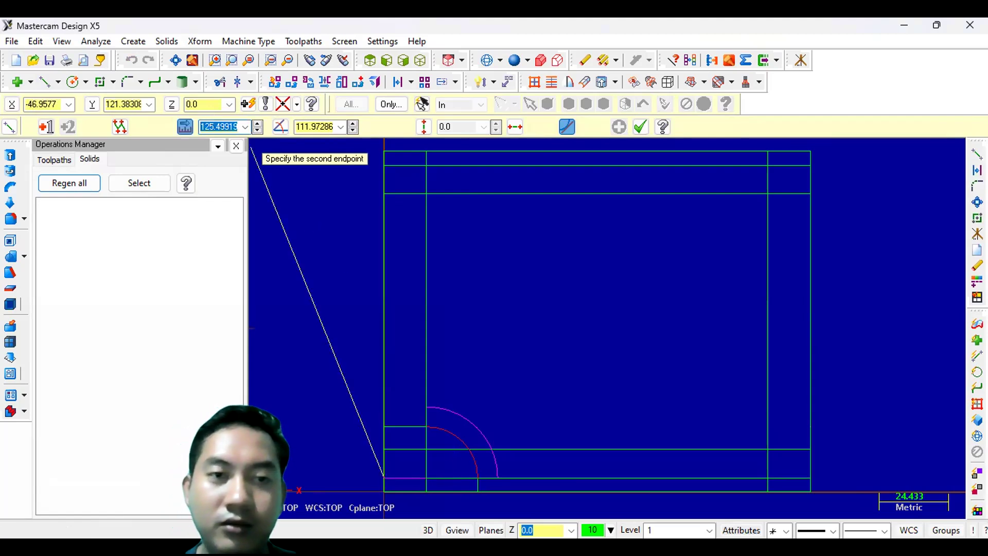
pyautogui.write('55')
pyautogui.press('Return')
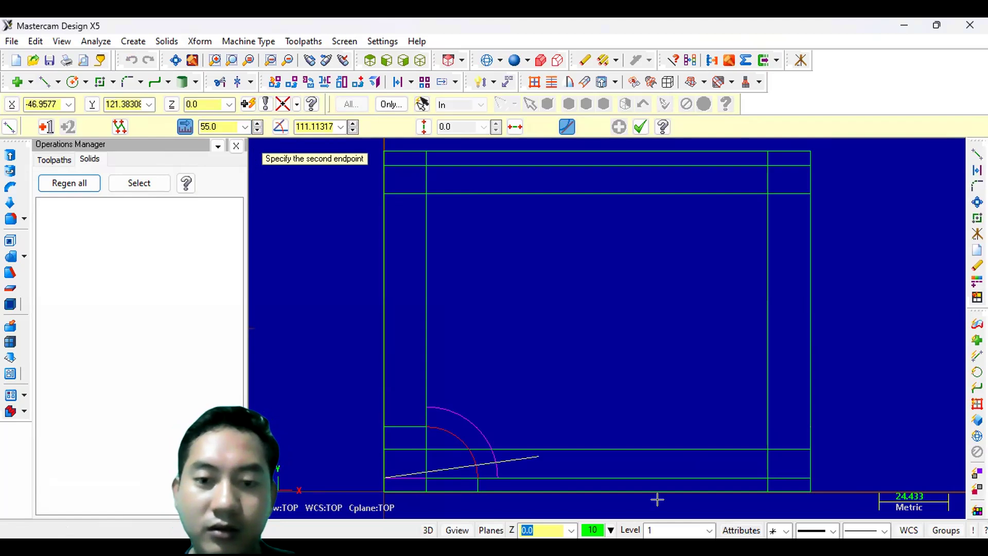
pyautogui.click(620, 471)
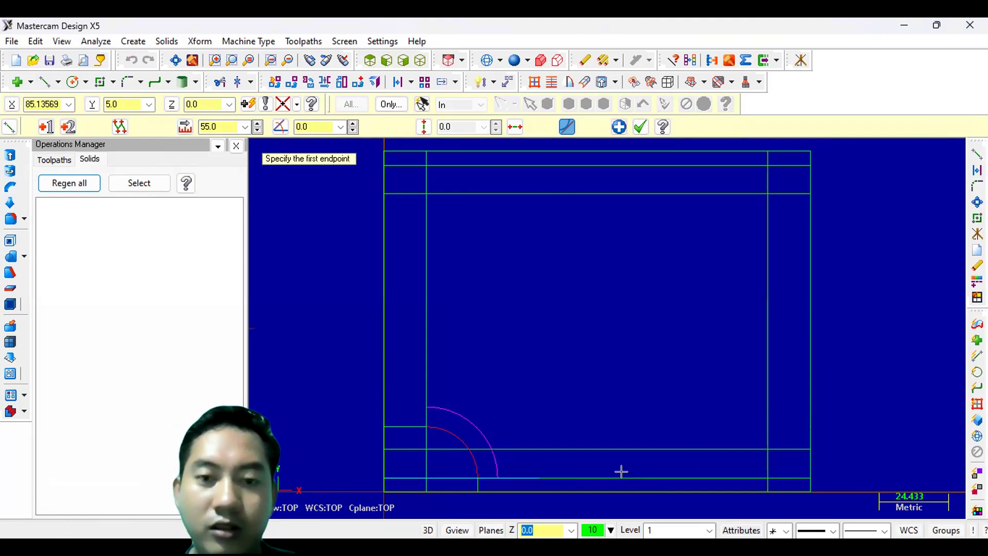
pyautogui.click(639, 125)
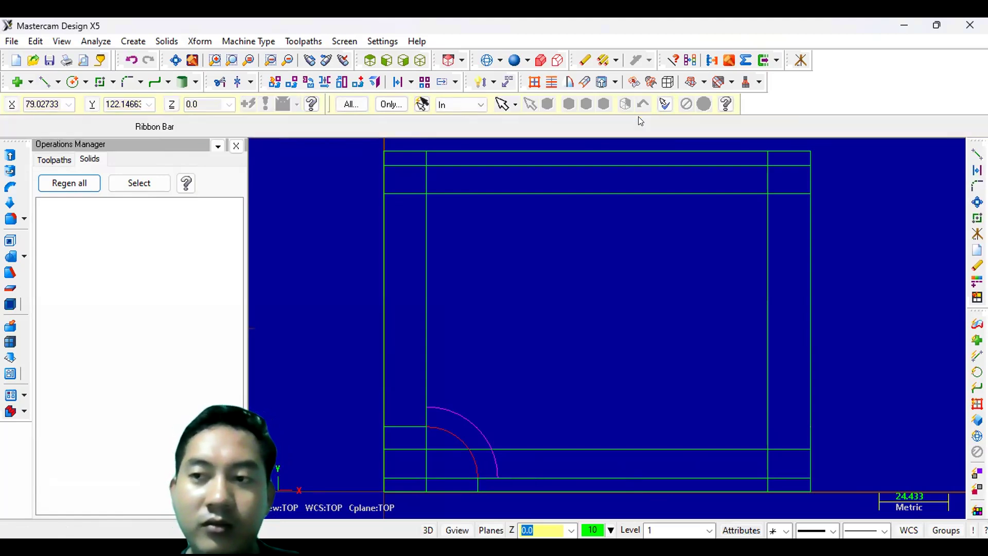
# - Draw a line at 15° from the end of the 55 mm line, extending past the rectangle's right side
pyautogui.click(48, 83)
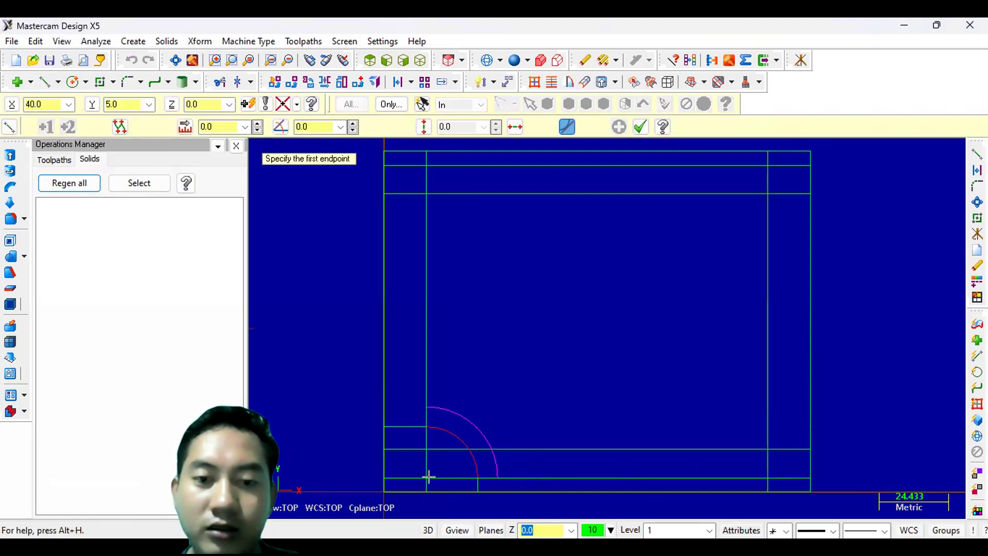
pyautogui.click(531, 473)
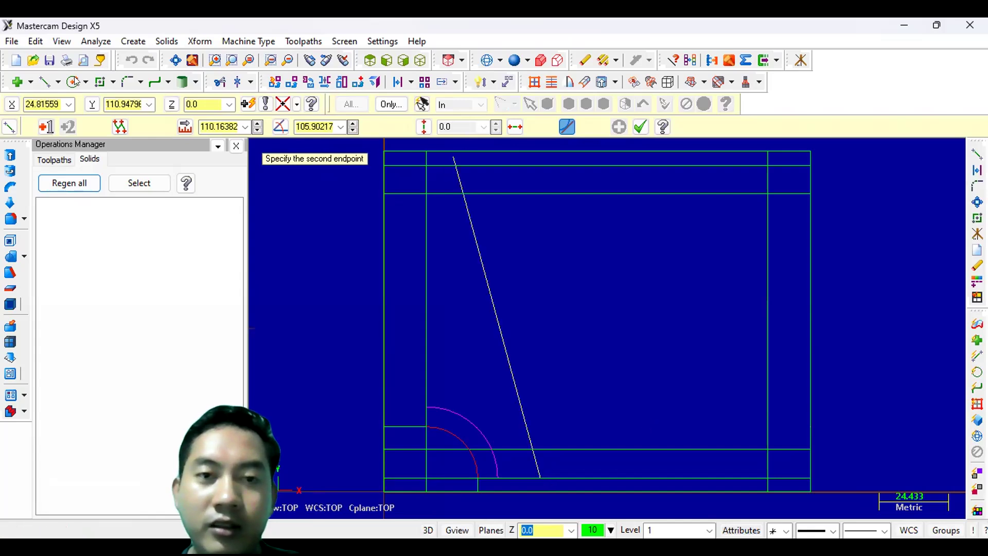
pyautogui.click(316, 121)
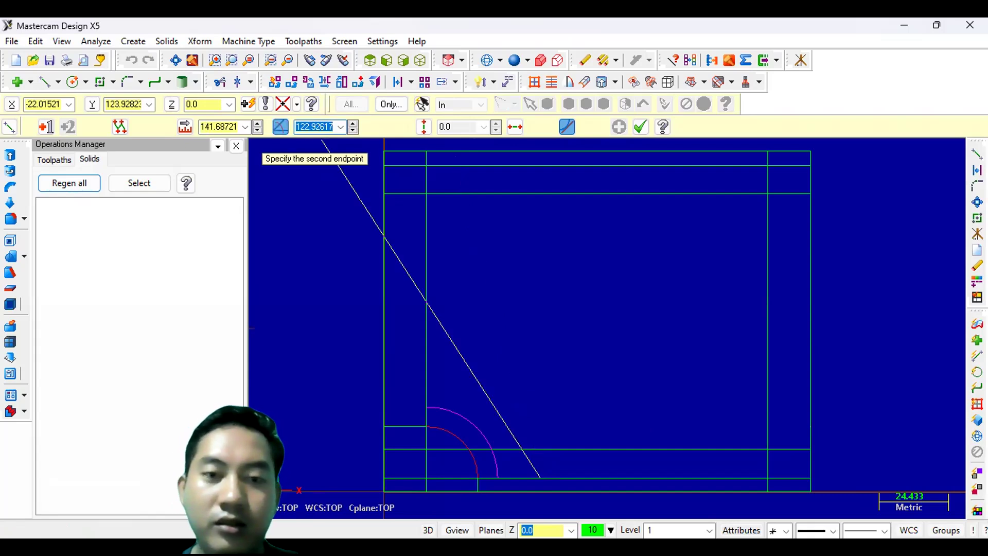
pyautogui.write('15')
pyautogui.press('Return')
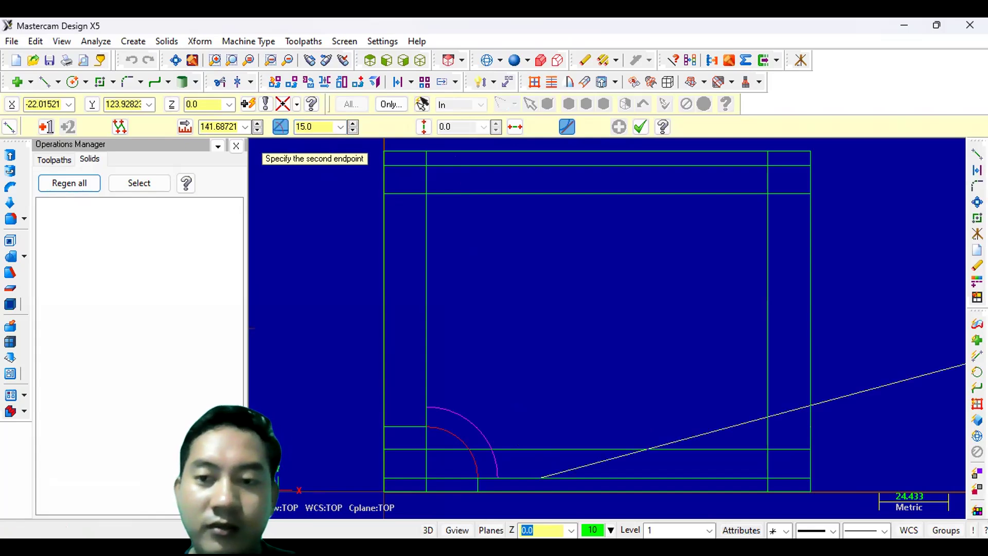
pyautogui.click(854, 379)
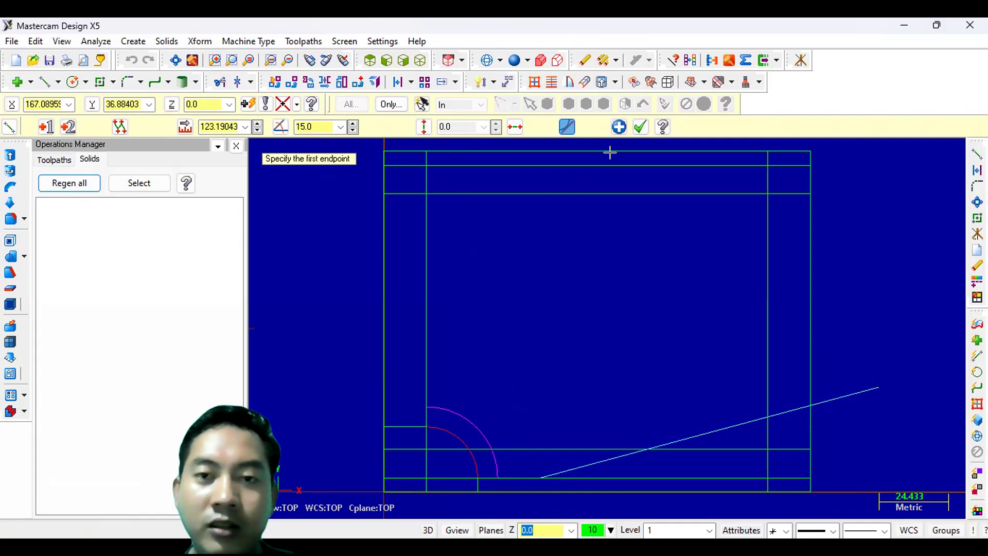
pyautogui.click(640, 126)
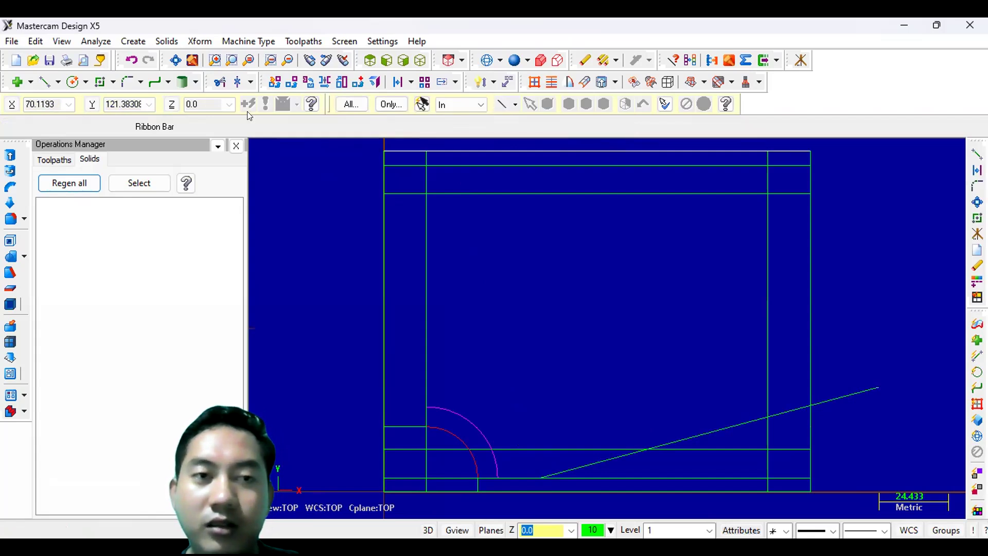
# - Create a circle of radius 10 centered at X 135, Y 15
pyautogui.click(72, 83)
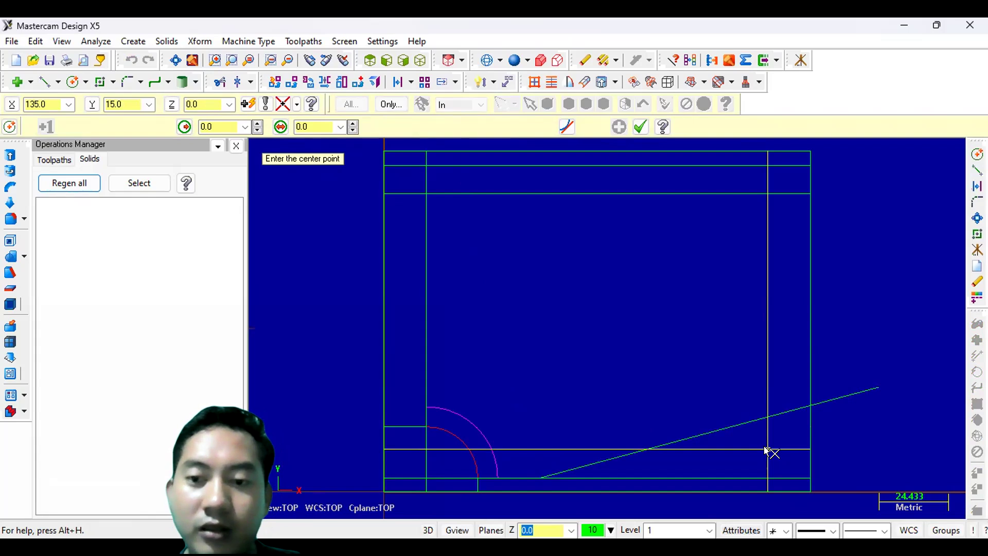
pyautogui.click(766, 450)
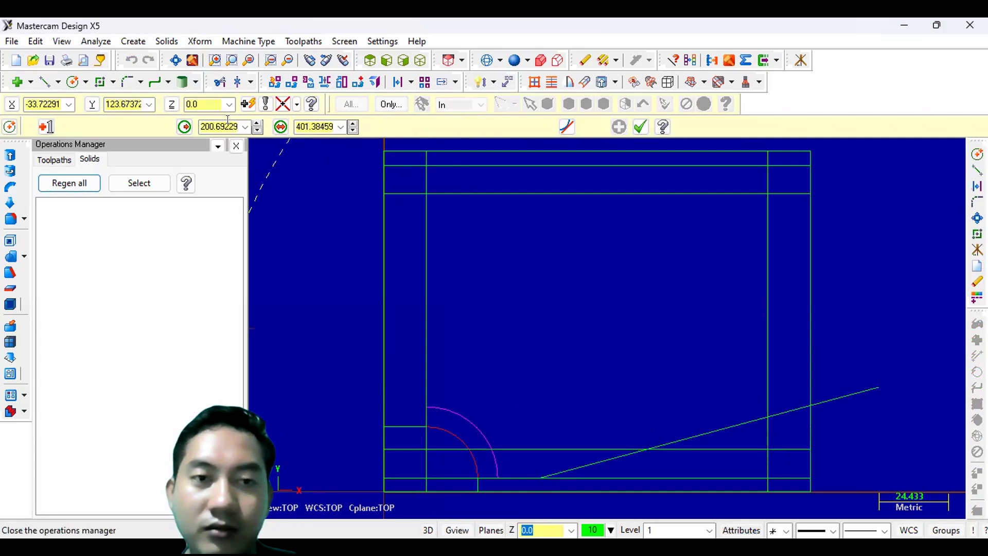
pyautogui.write('1')
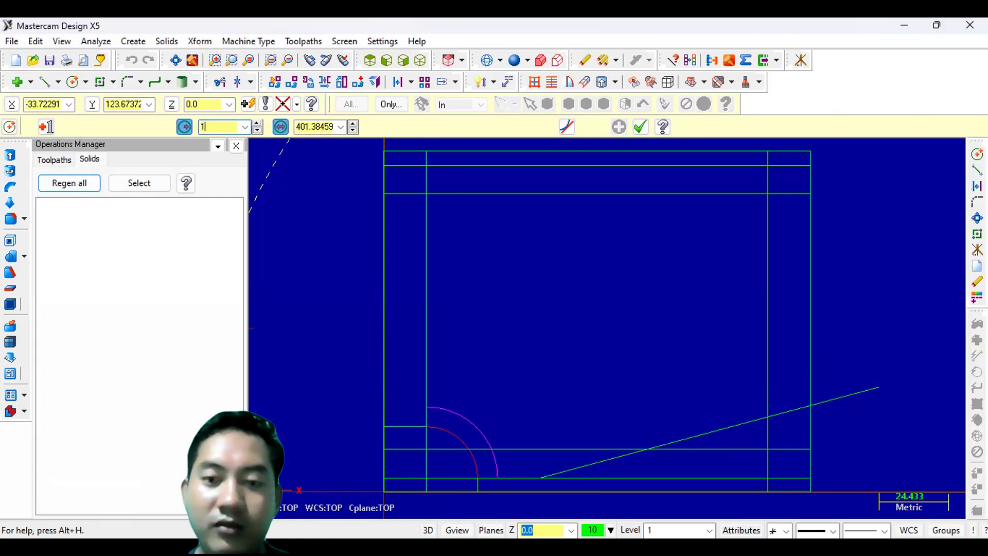
pyautogui.write('0')
pyautogui.press('Return')
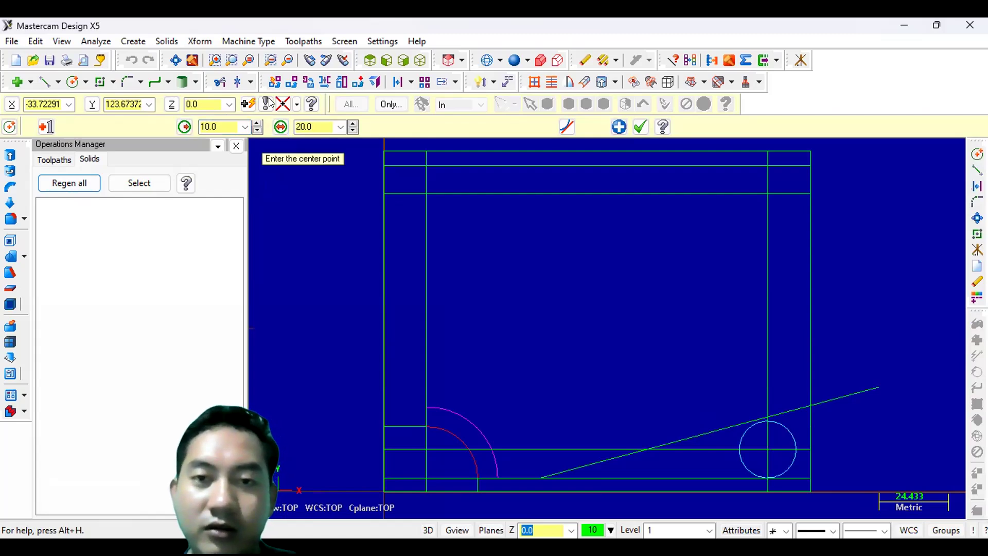
pyautogui.click(641, 127)
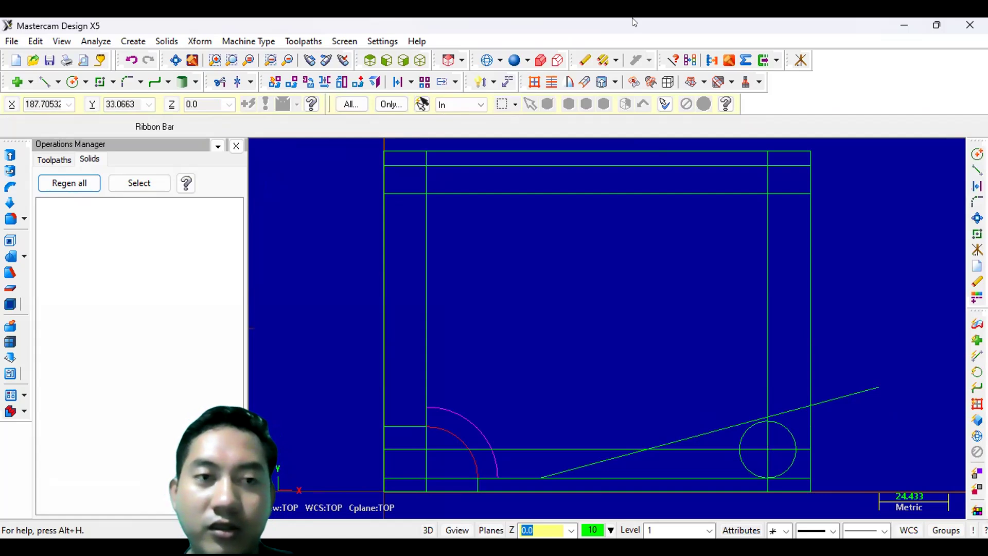
# - Fillet the 23 mm offset line to the circle with a 20 mm radius
pyautogui.click(128, 81)
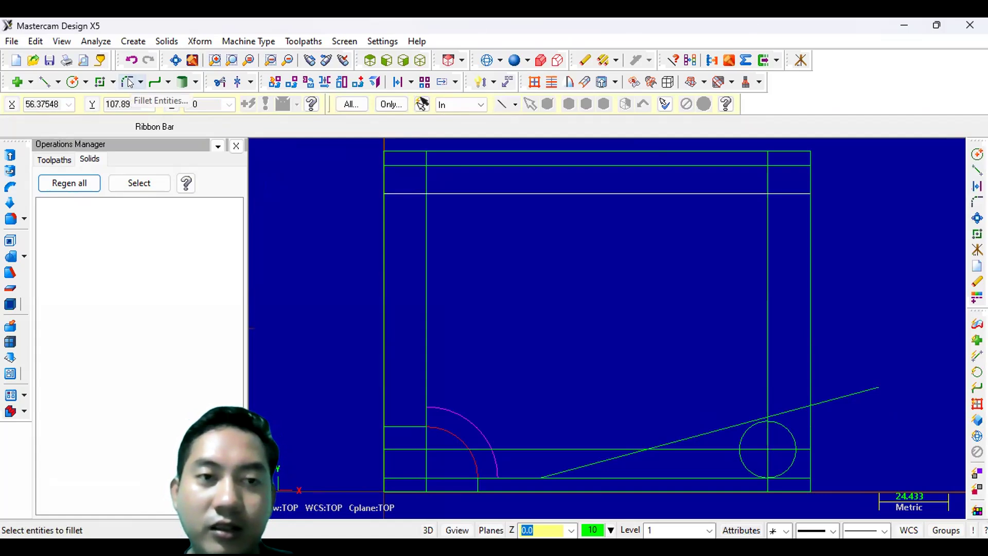
pyautogui.click(129, 82)
pyautogui.click(226, 127)
pyautogui.write('20')
pyautogui.press('Return')
pyautogui.click(690, 444)
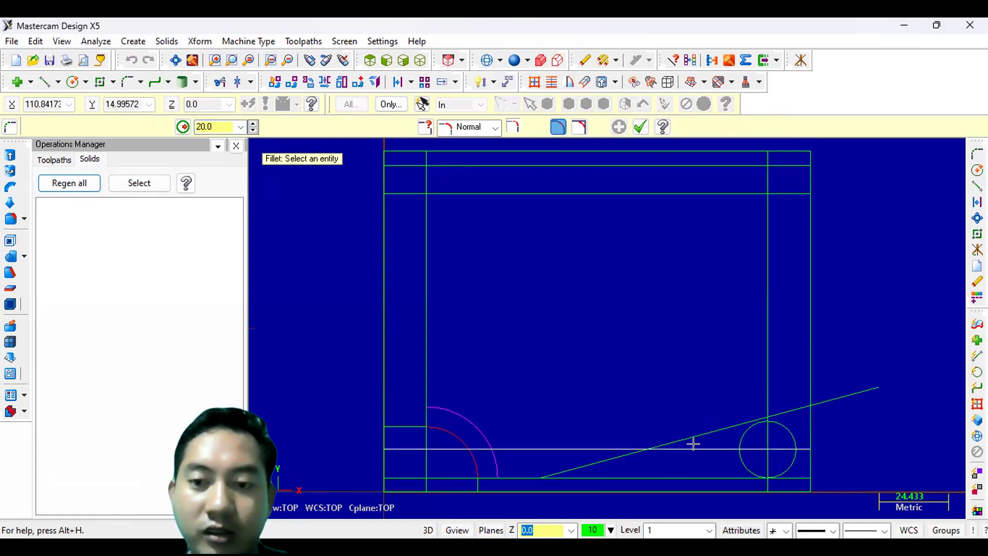
pyautogui.click(693, 443)
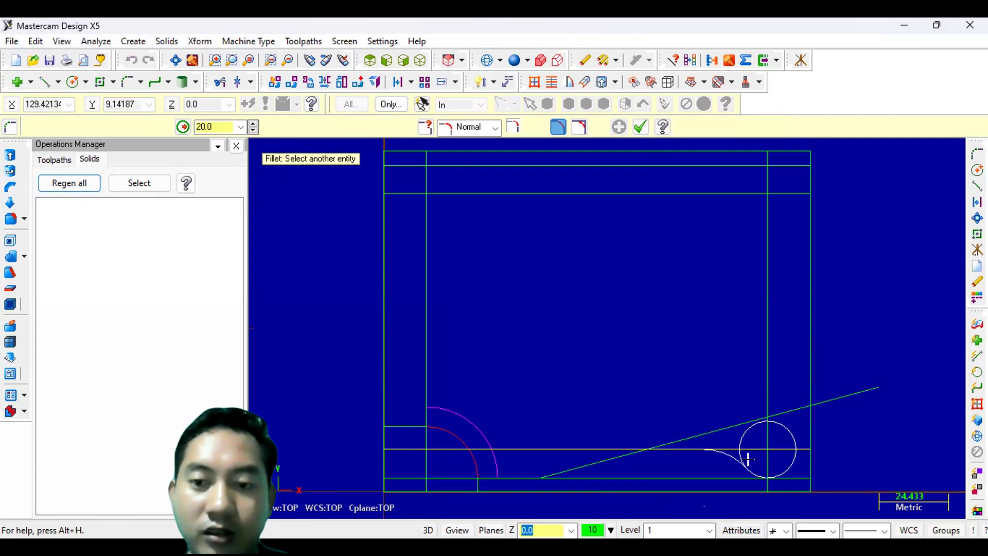
pyautogui.click(747, 458)
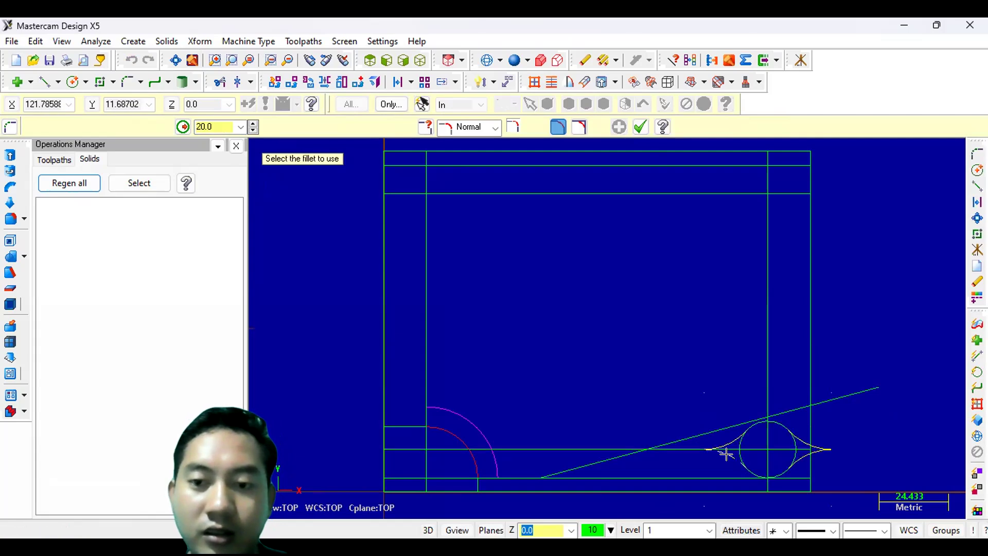
pyautogui.click(725, 453)
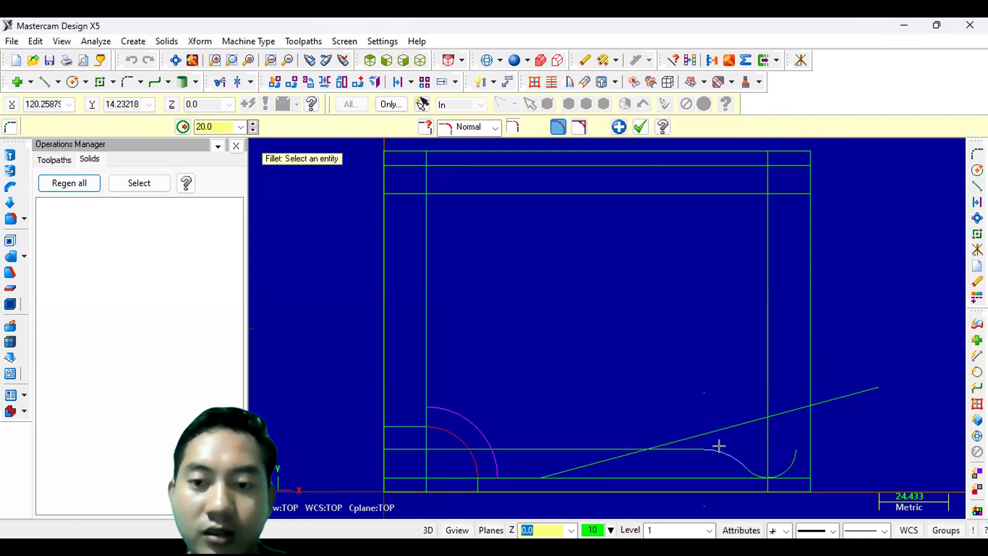
pyautogui.click(640, 126)
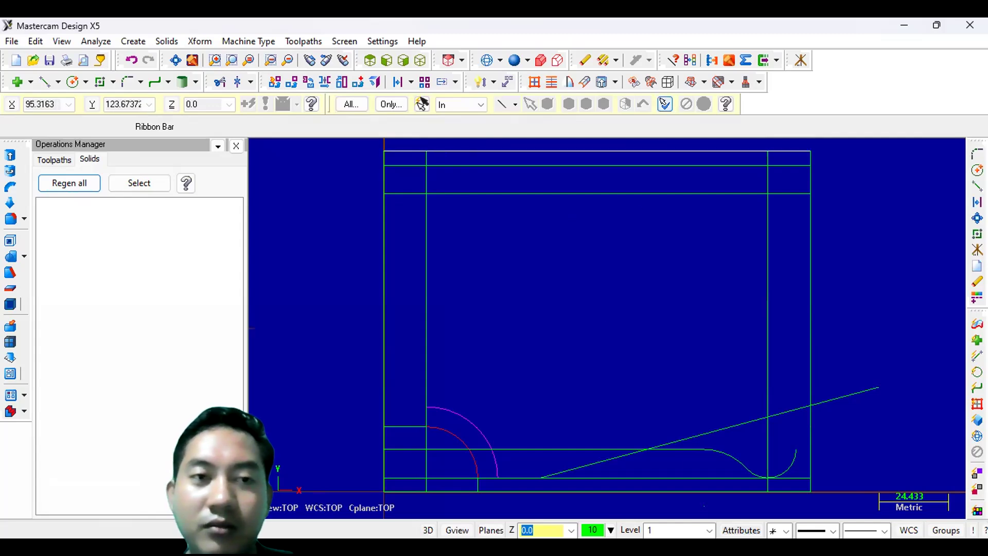
# - Trim away the 15° inclined line's segments using Divide mode
pyautogui.click(216, 82)
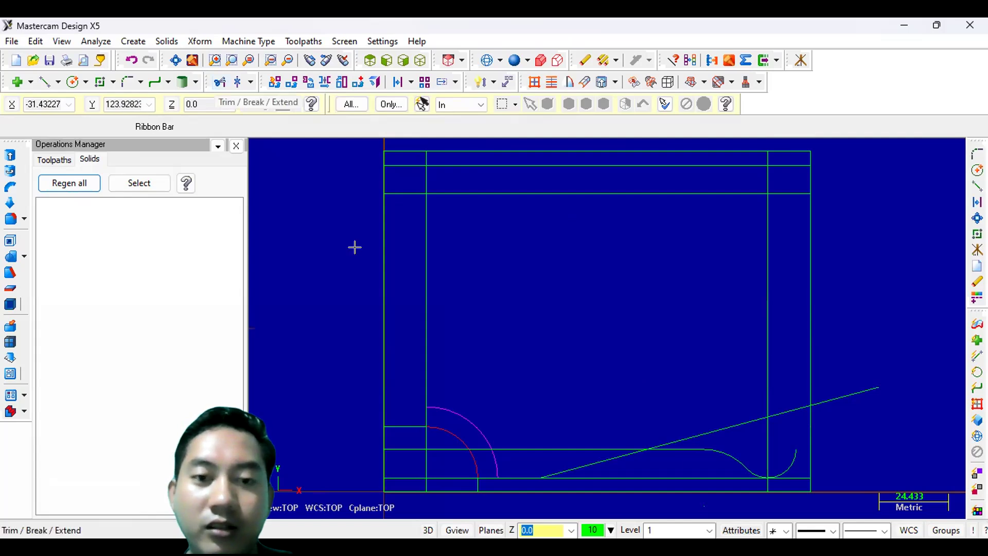
pyautogui.click(581, 457)
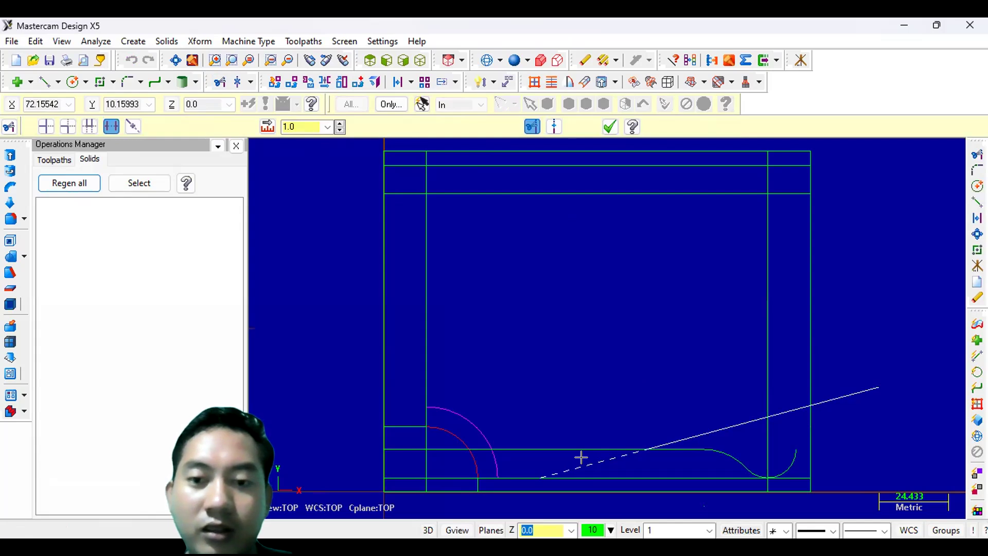
pyautogui.click(704, 432)
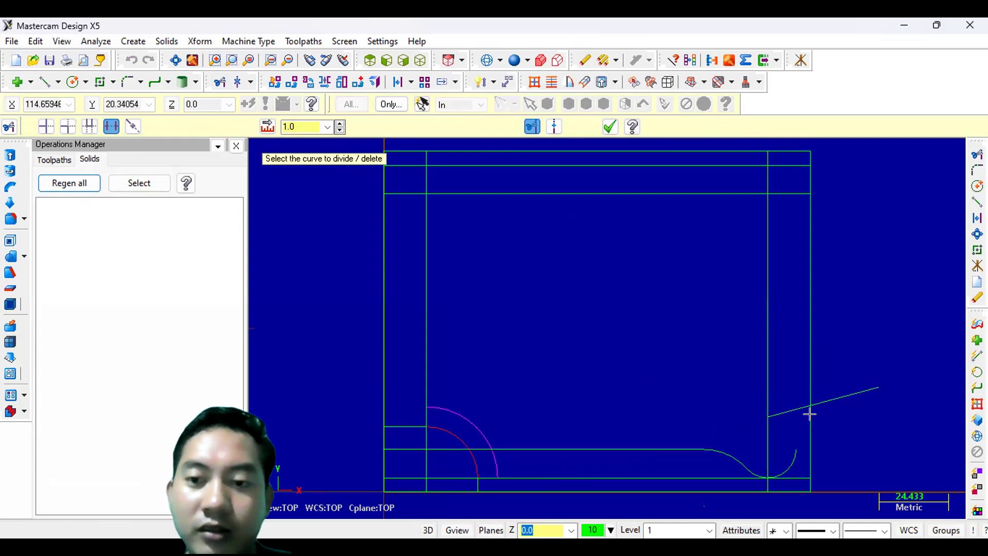
pyautogui.click(783, 405)
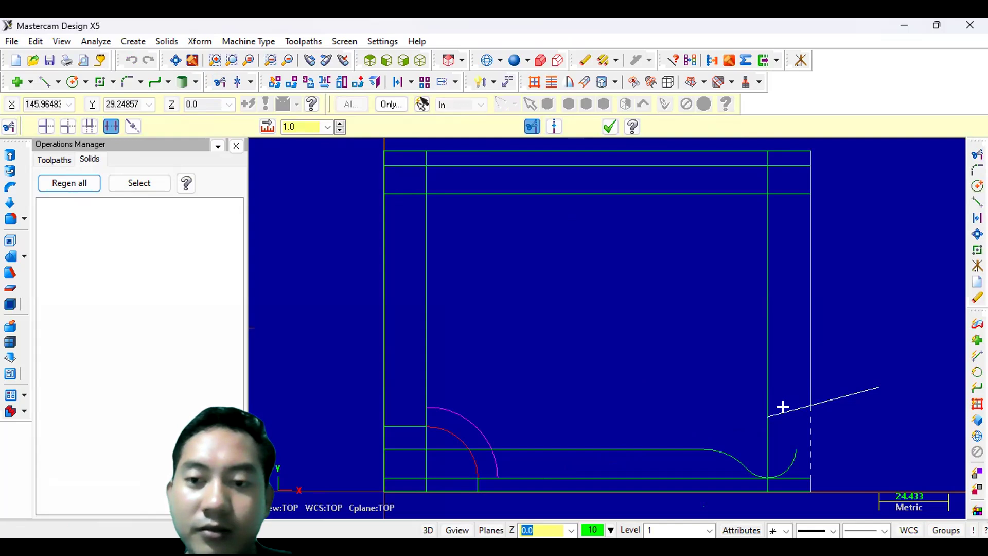
pyautogui.click(840, 391)
pyautogui.click(609, 128)
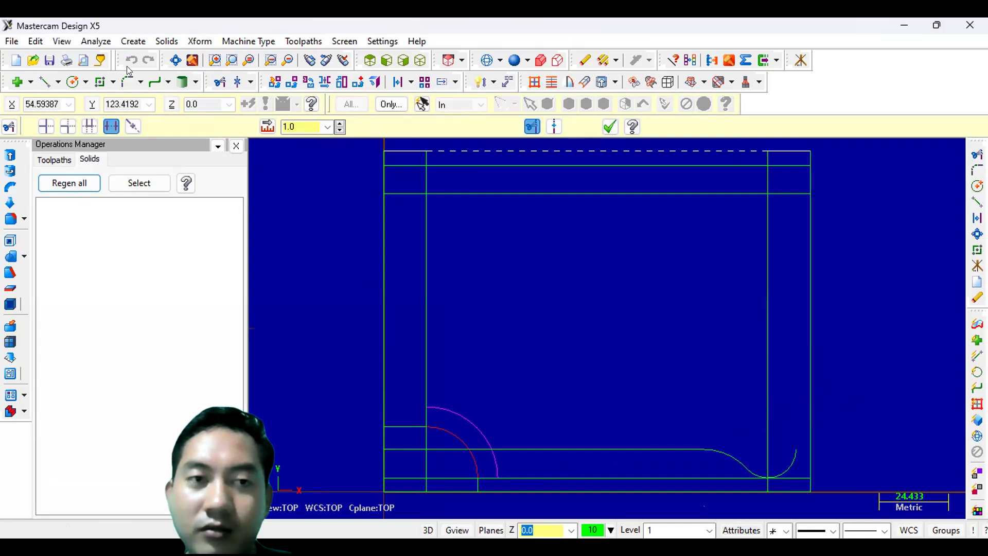
# - Undo the last three divide trims so the 15° inclined line is restored
pyautogui.click(609, 127)
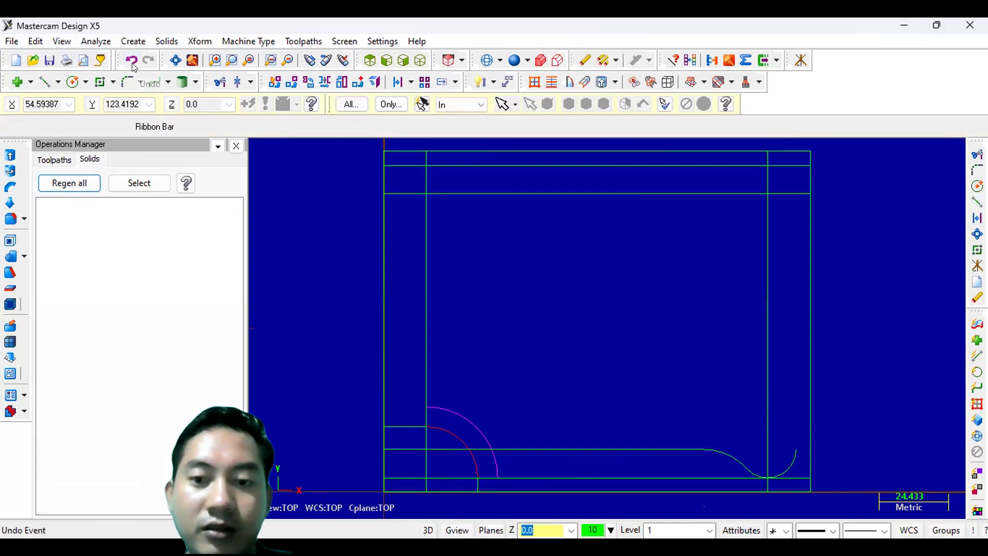
pyautogui.click(132, 62)
pyautogui.click(132, 63)
pyautogui.click(132, 63)
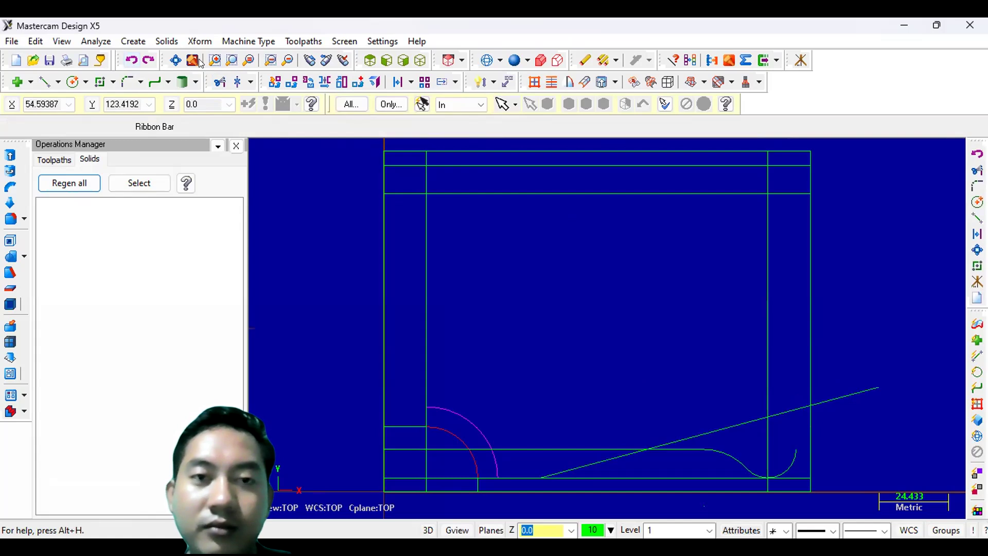
# - Trim the inclined line, the offset lines and the right vertical line between their intersections using Divide
pyautogui.click(217, 81)
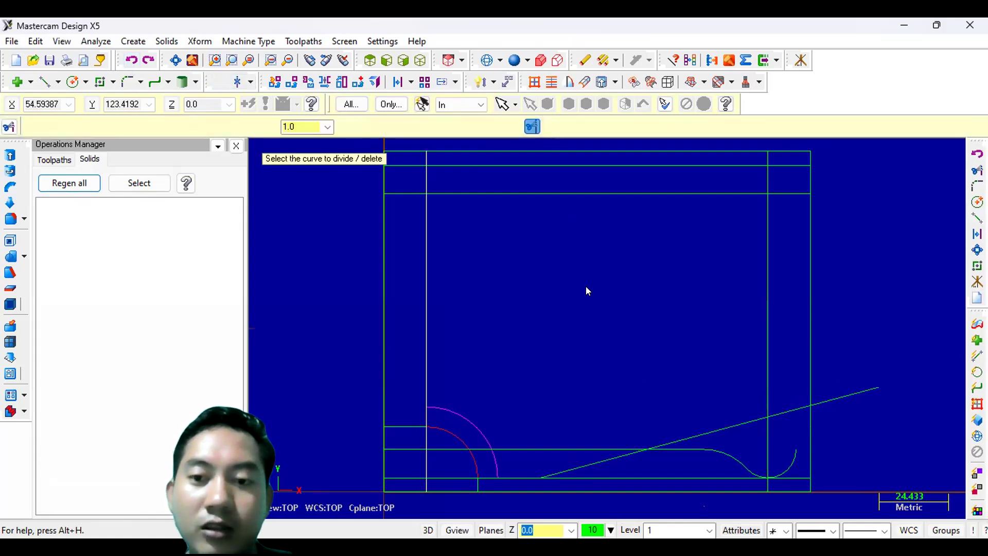
pyautogui.click(702, 433)
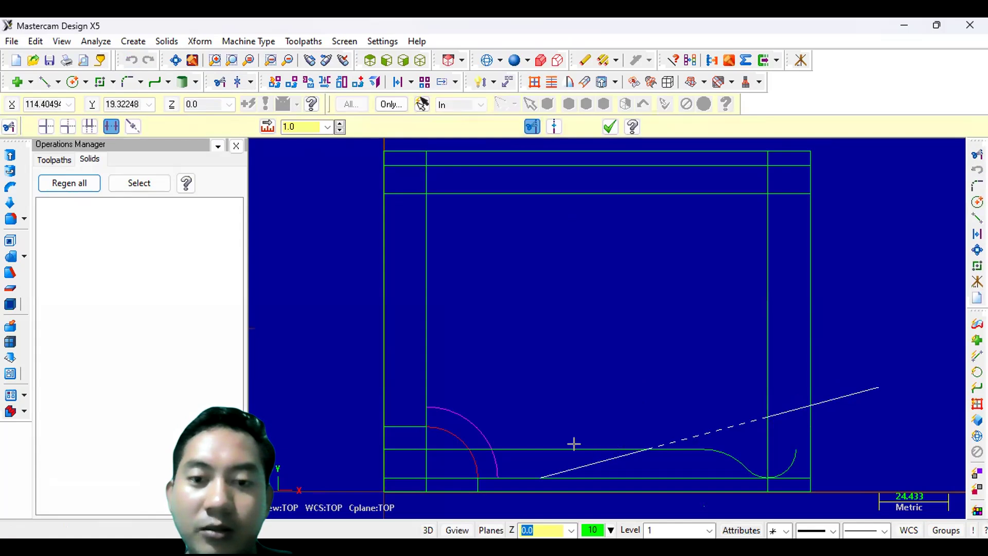
pyautogui.click(403, 448)
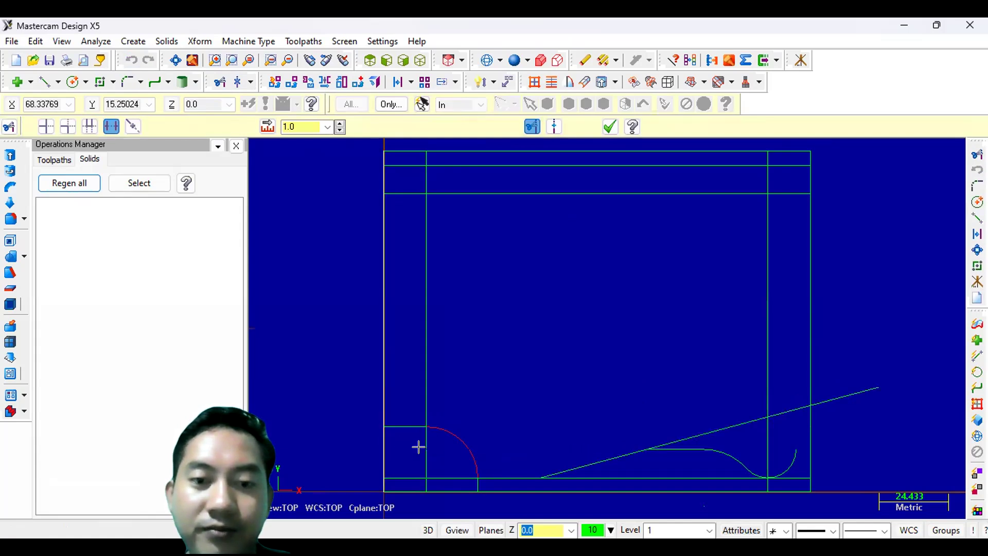
pyautogui.click(438, 446)
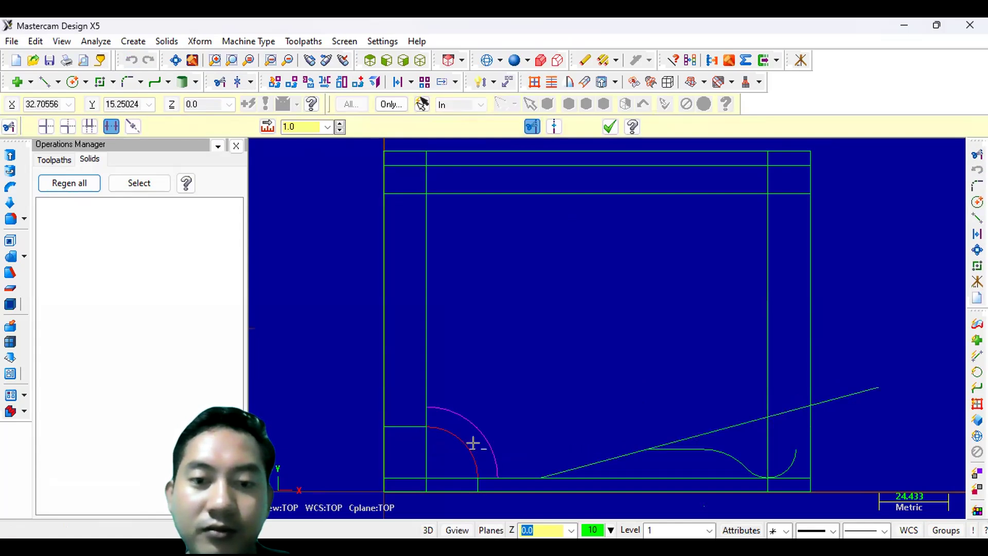
pyautogui.click(749, 421)
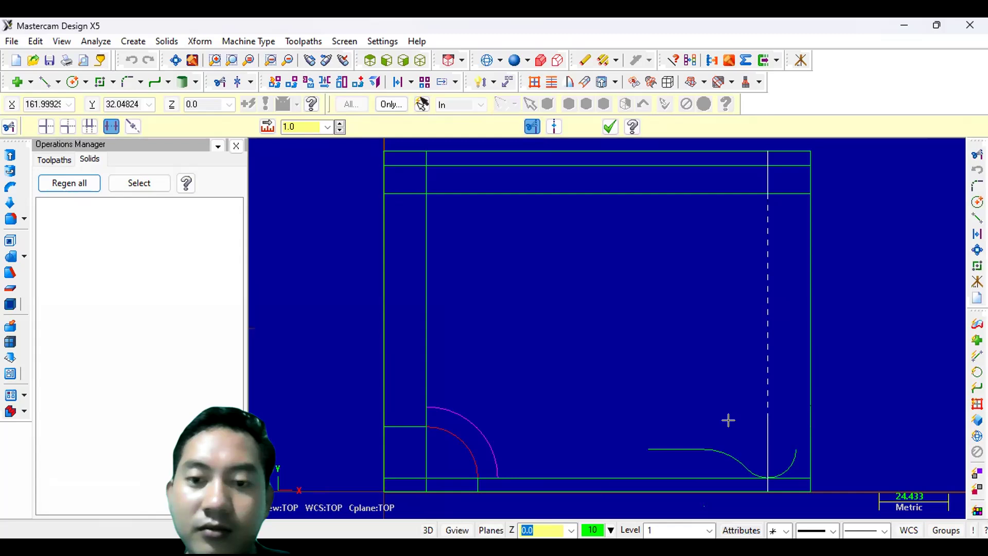
pyautogui.click(733, 424)
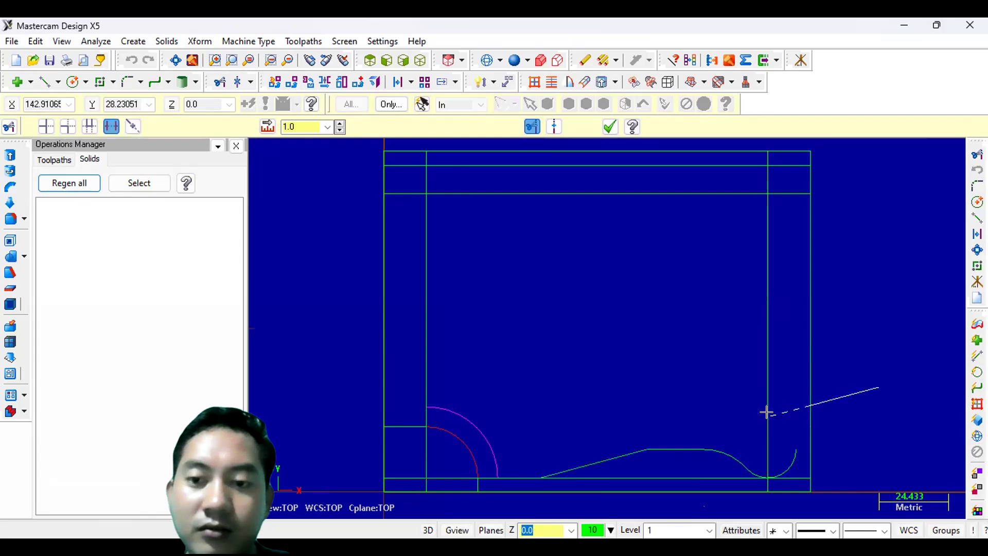
pyautogui.click(766, 411)
pyautogui.click(776, 477)
pyautogui.click(787, 477)
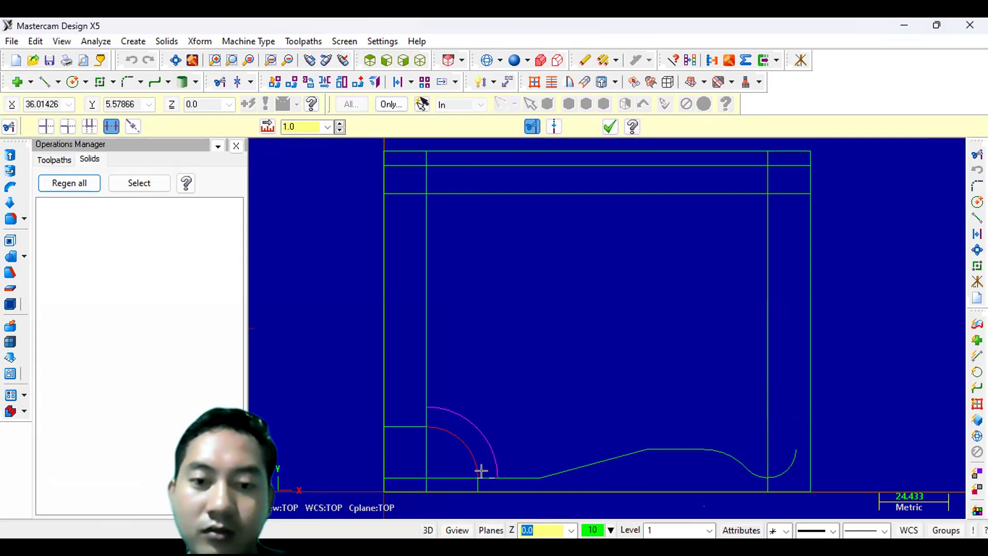
# - Trim the leftover line segments around the lower-left corner arcs with Divide and finish the command
pyautogui.scroll(-1, 481, 470)
pyautogui.scroll(5, 482, 470)
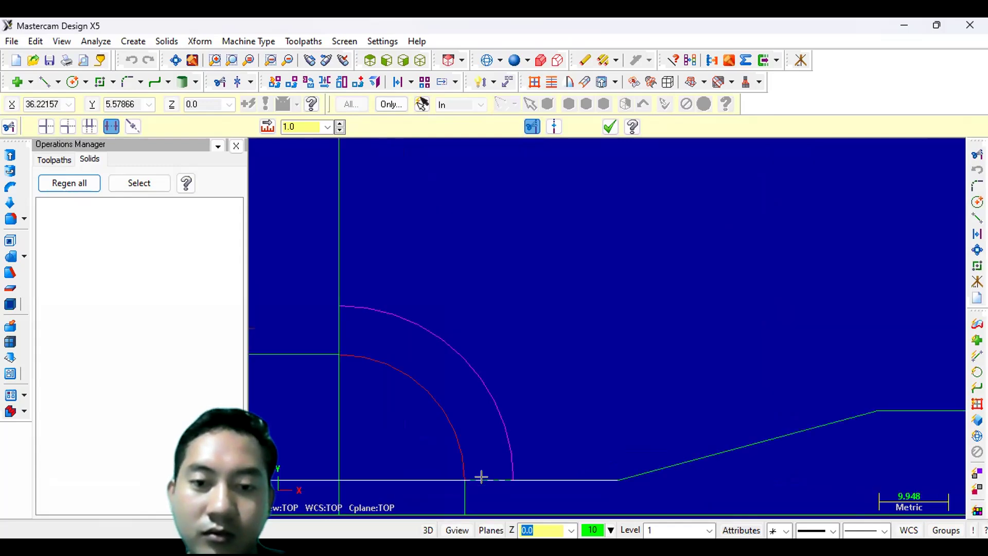
pyautogui.click(477, 478)
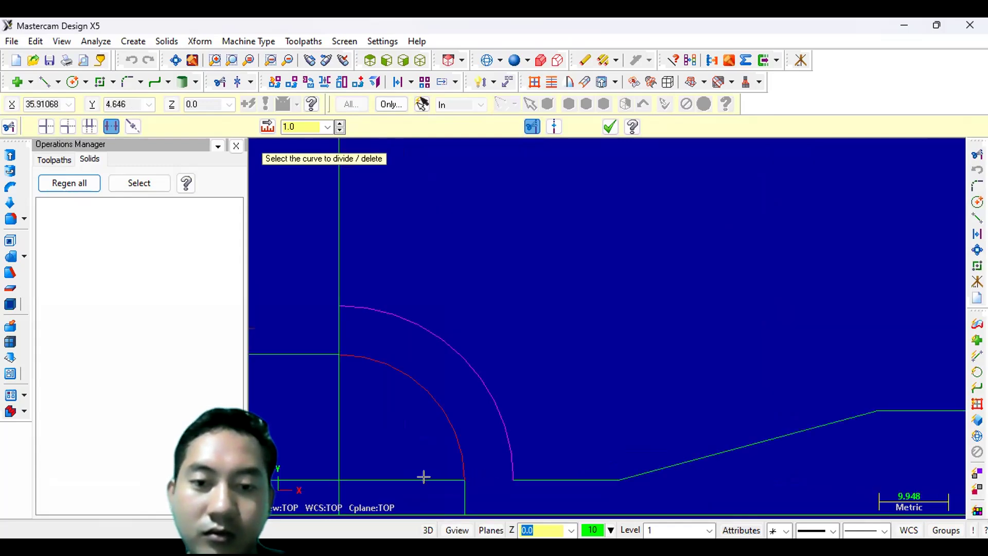
pyautogui.click(420, 470)
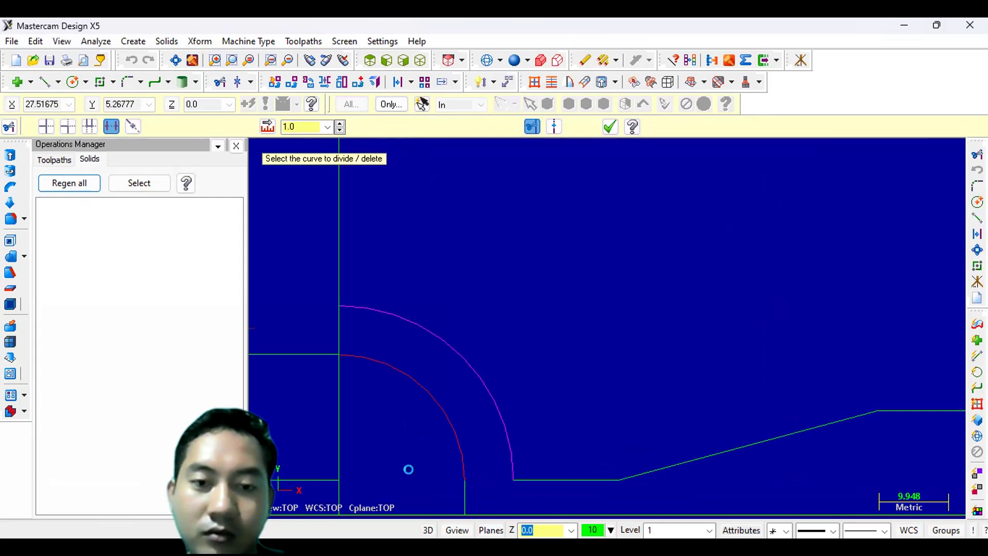
pyautogui.scroll(-1, 412, 471)
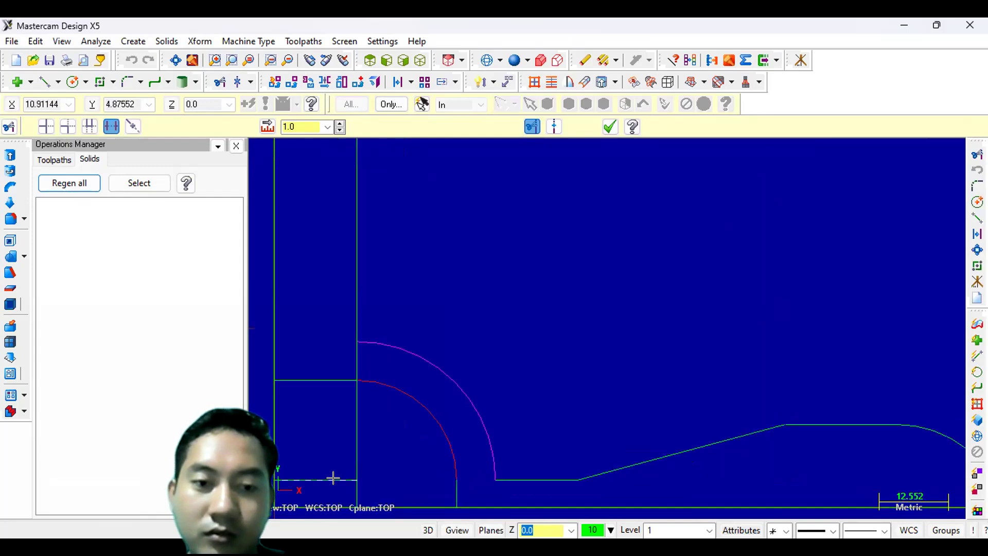
pyautogui.click(332, 478)
pyautogui.click(357, 453)
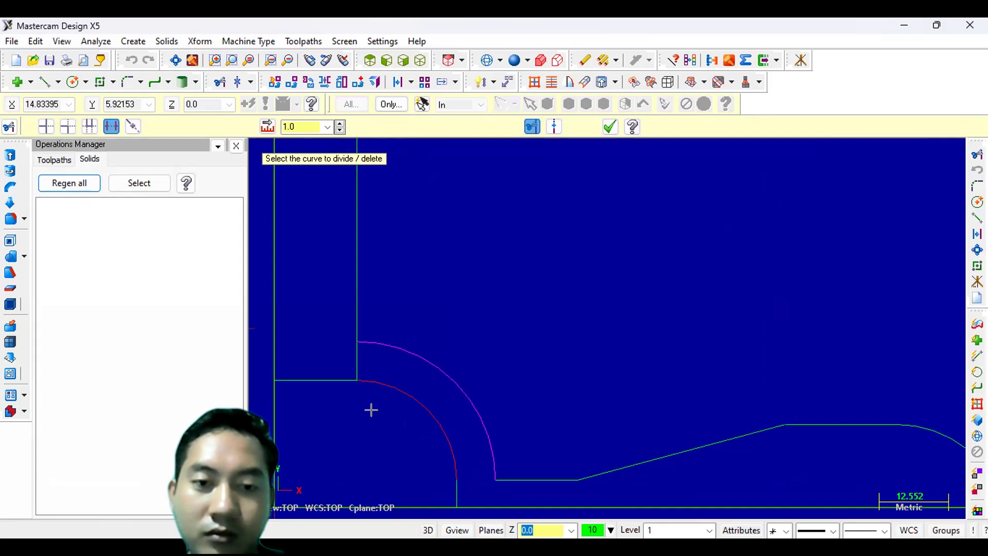
pyautogui.click(356, 360)
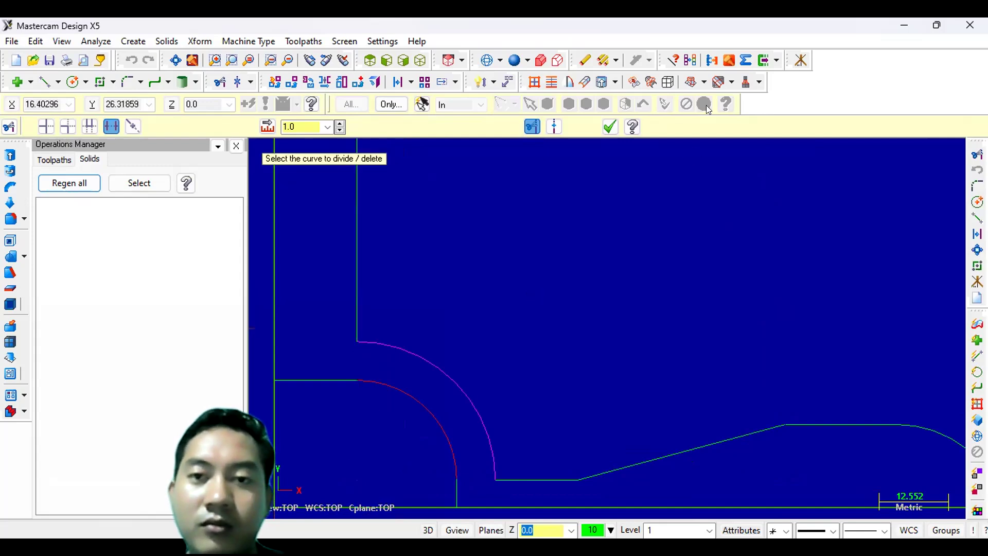
pyautogui.click(610, 127)
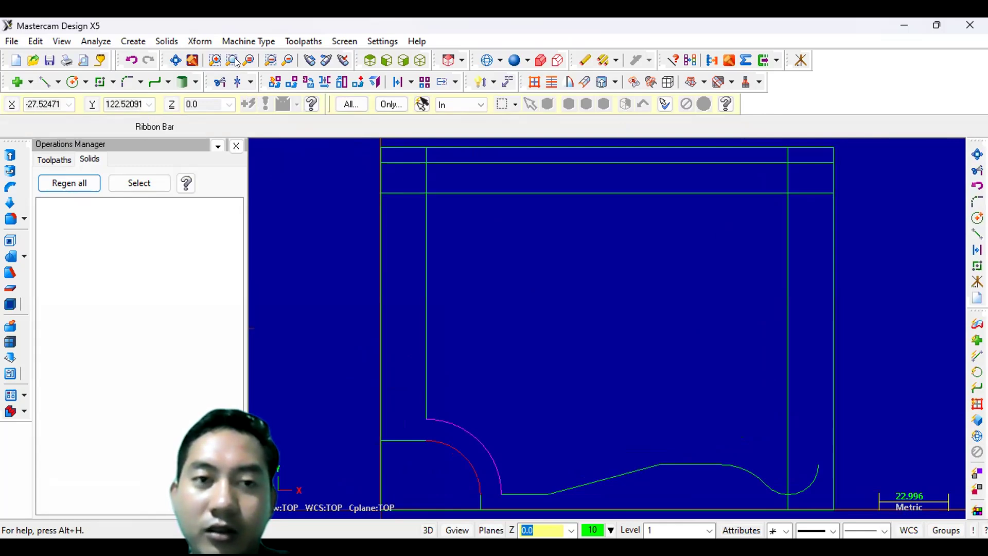
# - Mirror-copy the lower-right line, fillet and arc about a horizontal line from X 0, Y 60 to X 150, Y 60
pyautogui.click(325, 85)
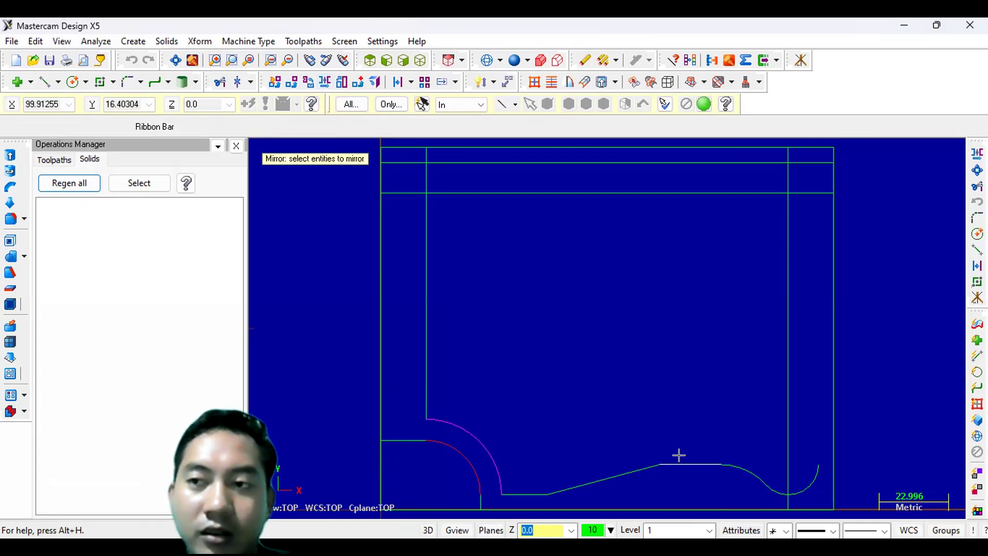
pyautogui.click(678, 456)
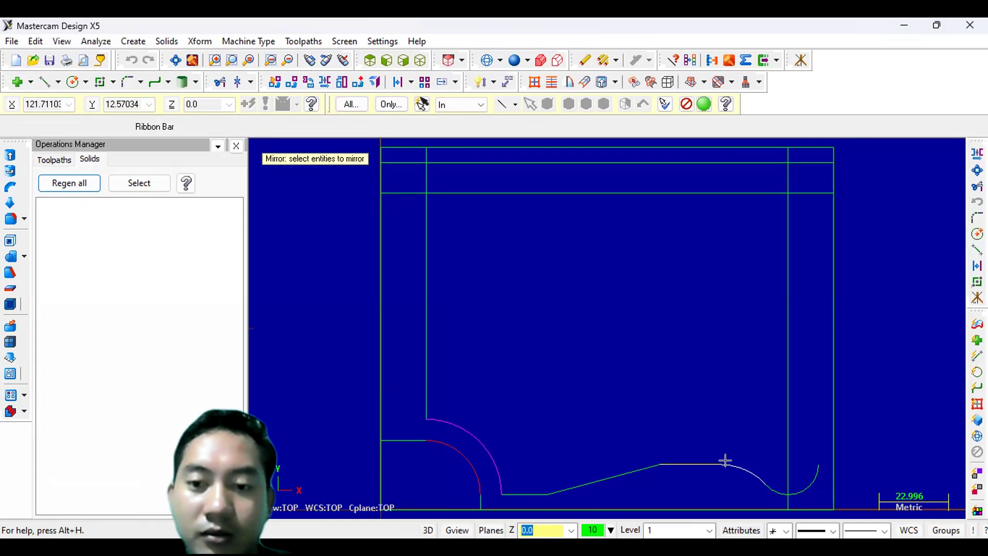
pyautogui.click(764, 479)
pyautogui.click(623, 146)
pyautogui.click(702, 105)
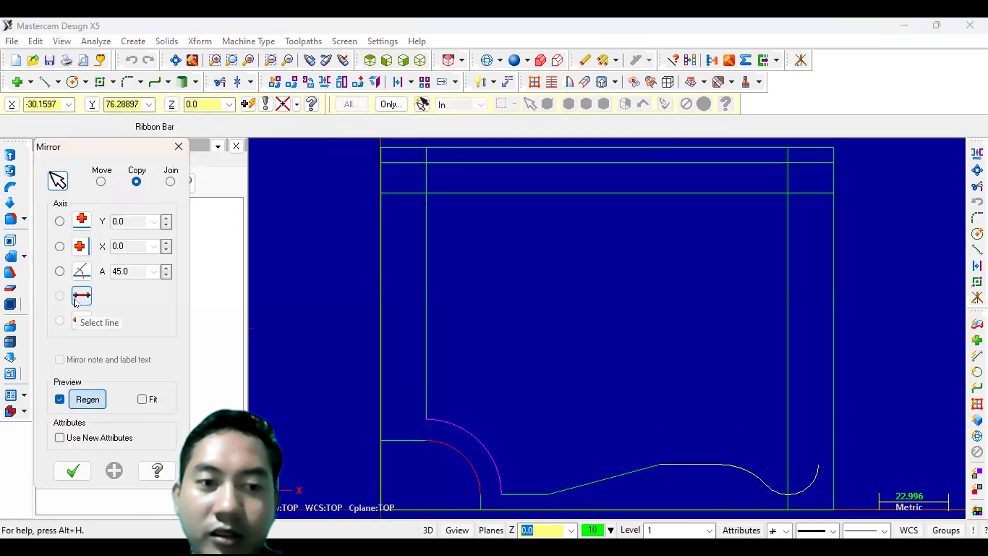
pyautogui.click(82, 295)
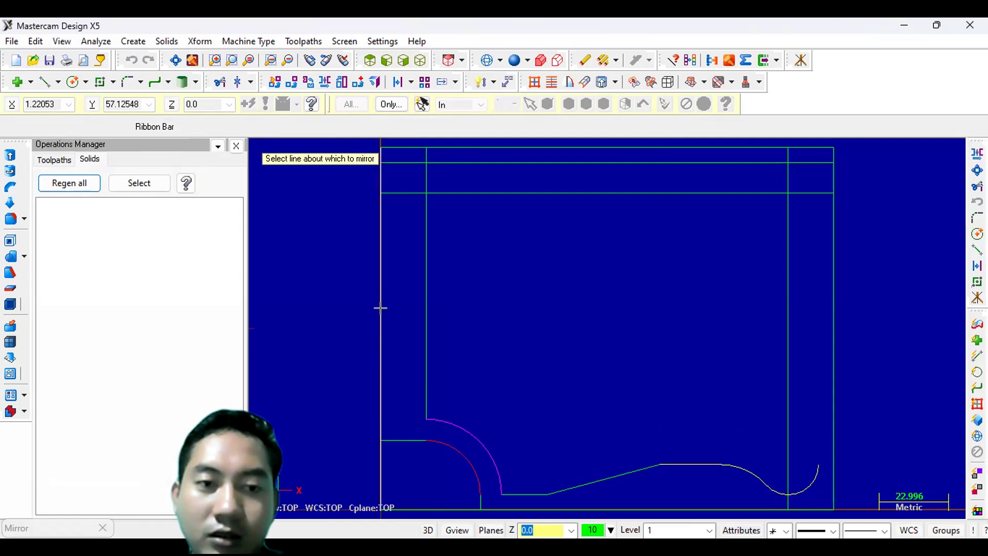
pyautogui.click(381, 308)
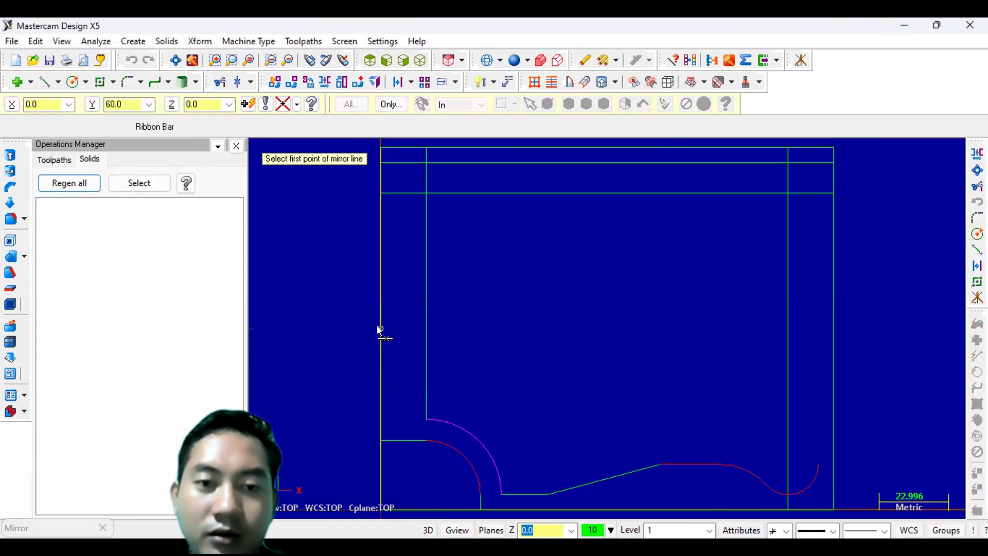
pyautogui.click(393, 323)
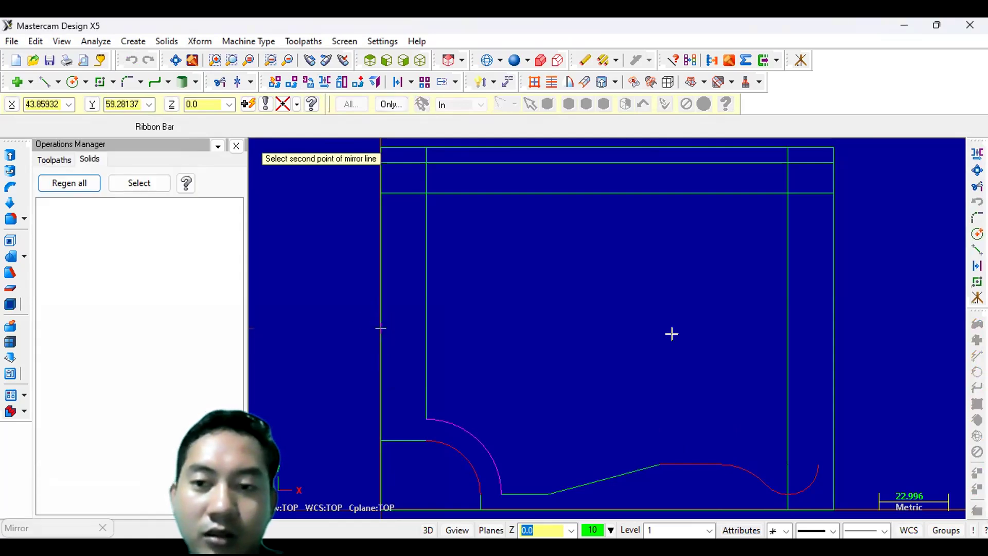
pyautogui.click(833, 329)
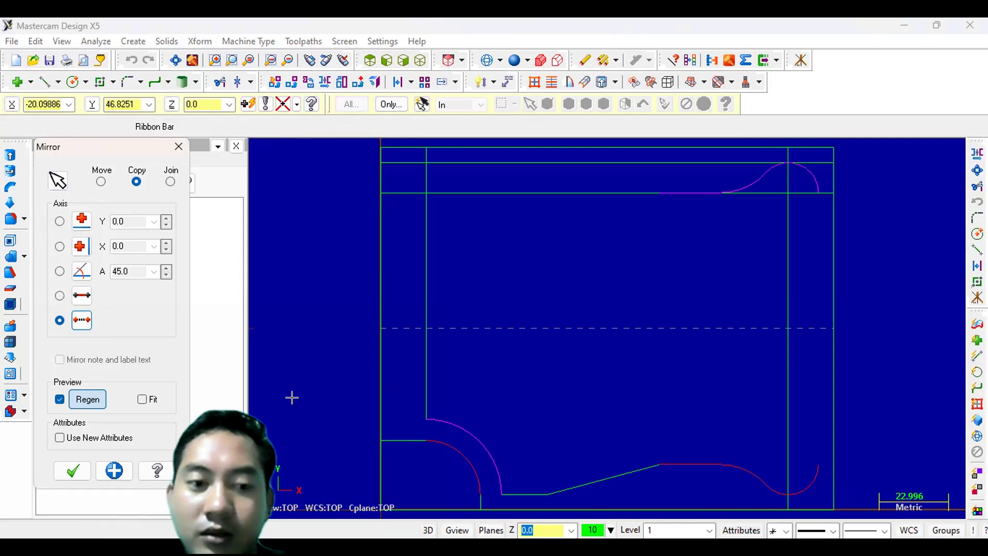
pyautogui.click(74, 473)
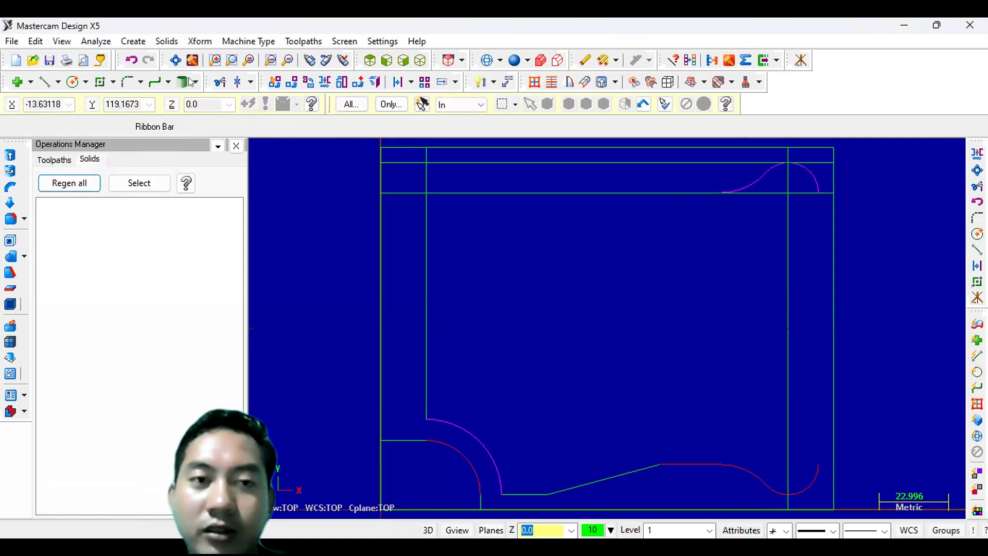
# - Fillet the upper and lower right arcs together with a 75 mm radius, choosing the inner fillet
pyautogui.click(129, 82)
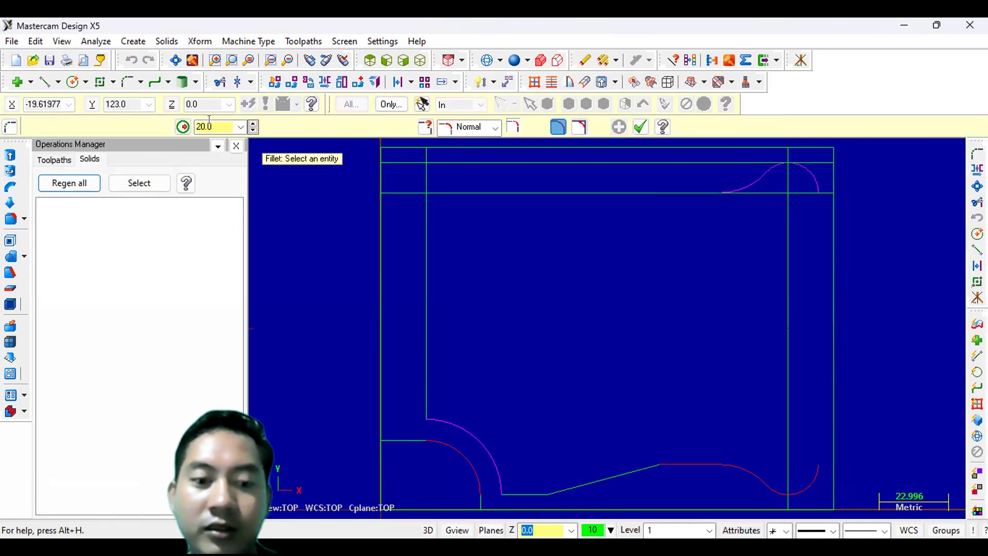
pyautogui.doubleClick(209, 123)
pyautogui.write('75')
pyautogui.press('Return')
pyautogui.click(811, 180)
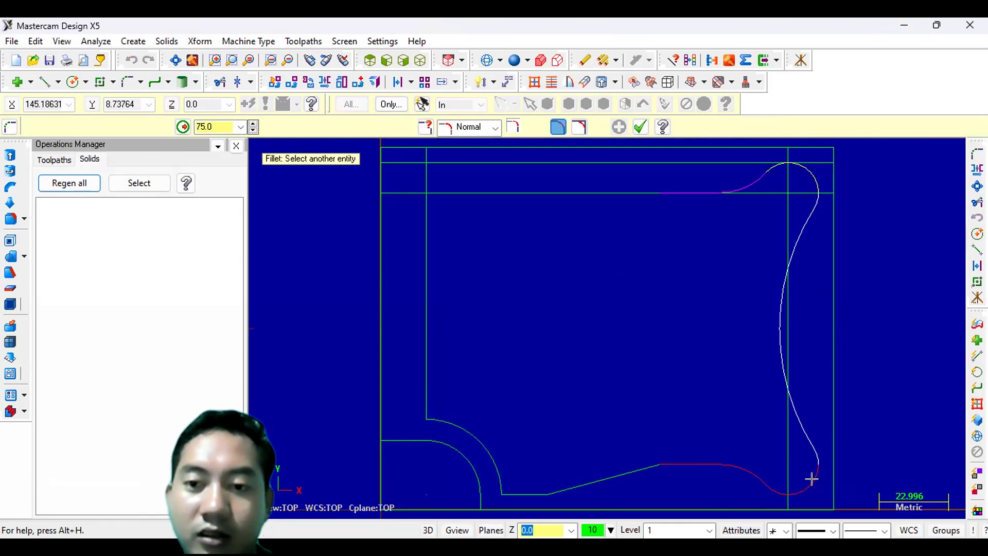
pyautogui.click(811, 478)
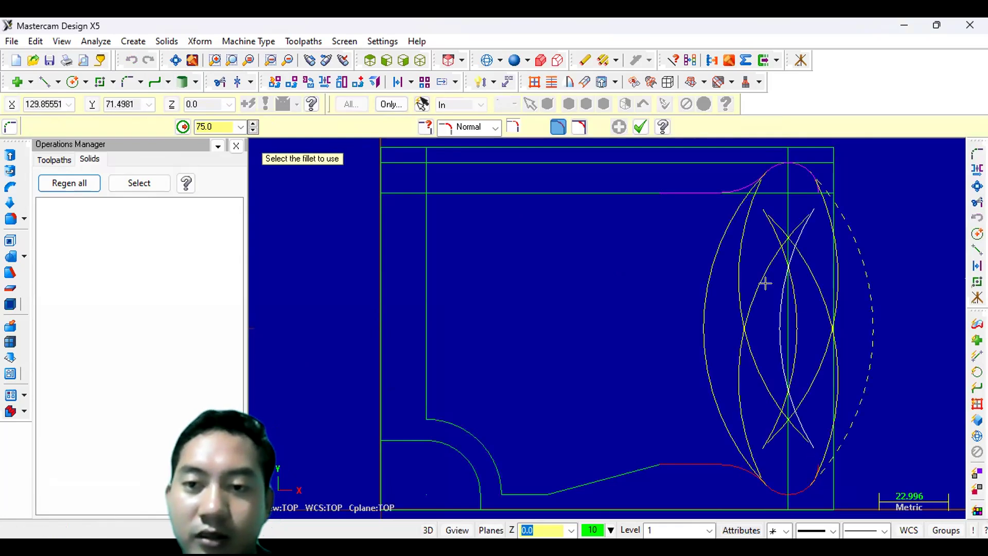
pyautogui.click(776, 327)
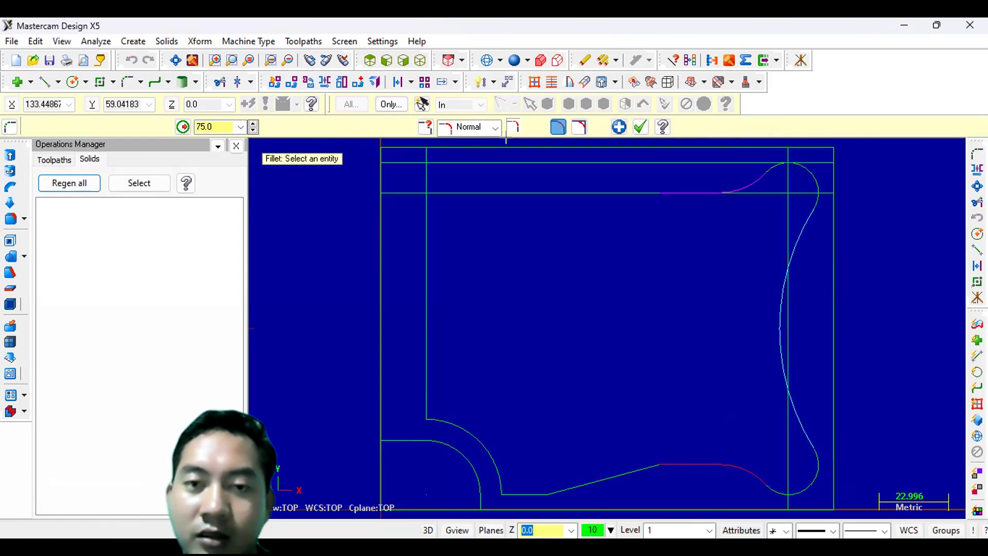
pyautogui.click(641, 128)
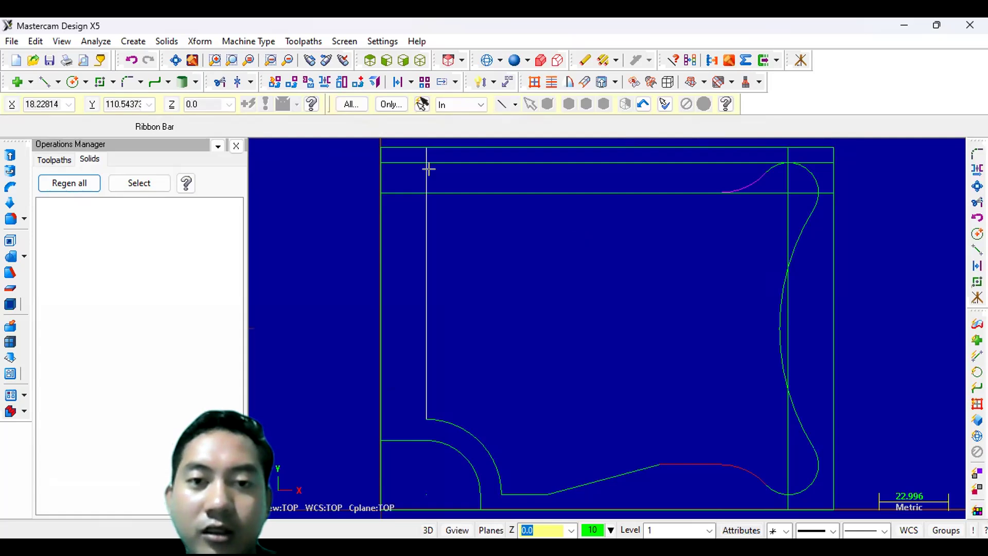
# - Draw a 45° line from the inner top-left corner at X 15, Y 105 up to the outer top edge
pyautogui.click(49, 83)
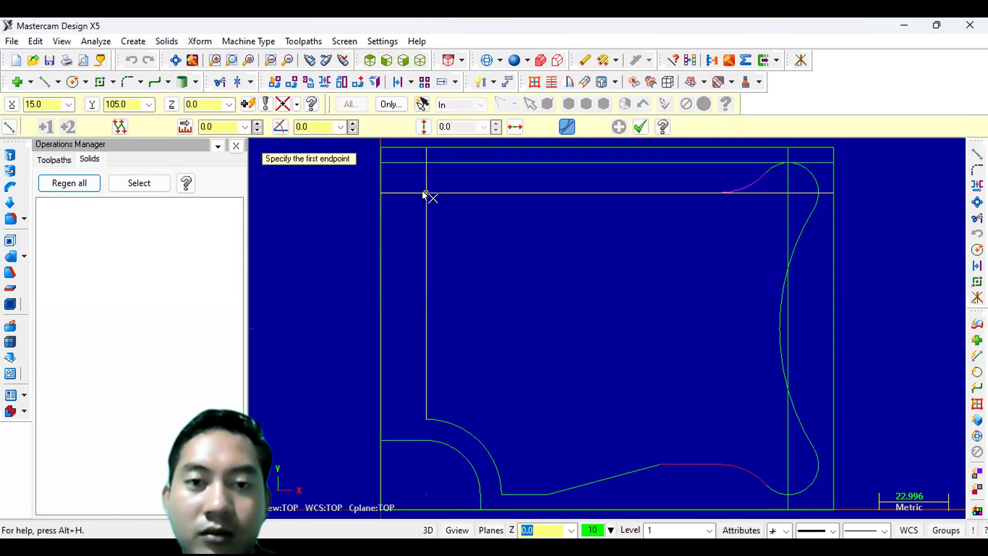
pyautogui.click(426, 194)
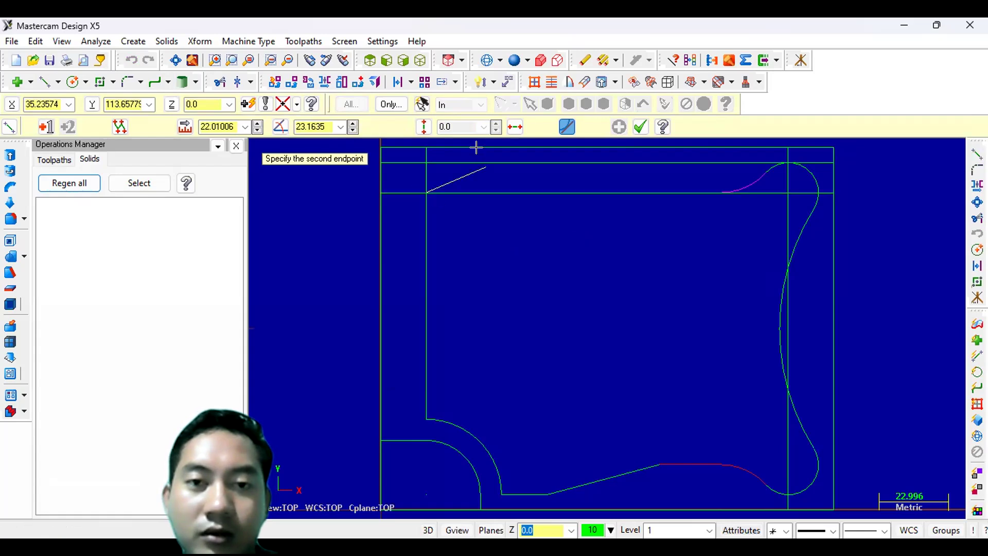
pyautogui.click(311, 126)
pyautogui.write('45')
pyautogui.press('Return')
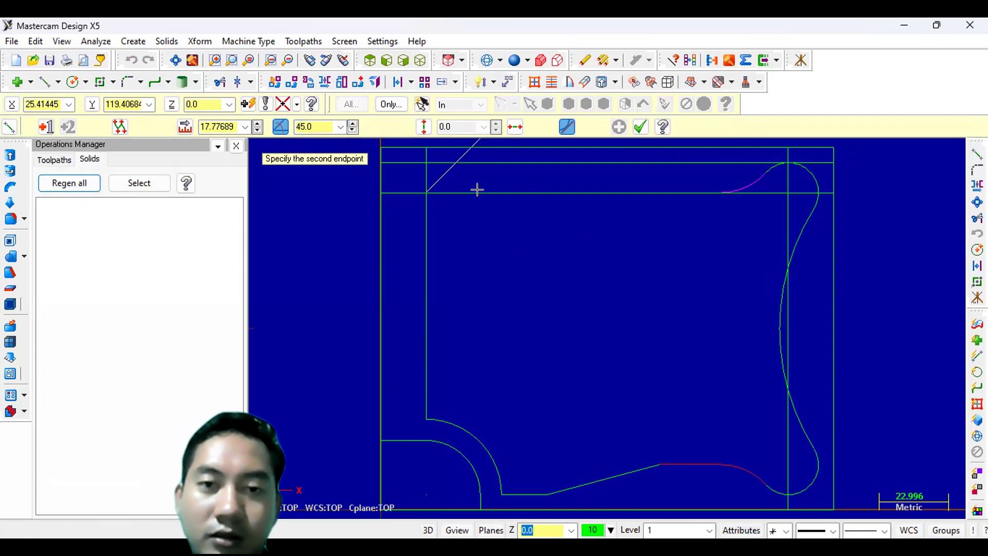
pyautogui.click(474, 137)
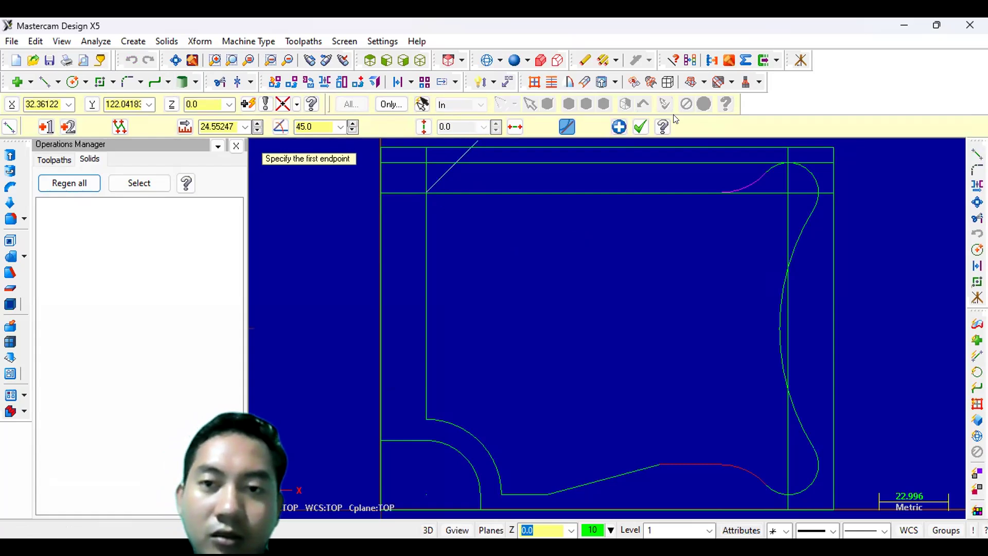
pyautogui.click(642, 125)
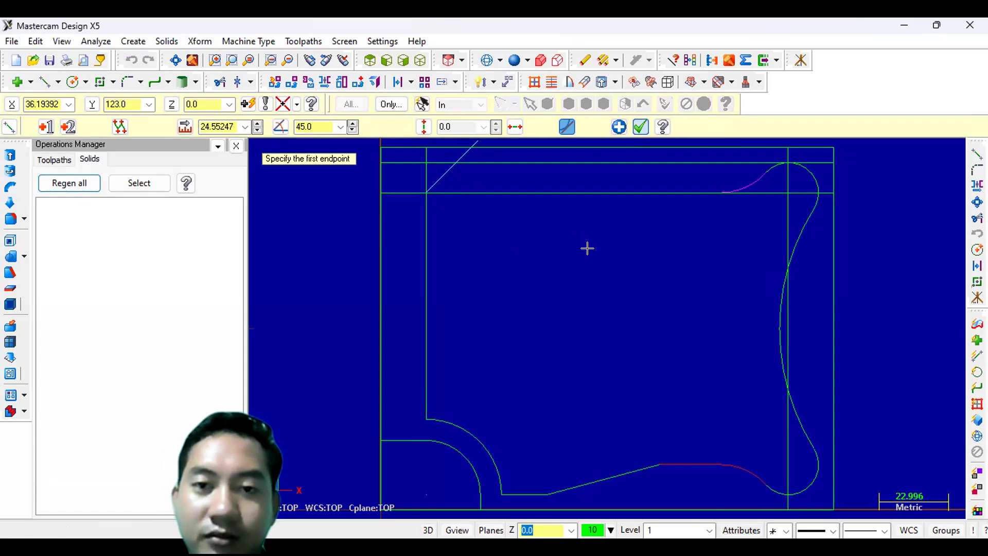
pyautogui.scroll(4, 587, 248)
pyautogui.click(171, 56)
pyautogui.scroll(-5, 532, 255)
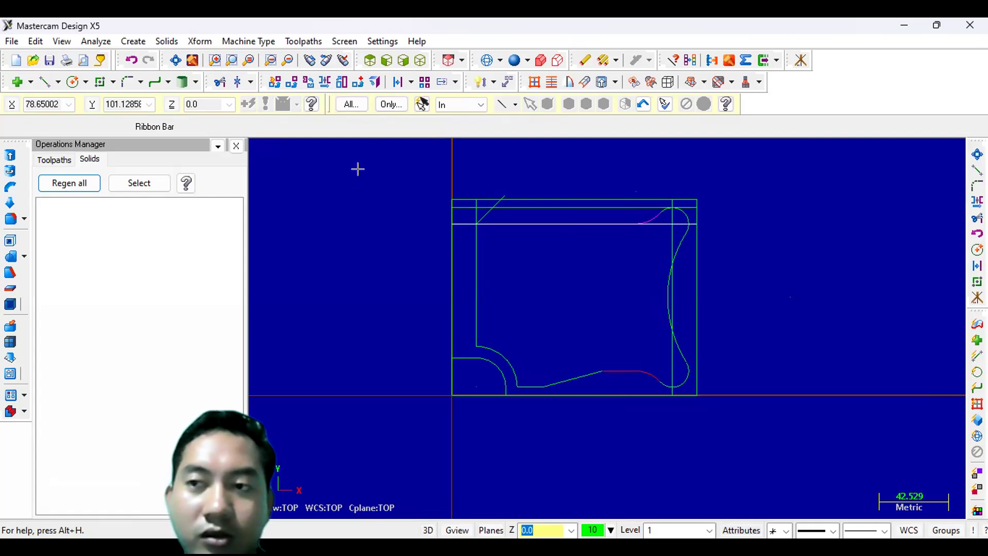
# - Draw a circle of radius 60 mm centred at the origin
pyautogui.click(73, 82)
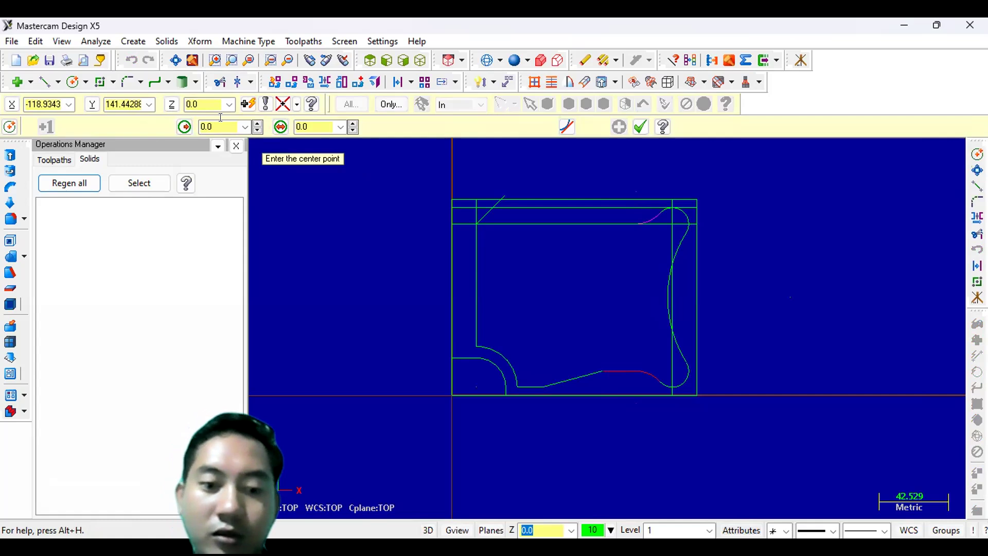
pyautogui.click(220, 121)
pyautogui.write('60')
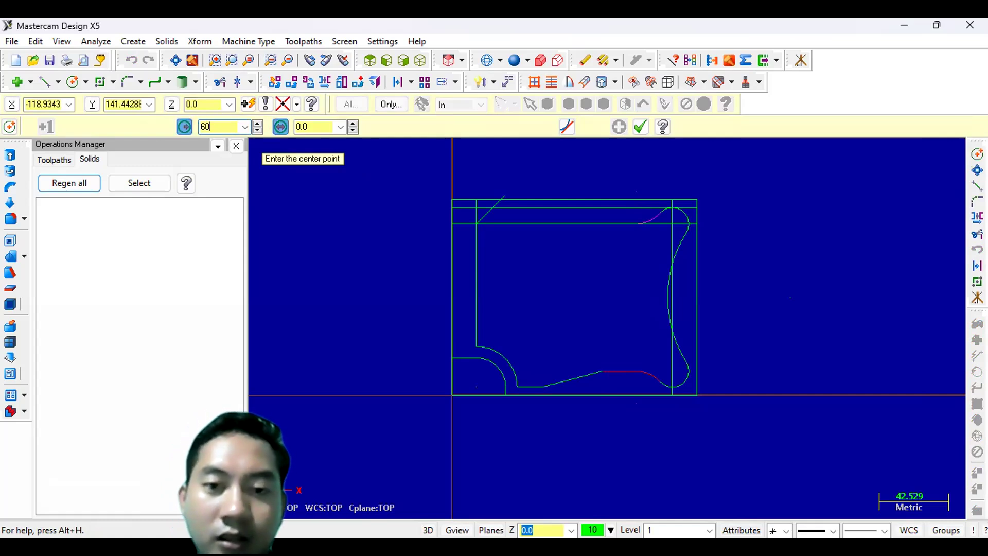
pyautogui.press('Return')
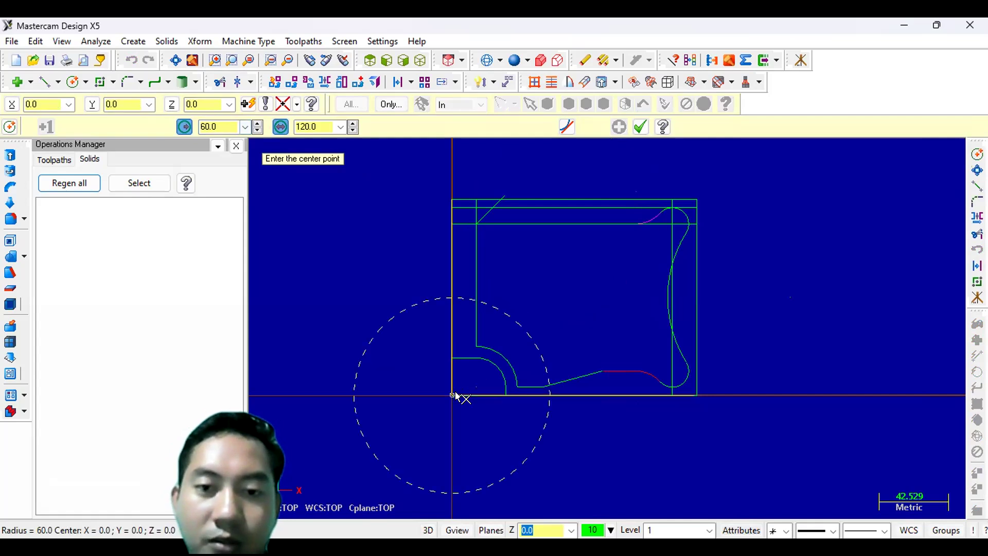
pyautogui.click(639, 127)
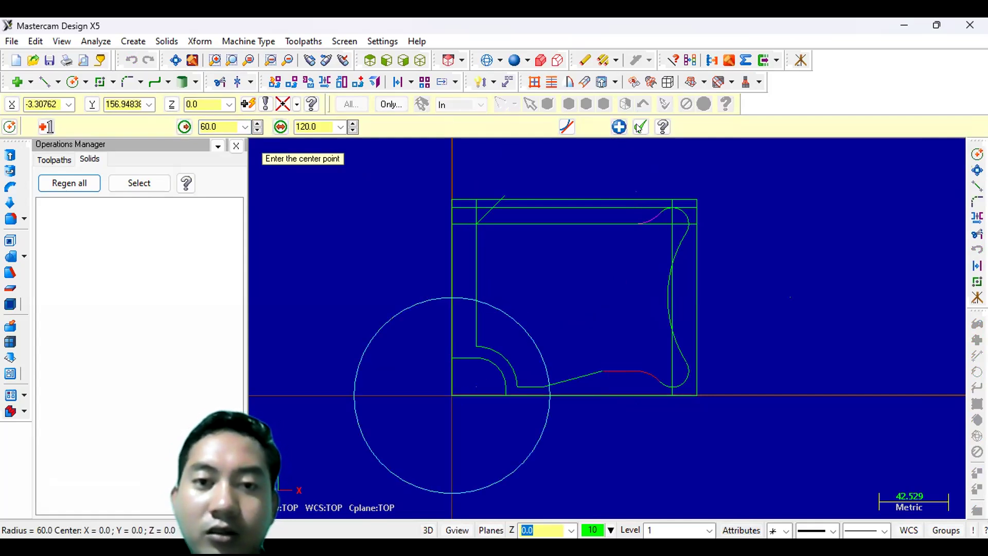
pyautogui.click(639, 127)
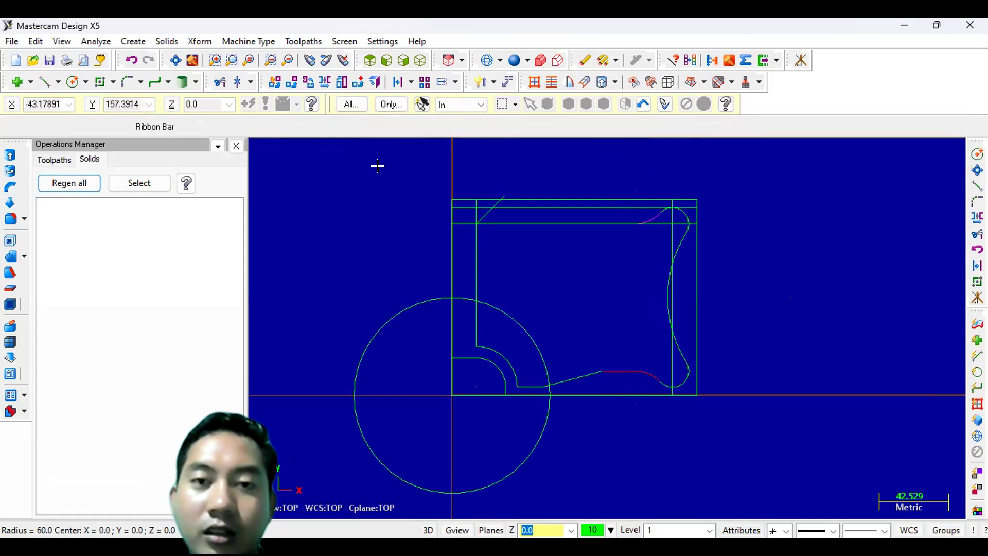
# - Translate the circle in Move mode by 75 mm in X and 160 mm in Y
pyautogui.click(284, 83)
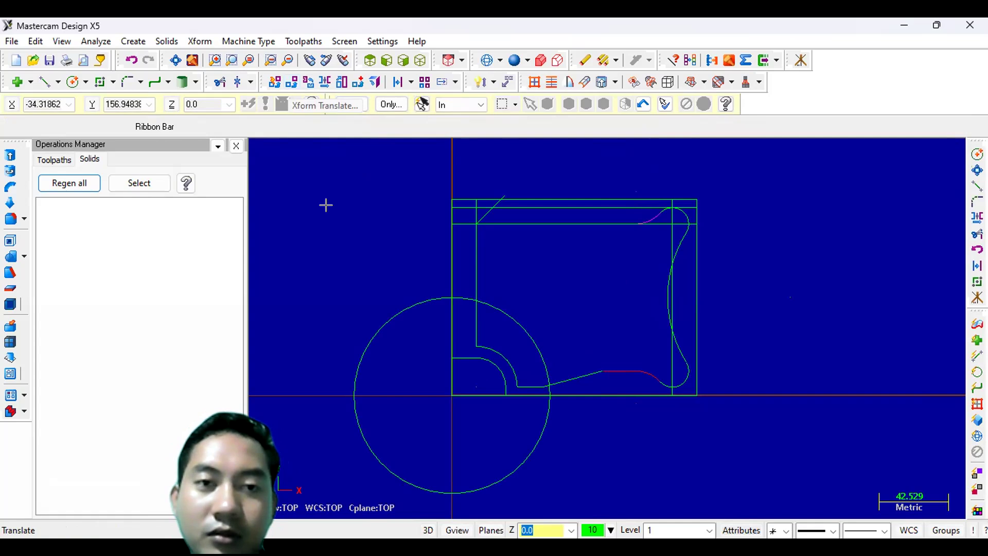
pyautogui.click(392, 322)
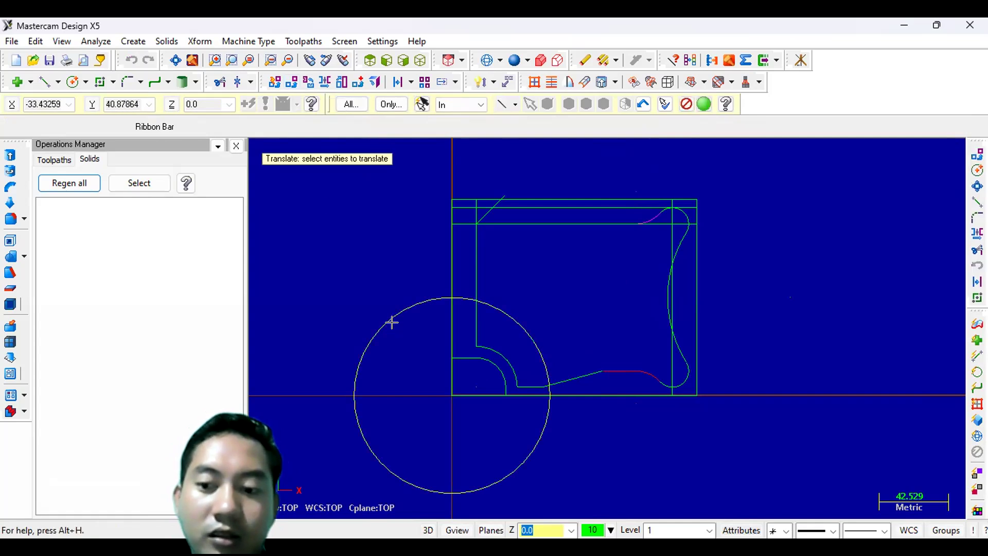
pyautogui.press('Return')
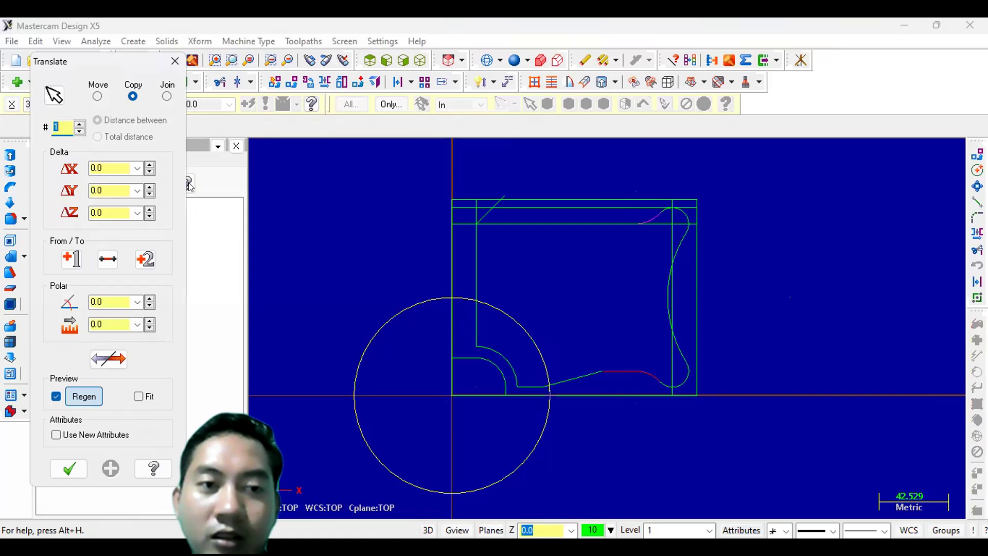
pyautogui.click(122, 166)
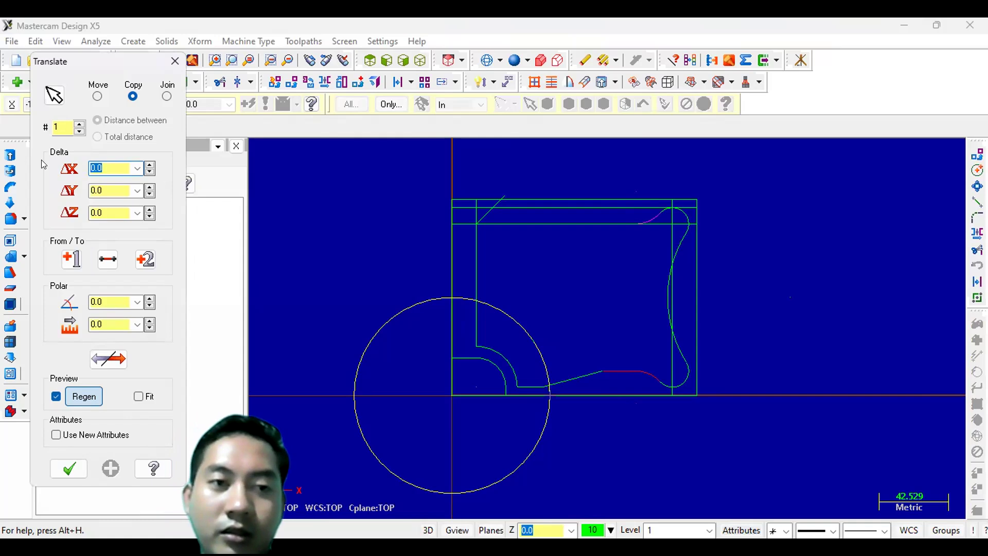
pyautogui.write('75')
pyautogui.press('Return')
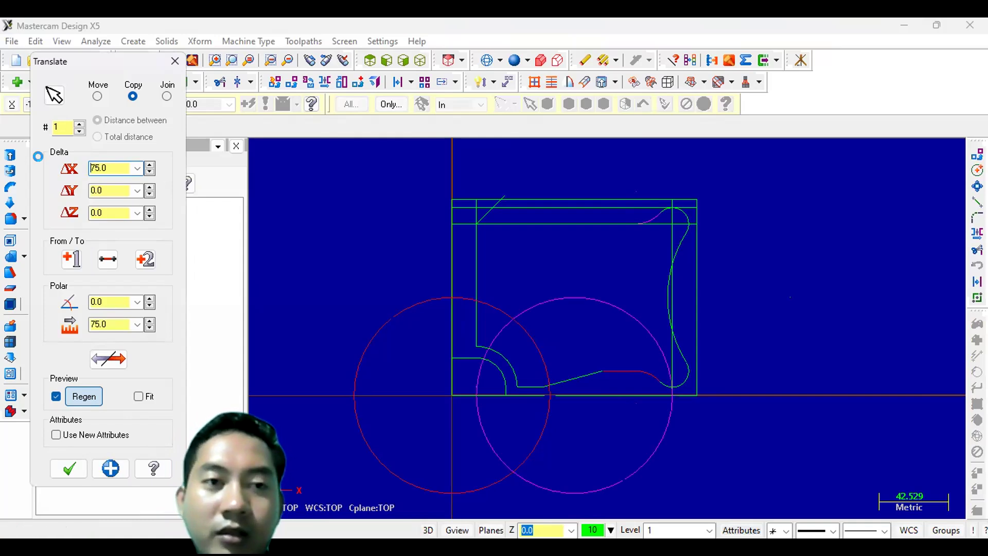
pyautogui.click(97, 97)
pyautogui.click(110, 190)
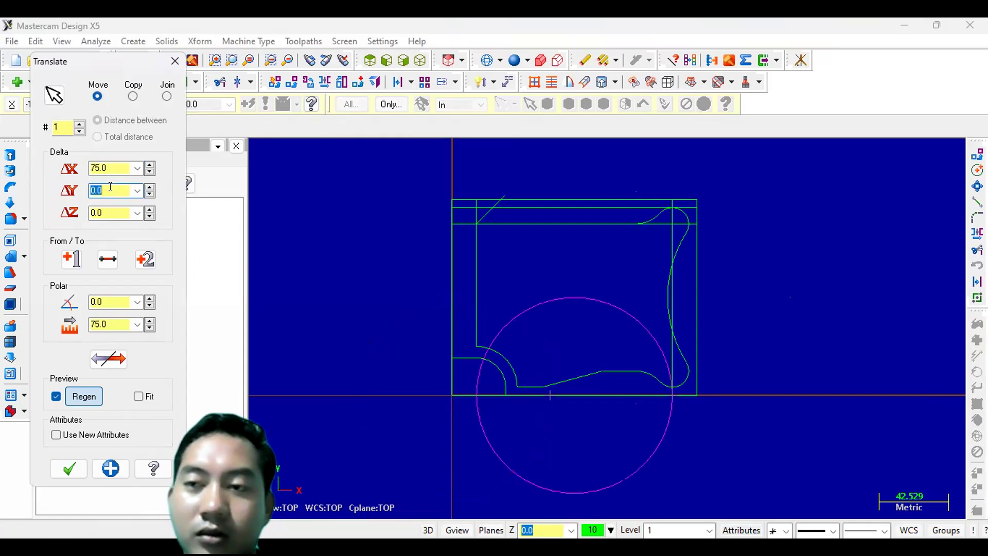
pyautogui.write('160')
pyautogui.press('Return')
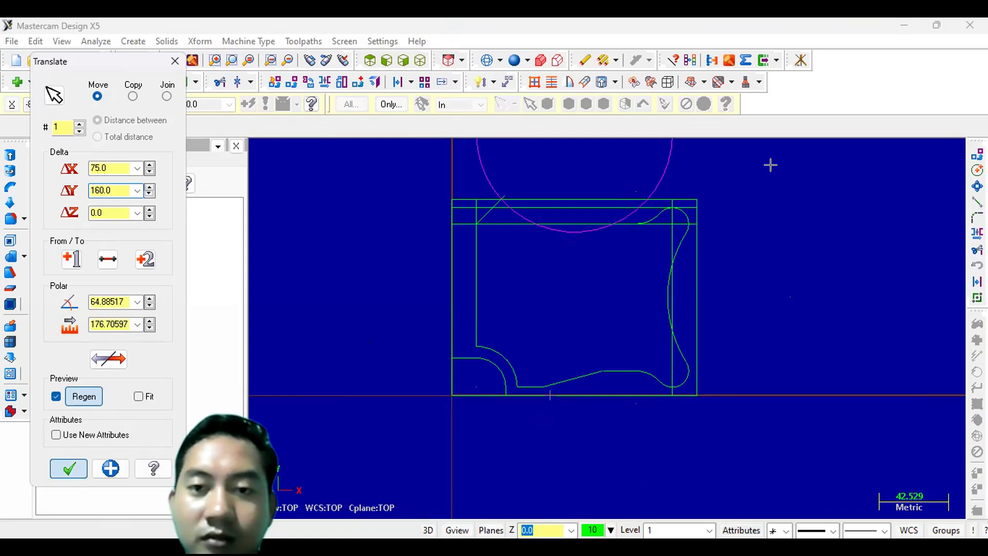
pyautogui.press('Return')
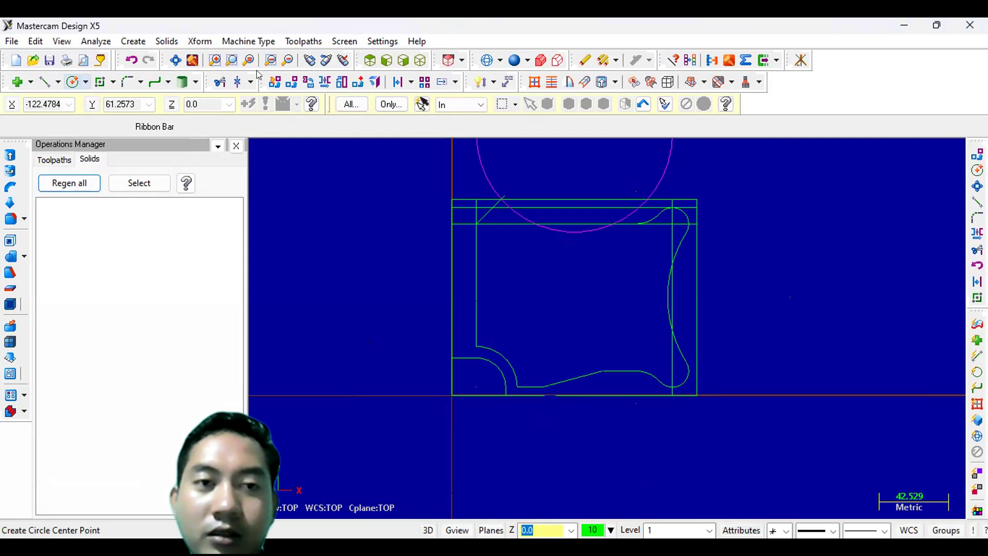
# - Divide-trim the circle's excess and the leftover line segments around the 45° top-left chamfer
pyautogui.click(220, 84)
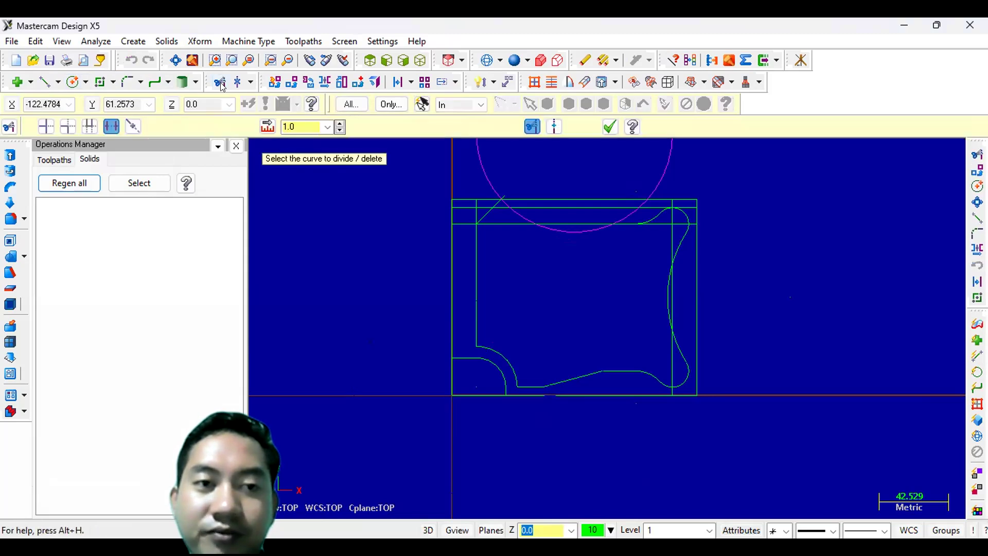
pyautogui.click(589, 202)
pyautogui.scroll(5, 741, 169)
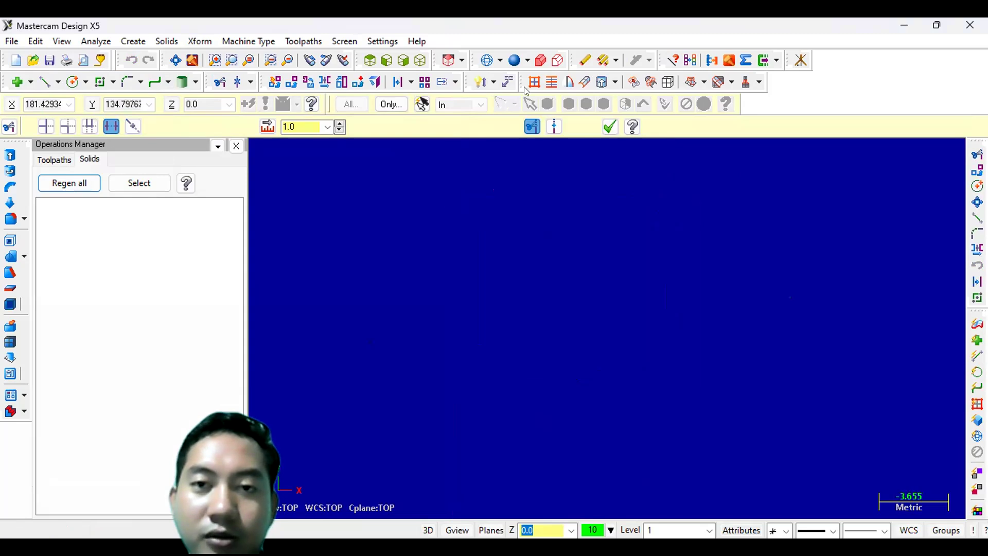
pyautogui.click(176, 61)
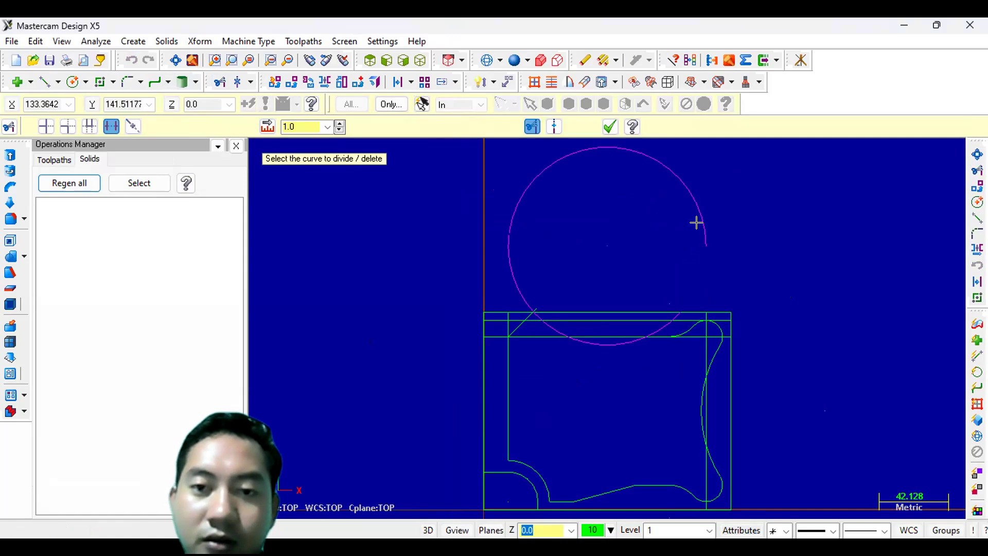
pyautogui.click(689, 257)
pyautogui.click(615, 311)
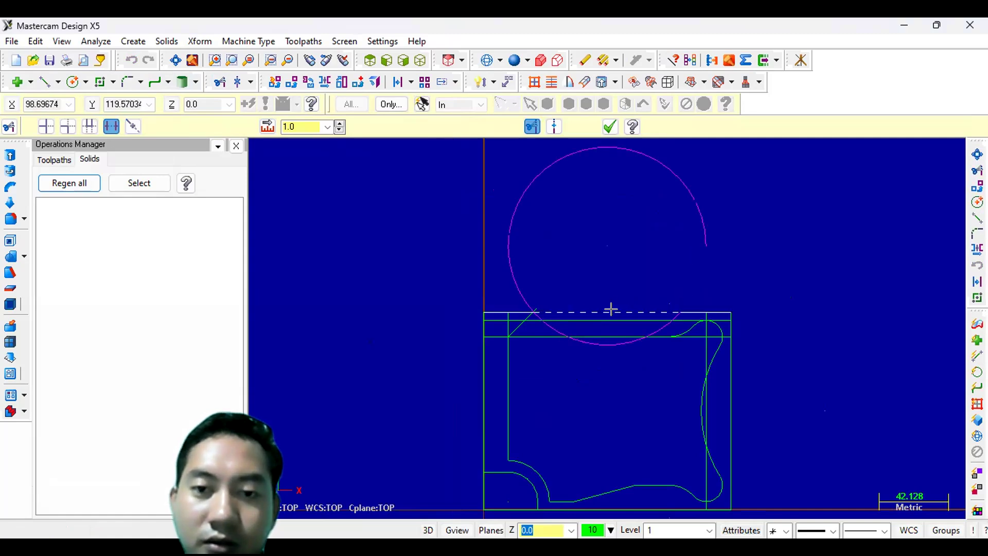
pyautogui.scroll(-2, 608, 309)
pyautogui.scroll(3, 541, 318)
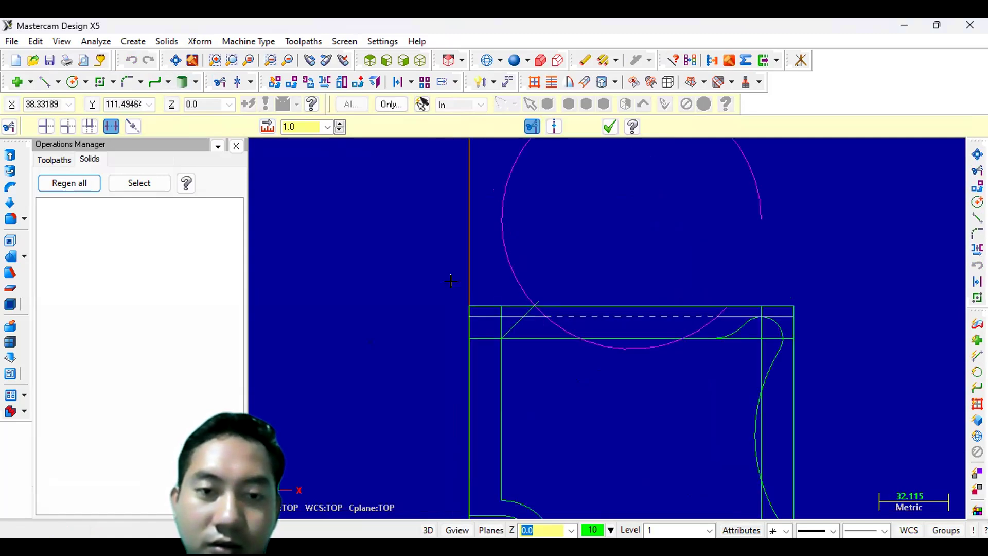
pyautogui.scroll(6, 399, 273)
pyautogui.click(357, 298)
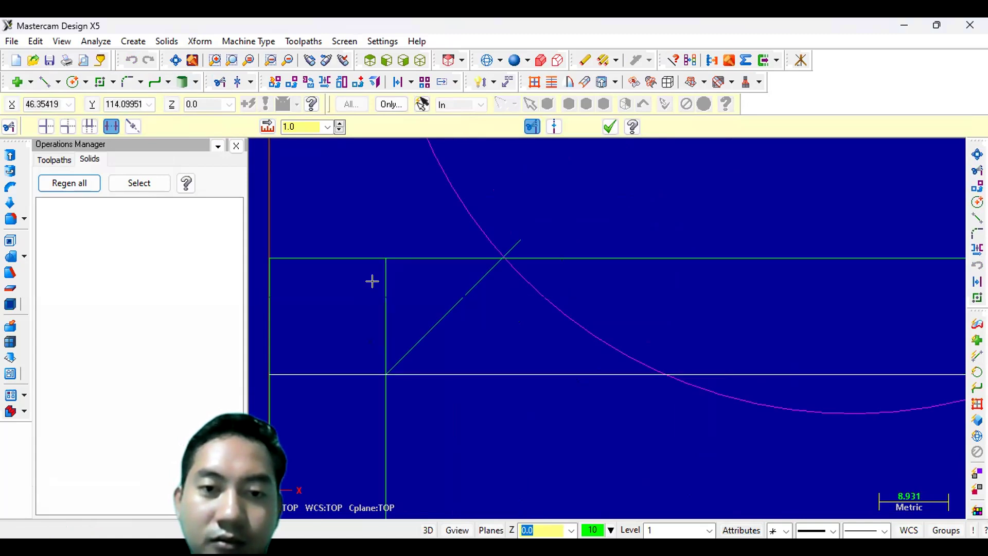
pyautogui.click(373, 280)
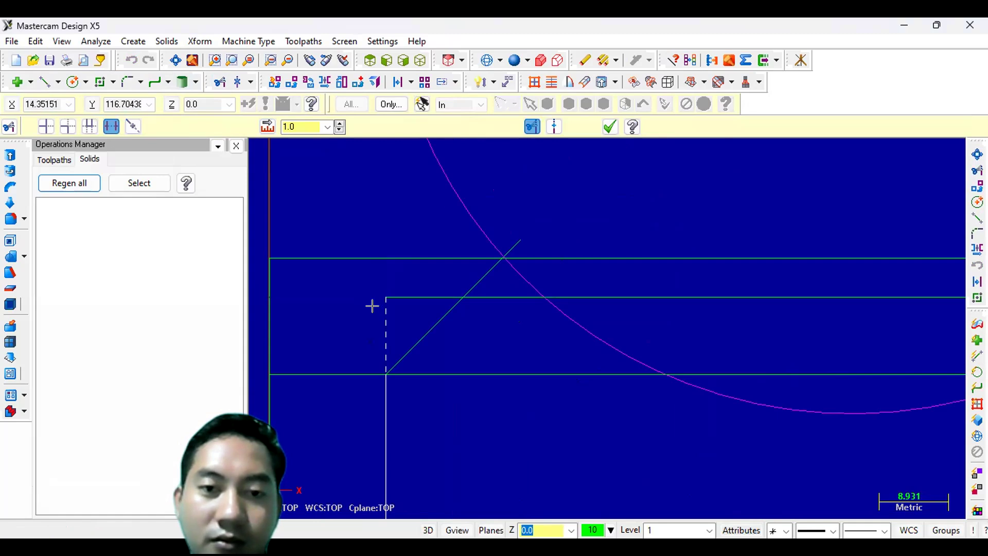
pyautogui.click(403, 280)
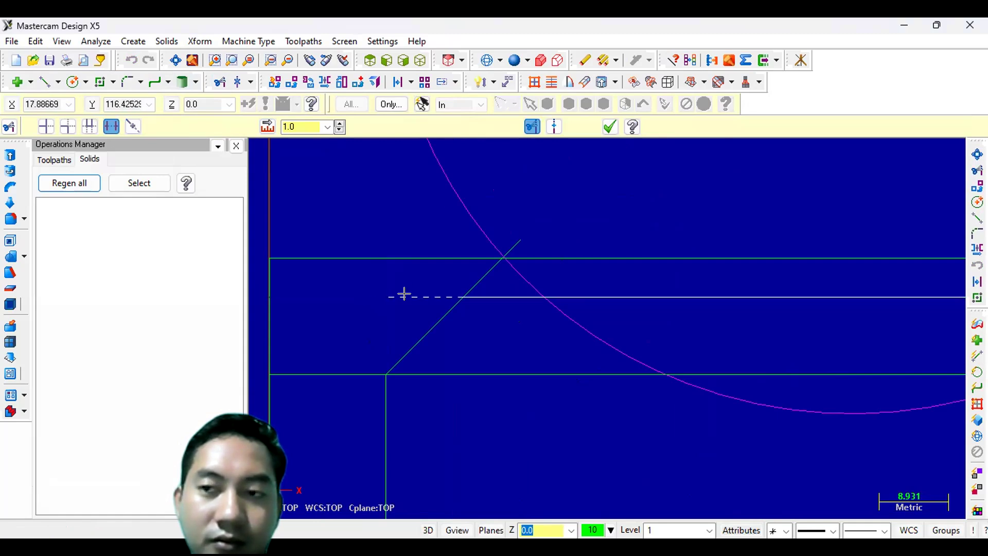
pyautogui.click(403, 290)
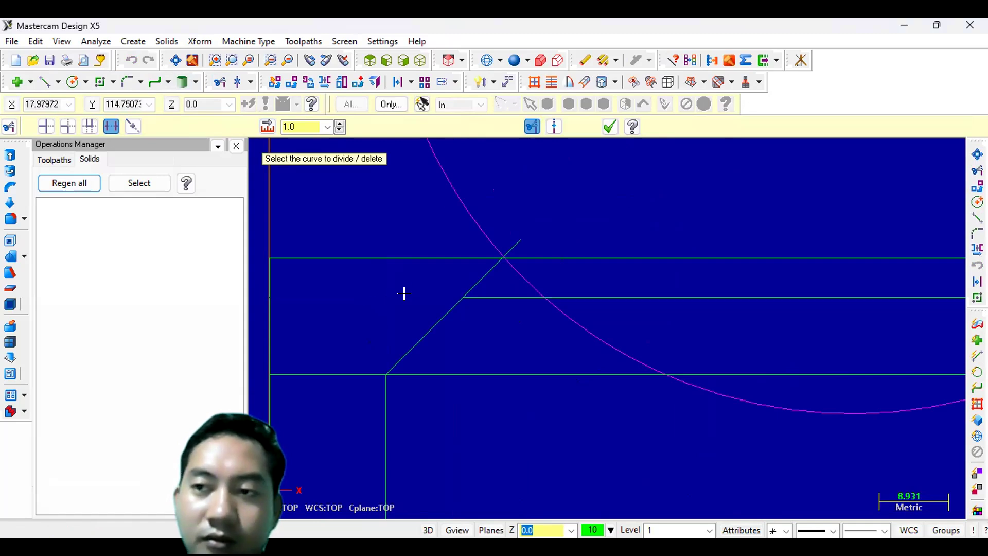
pyautogui.click(314, 364)
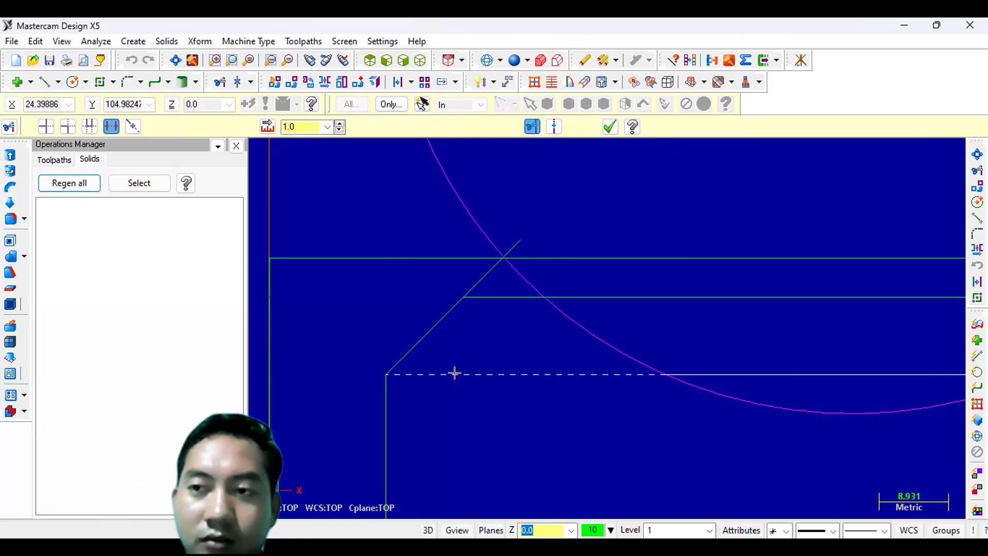
pyautogui.click(511, 241)
pyautogui.click(471, 225)
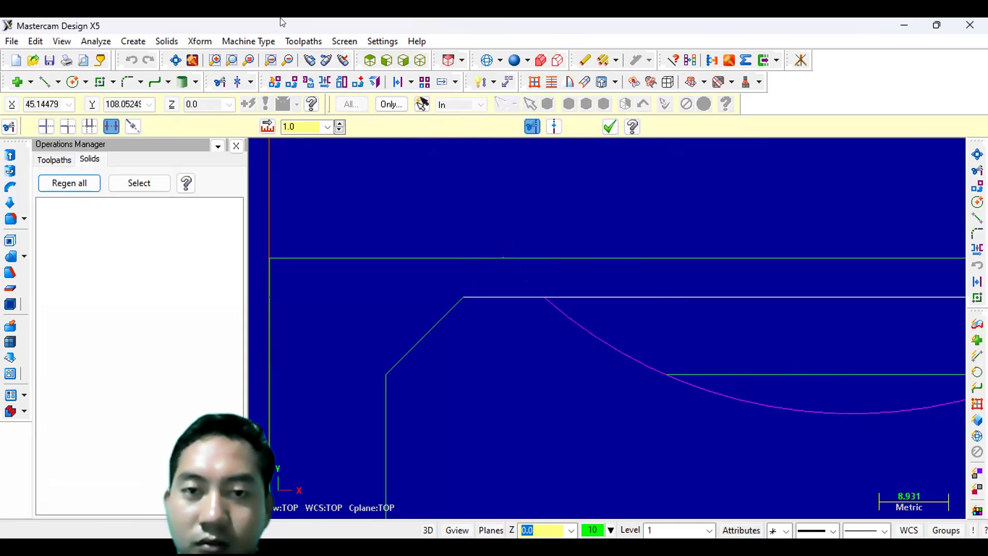
# - Divide-trim the leftover segments between the top arc and the upper-right corner arcs and lines
pyautogui.click(175, 60)
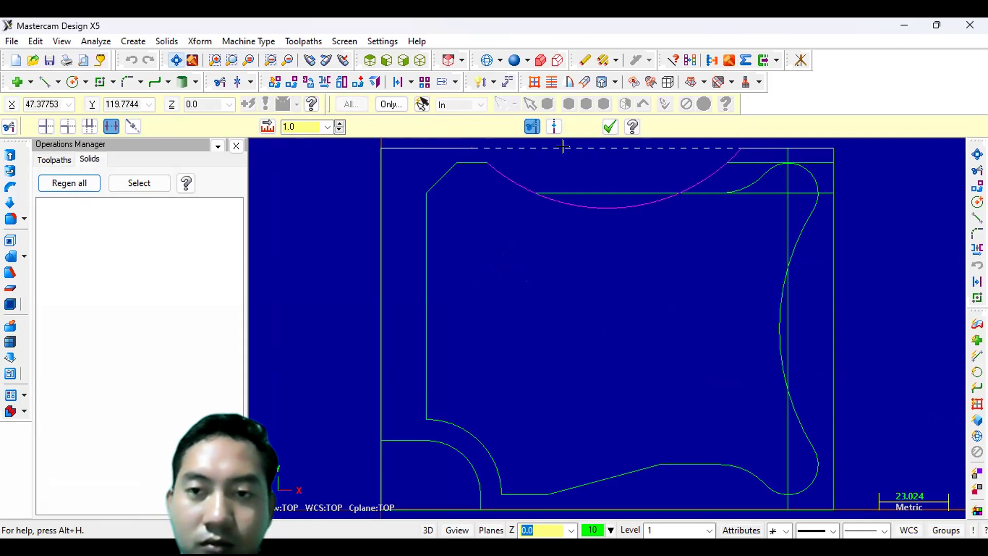
pyautogui.click(623, 180)
pyautogui.click(694, 175)
pyautogui.click(731, 157)
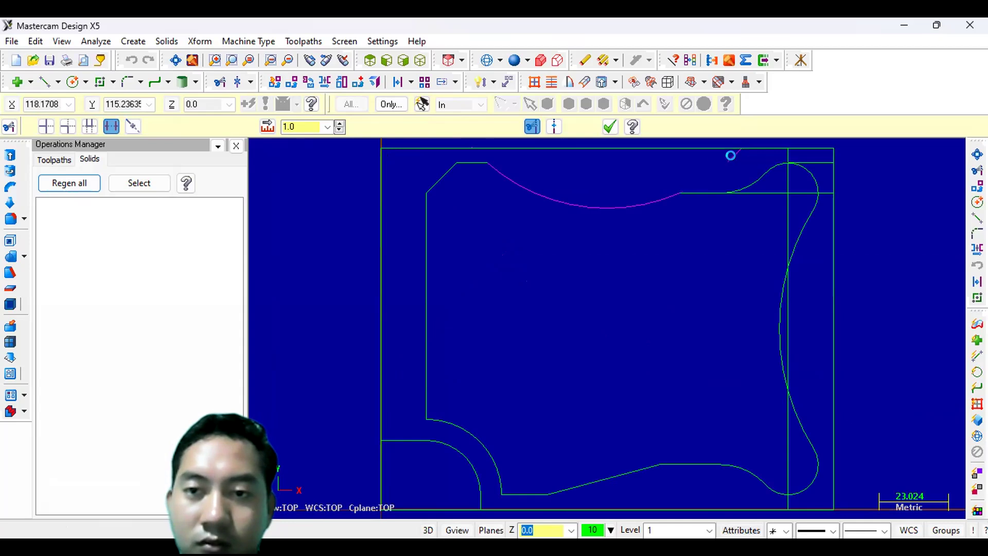
pyautogui.click(788, 154)
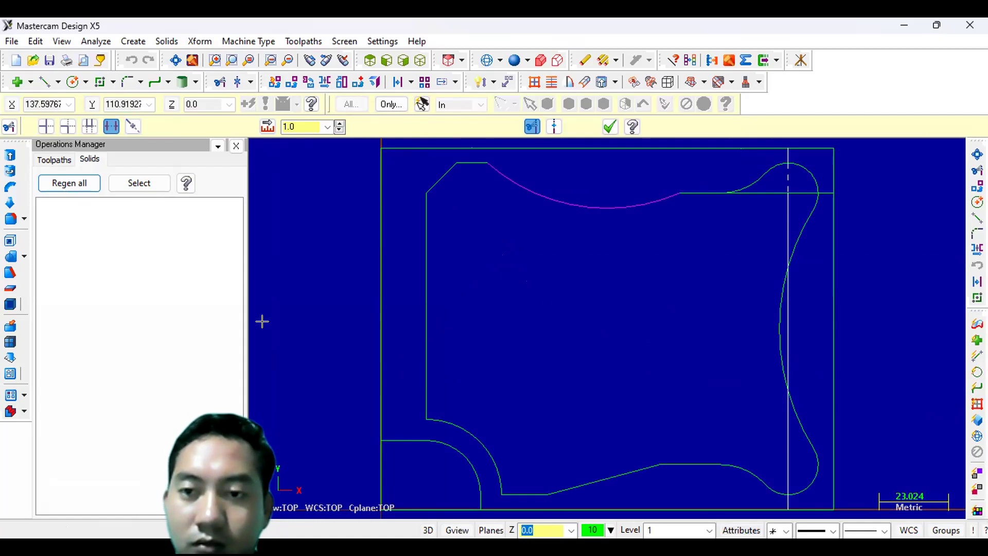
pyautogui.scroll(-1, 868, 247)
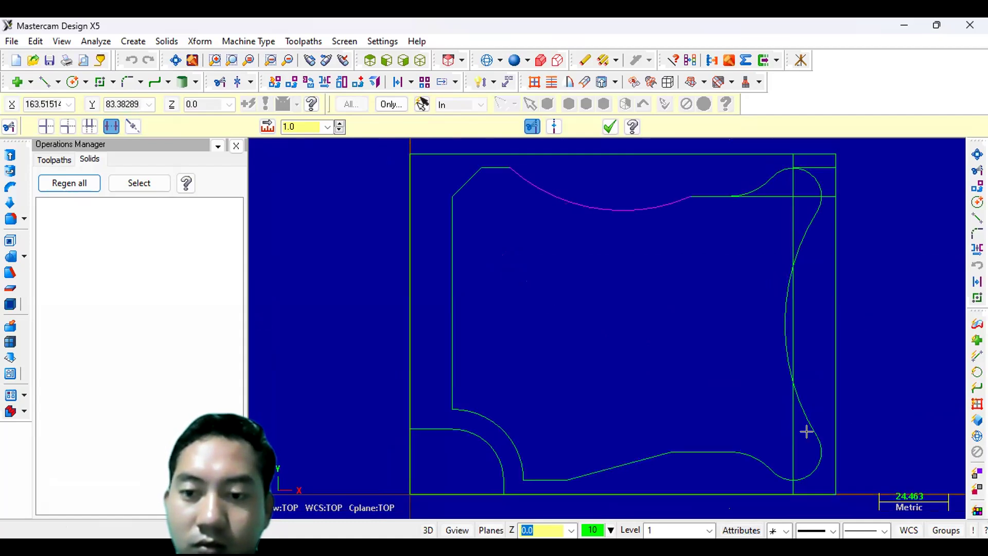
pyautogui.click(793, 442)
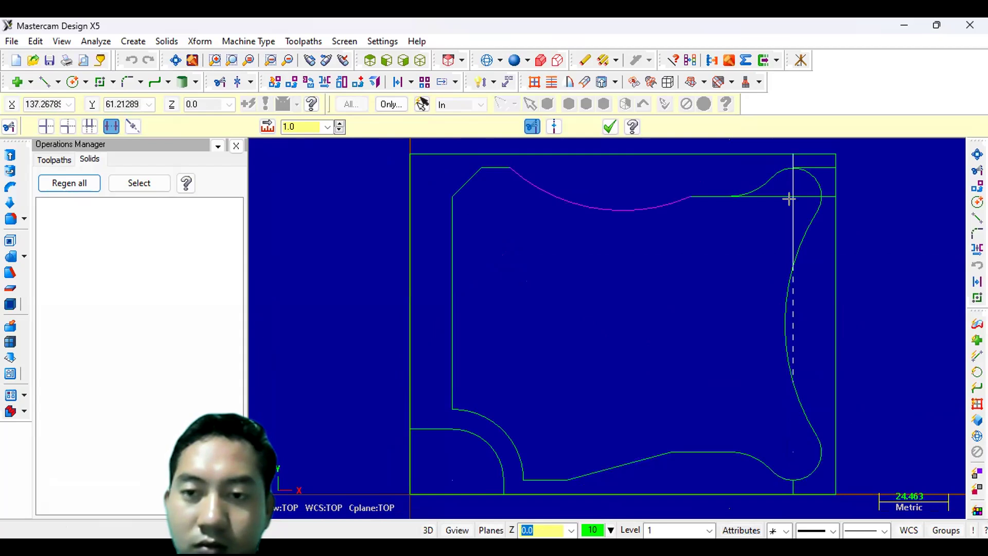
pyautogui.click(788, 216)
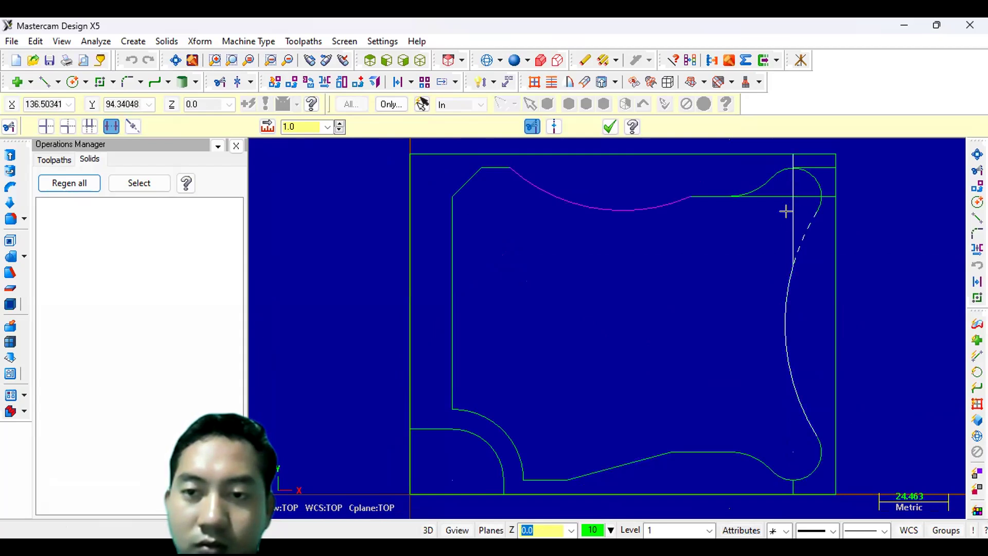
pyautogui.click(786, 211)
pyautogui.click(764, 193)
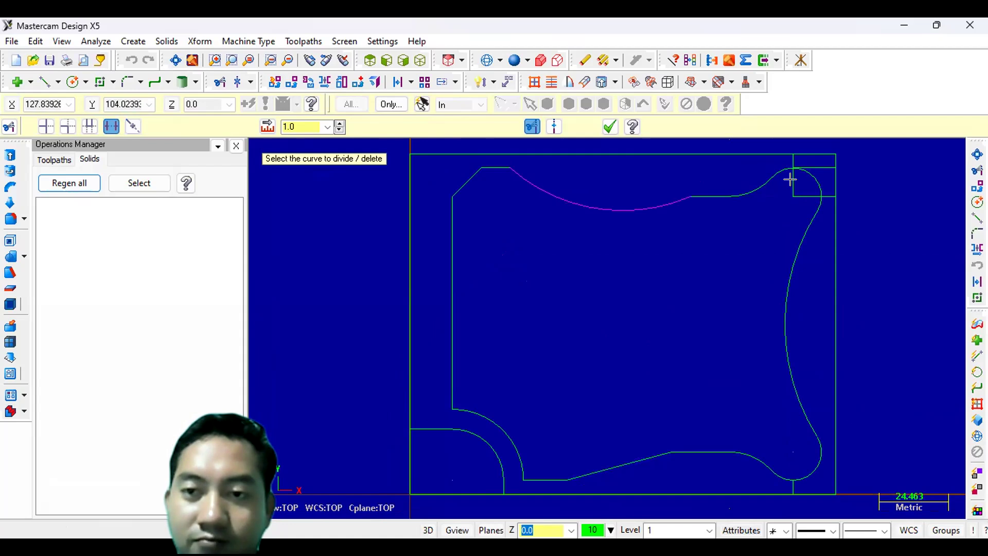
pyautogui.click(804, 194)
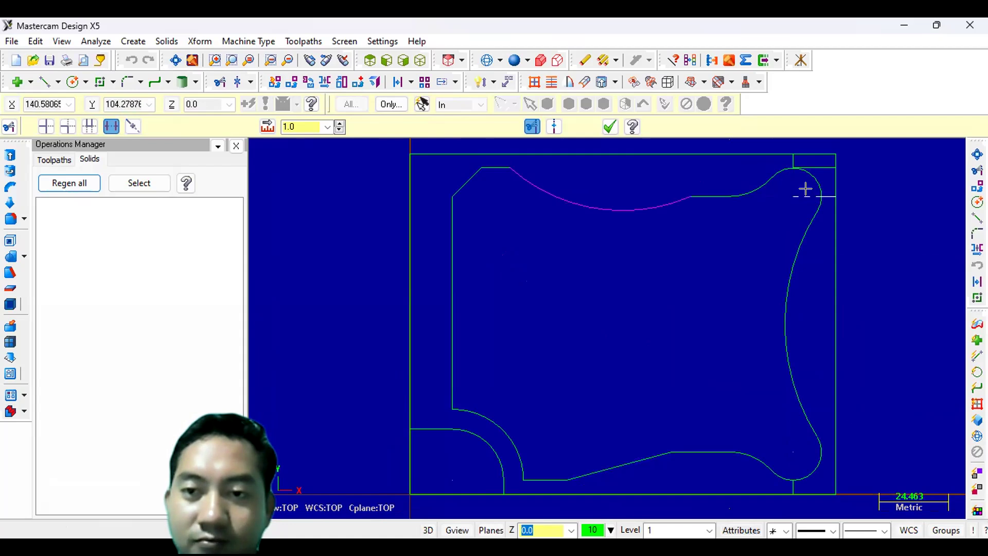
pyautogui.click(816, 165)
pyautogui.click(787, 156)
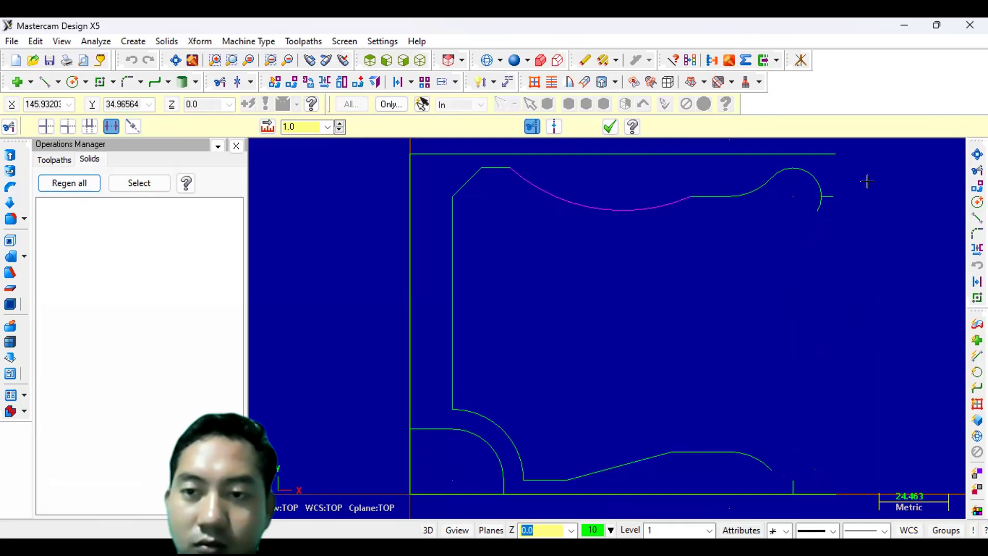
pyautogui.scroll(5, 806, 182)
pyautogui.scroll(-2, 789, 161)
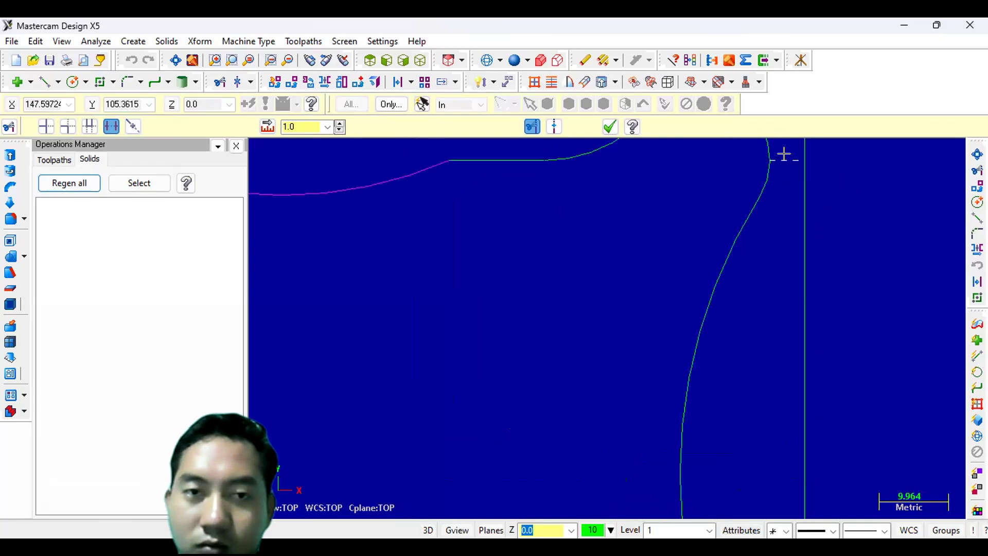
pyautogui.scroll(-3, 783, 154)
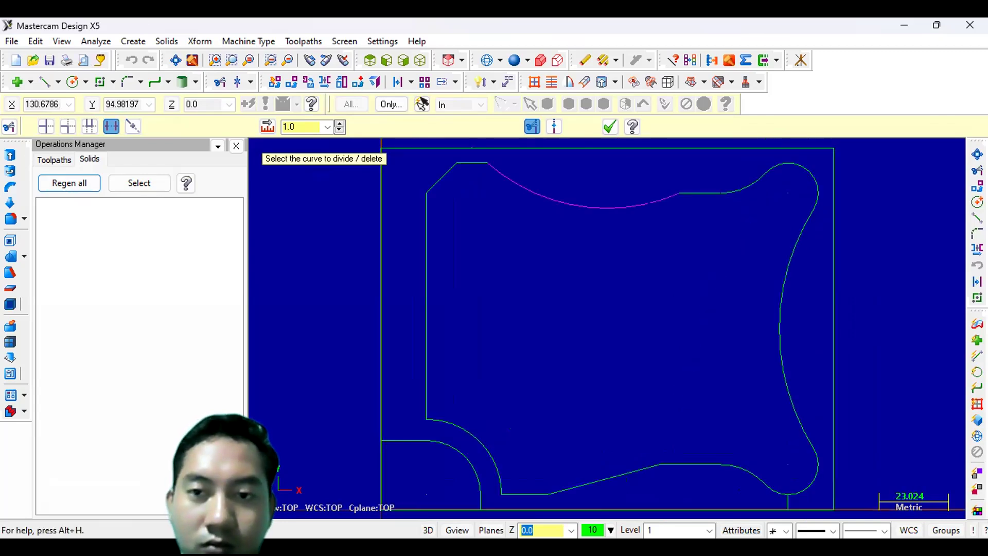
# - Divide-trim the remaining short line stub at the upper-right corner arc and finish the trim
pyautogui.scroll(-1, 799, 499)
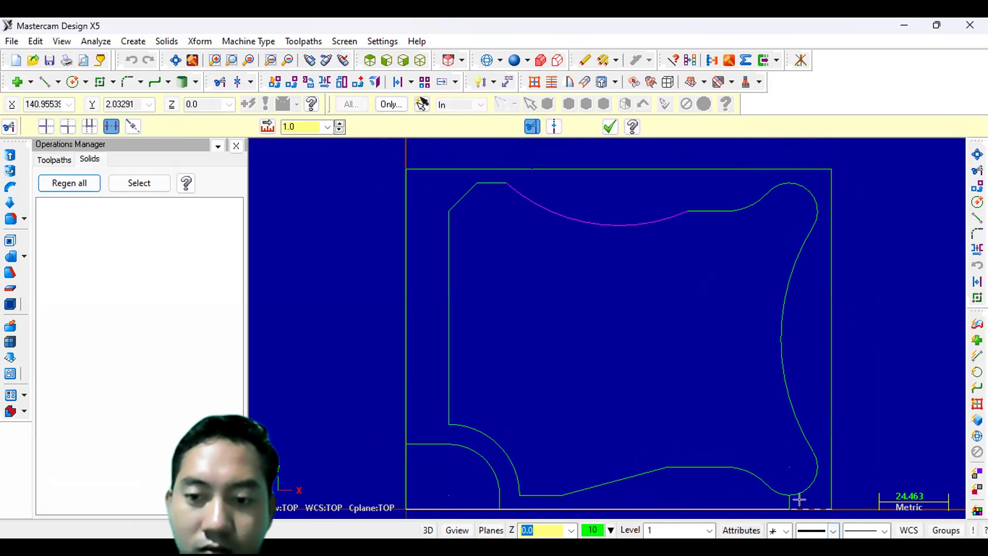
pyautogui.scroll(3, 798, 500)
pyautogui.scroll(5, 697, 474)
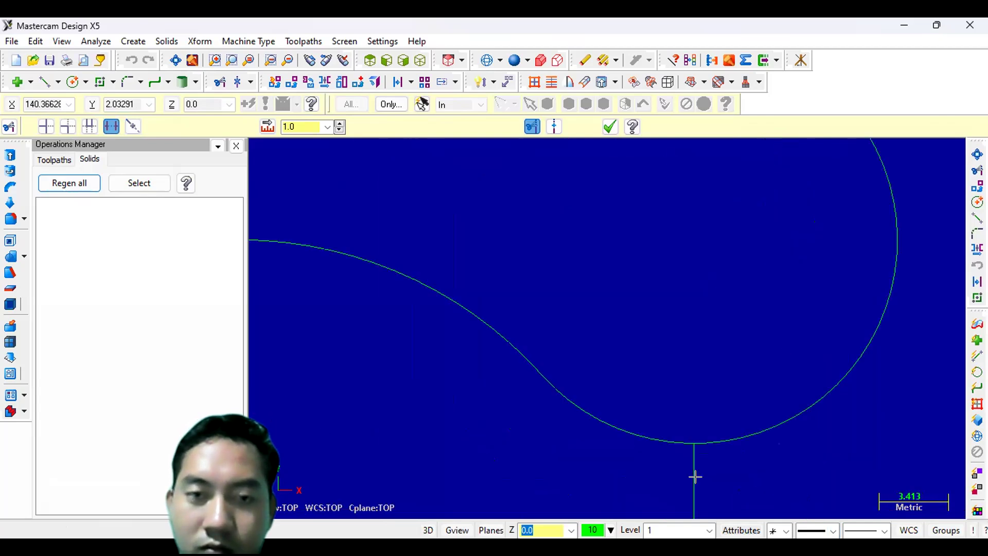
pyautogui.click(695, 477)
pyautogui.click(451, 299)
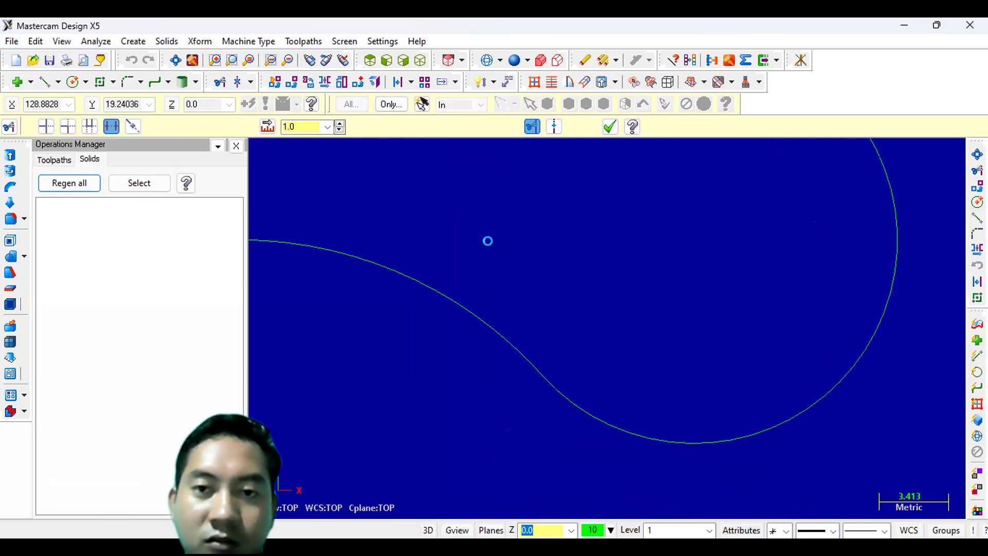
pyautogui.click(176, 60)
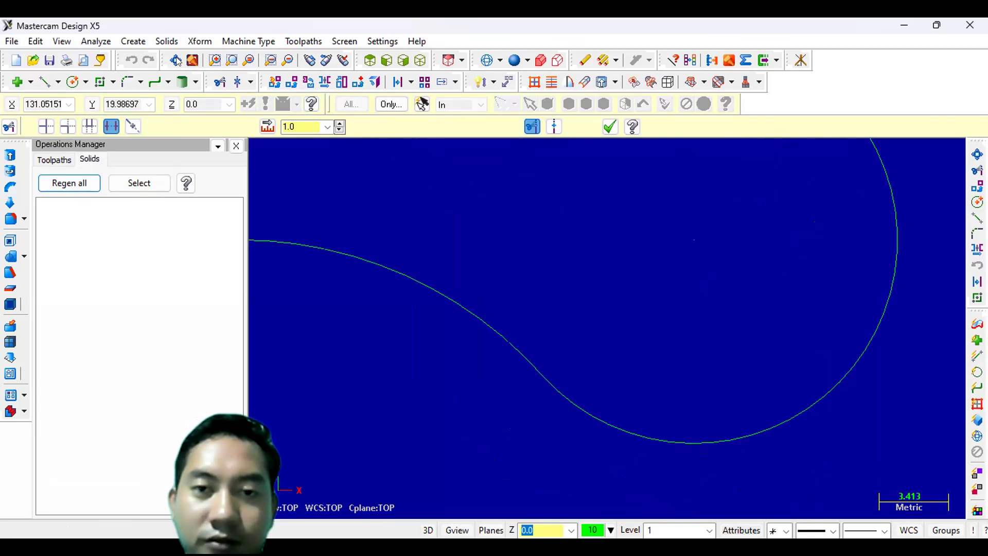
pyautogui.click(176, 61)
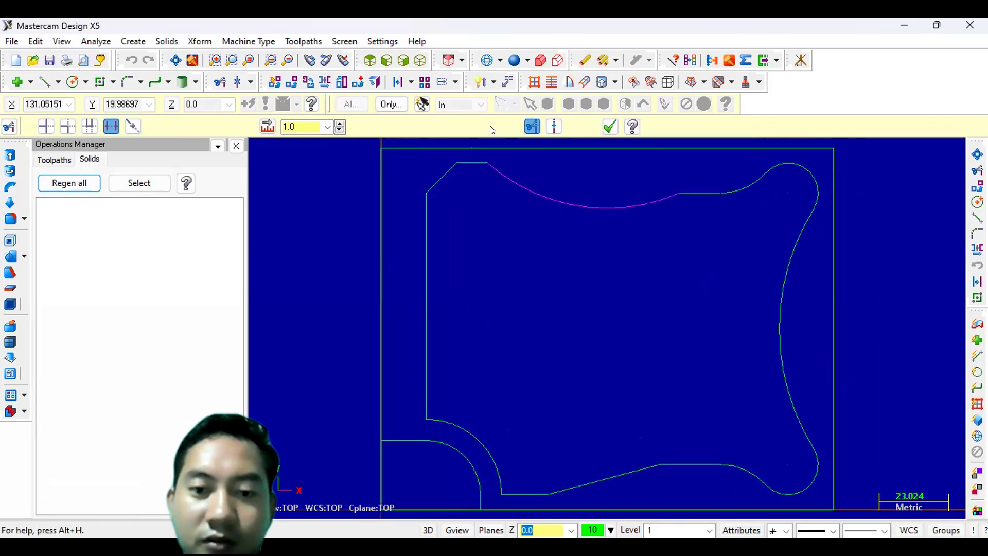
pyautogui.click(610, 127)
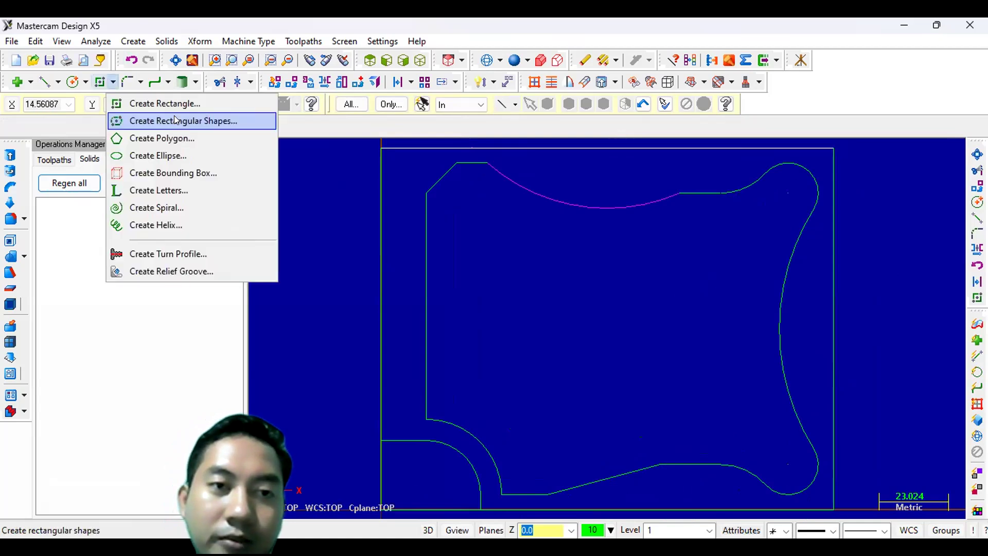
# - Open Rectangular Shapes and set a 35 x 50 size, 10 mm corner radius and top-right anchor
pyautogui.click(175, 120)
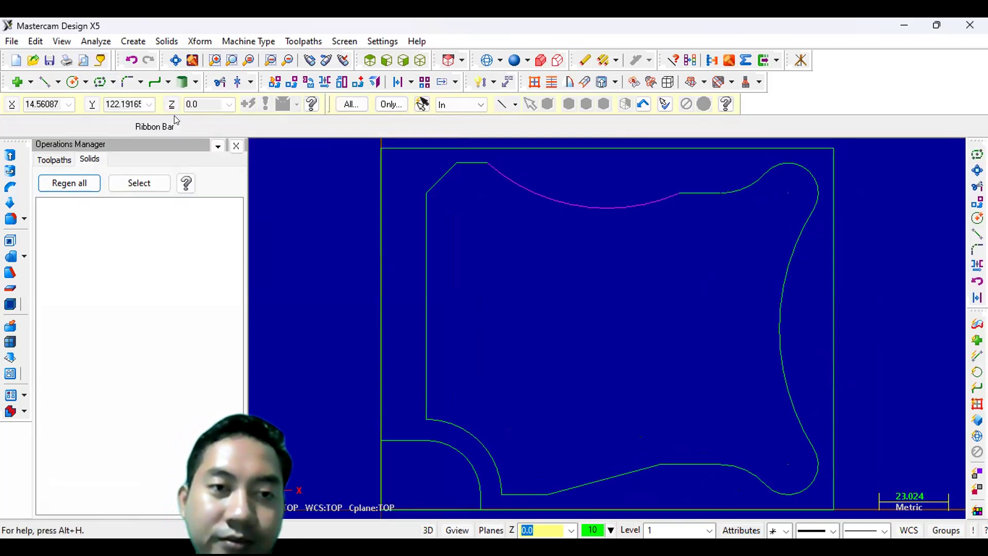
pyautogui.click(125, 176)
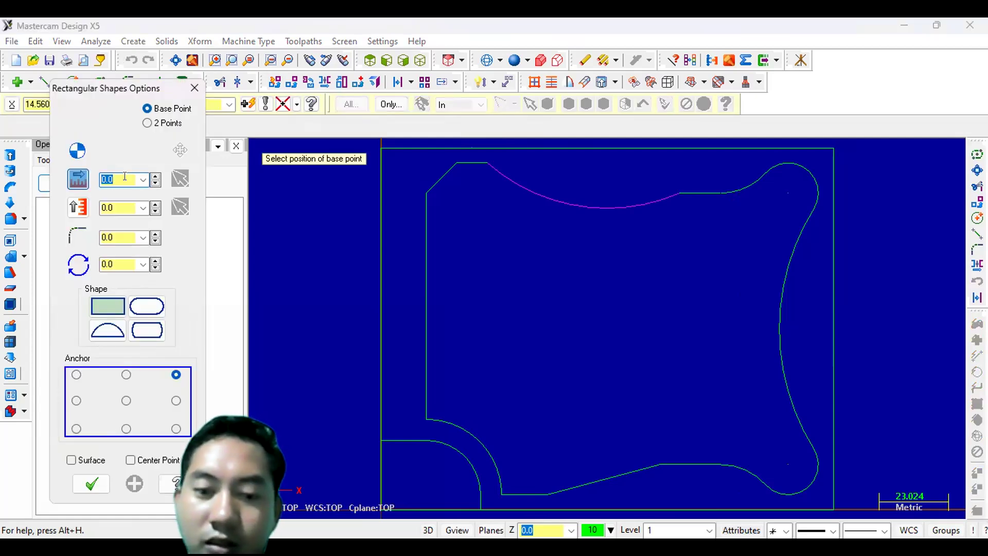
pyautogui.write('35')
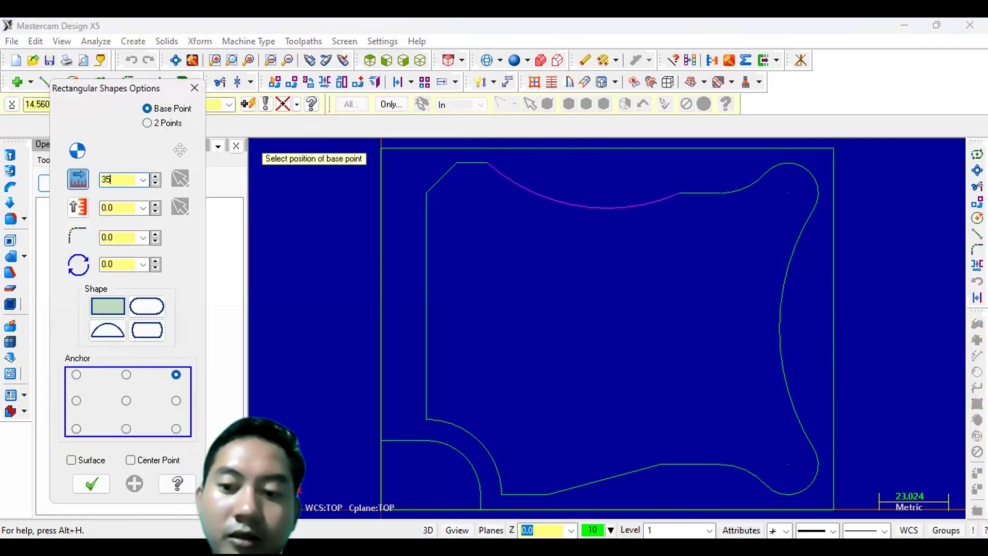
pyautogui.click(115, 207)
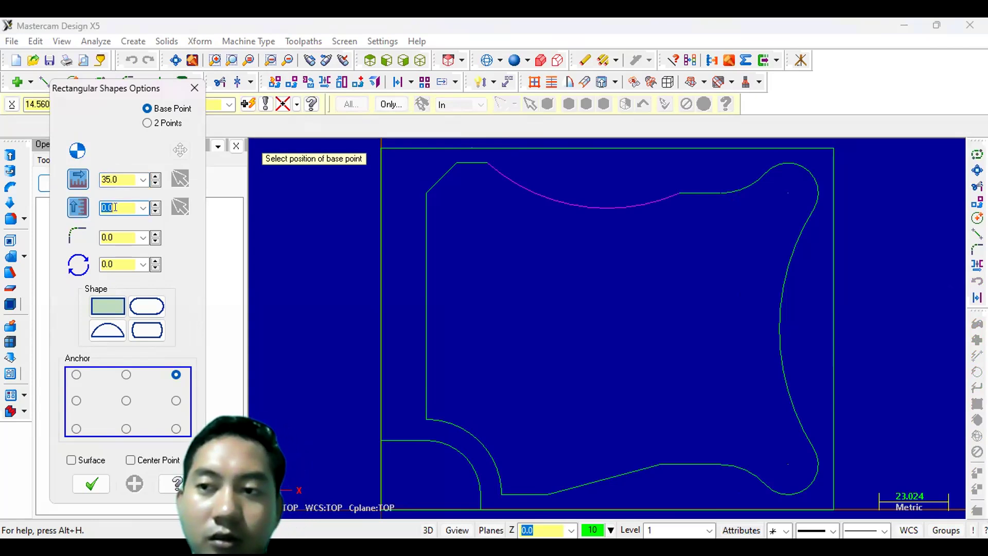
pyautogui.write('50')
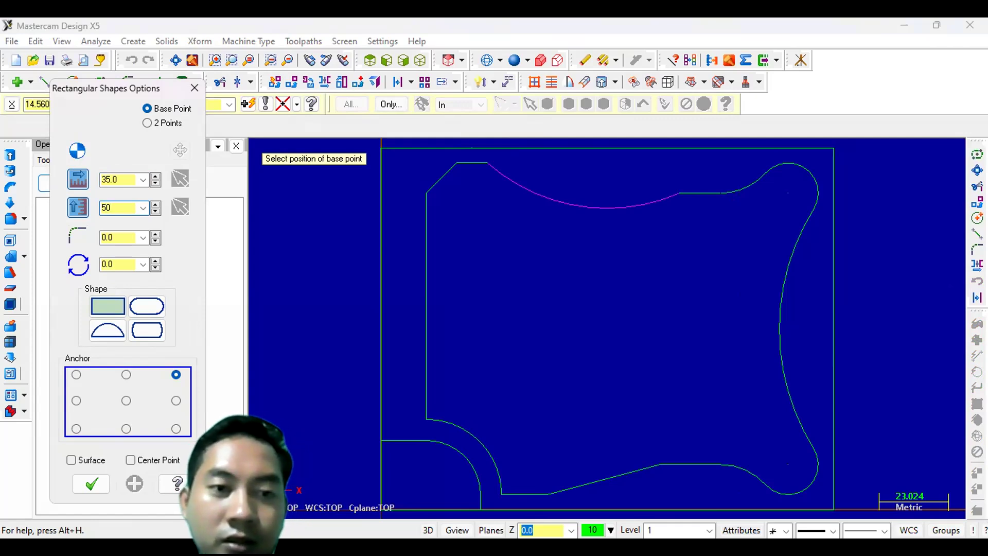
pyautogui.press('Return')
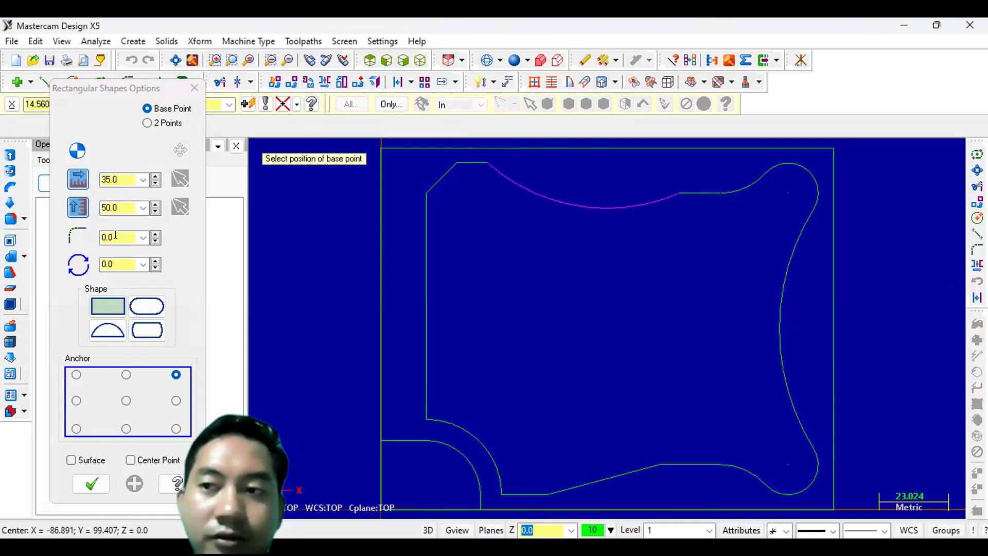
pyautogui.click(116, 237)
pyautogui.write('10')
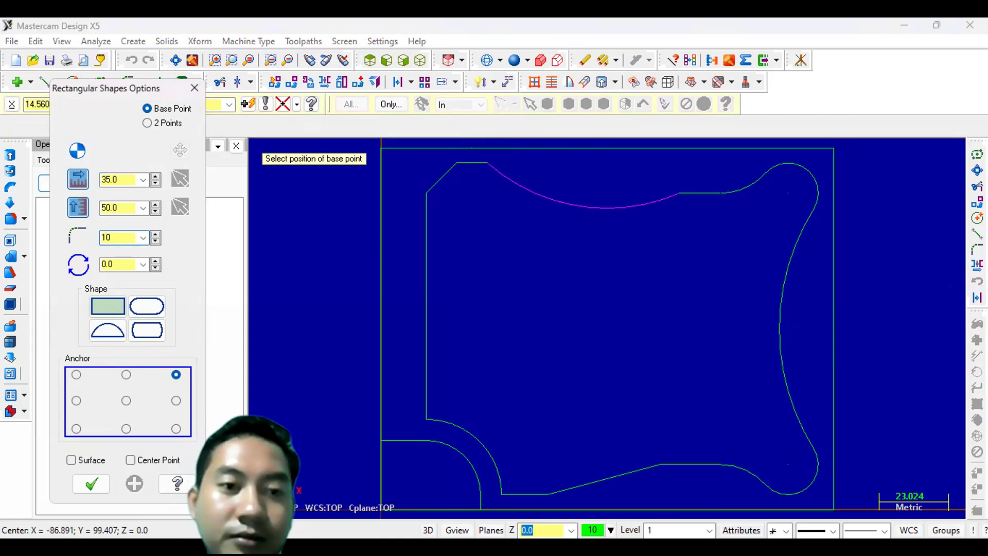
pyautogui.click(176, 375)
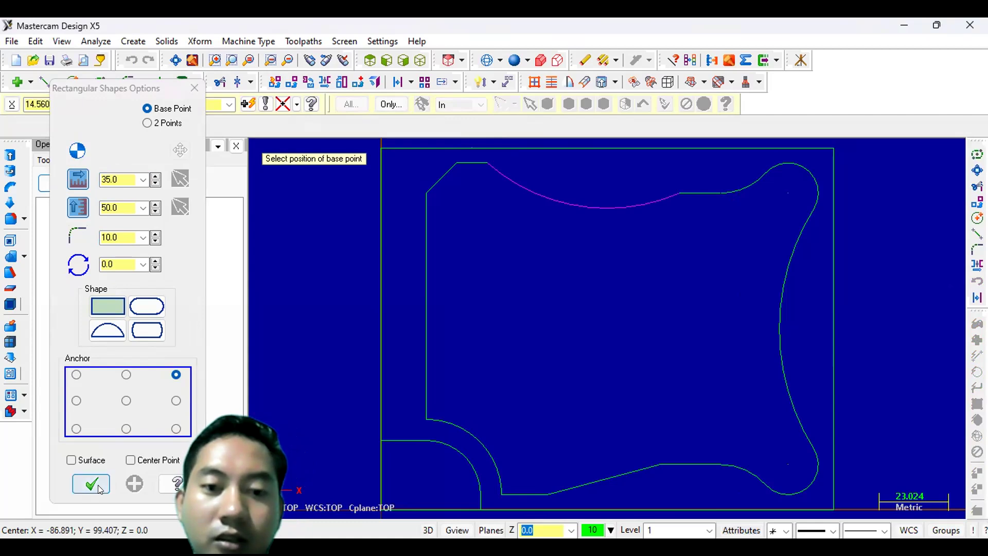
pyautogui.press('Escape')
# - Place a 35 x 50 rounded rectangle with its top-right corner at the origin
pyautogui.scroll(-3, 384, 482)
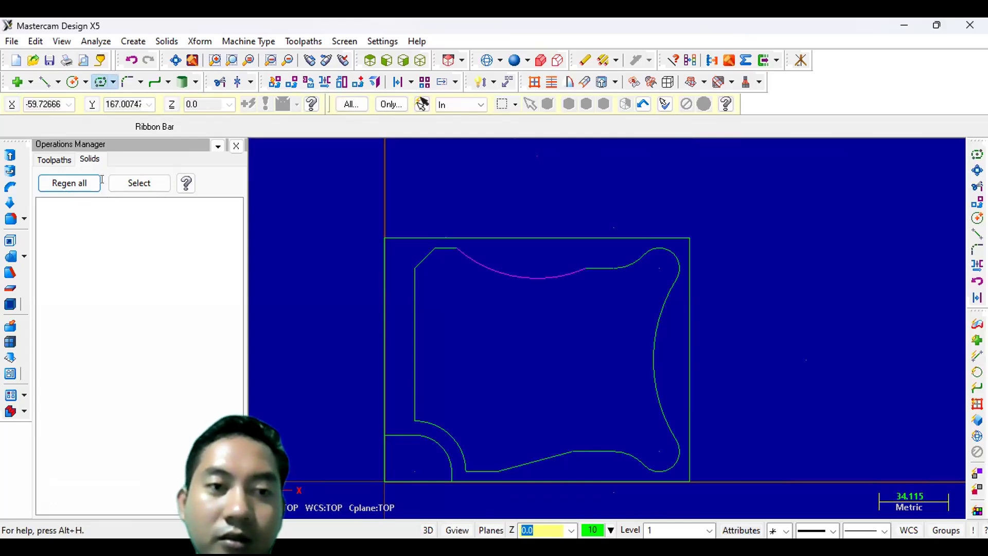
pyautogui.click(115, 176)
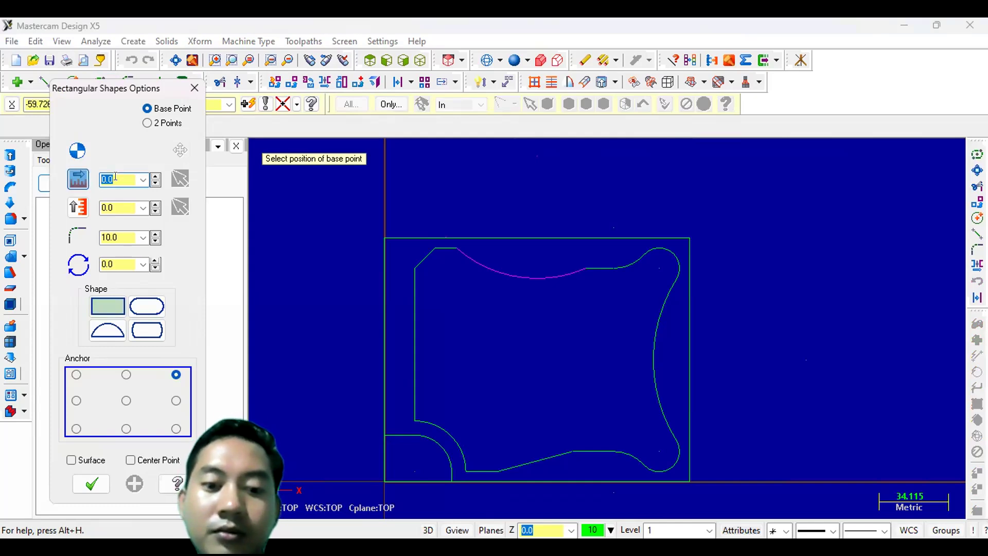
pyautogui.write('35')
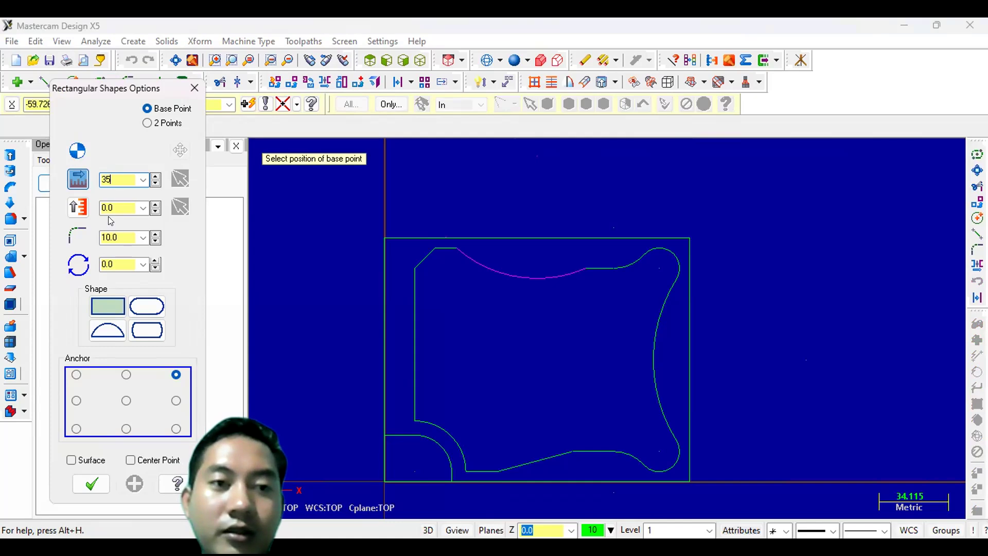
pyautogui.click(112, 207)
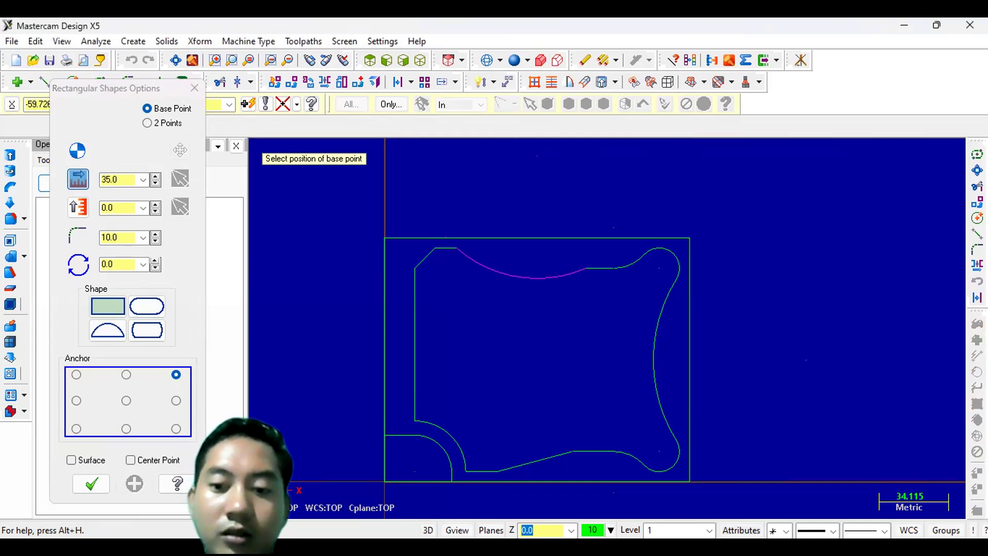
pyautogui.write('50')
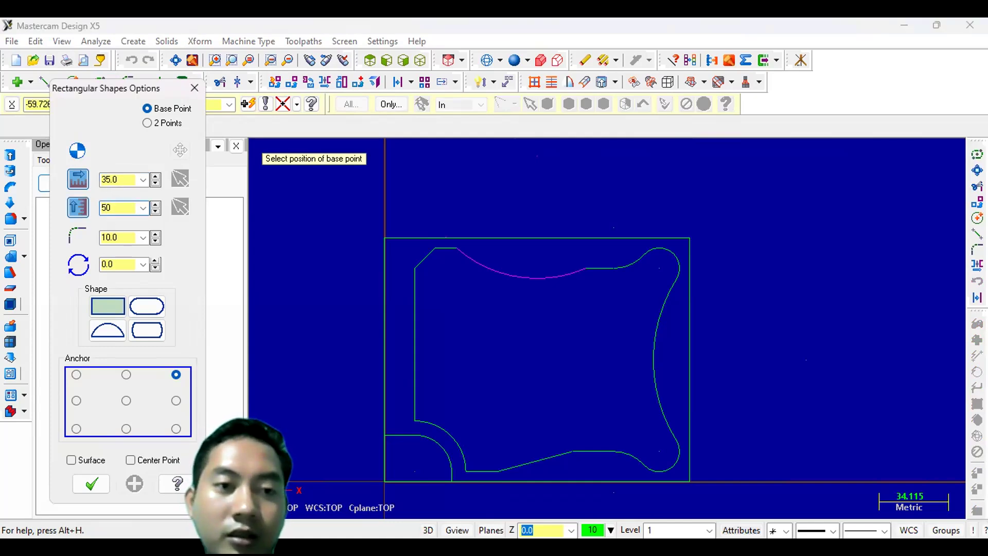
pyautogui.press('Return')
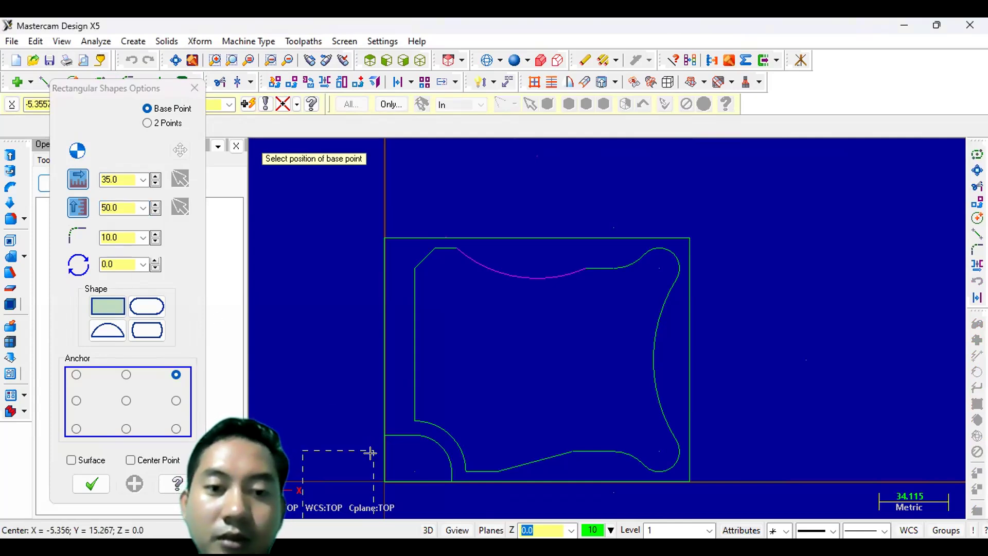
pyautogui.scroll(-1, 381, 453)
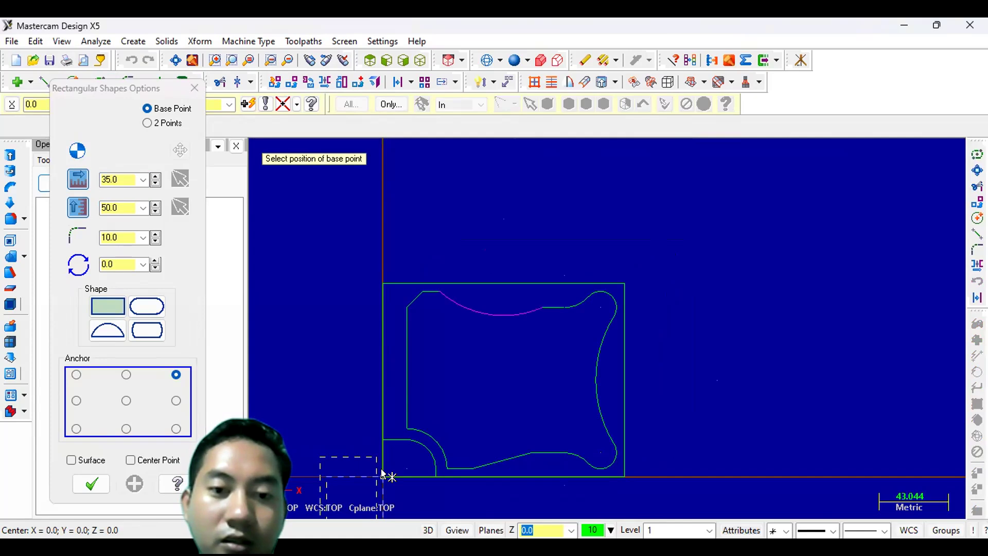
pyautogui.click(382, 476)
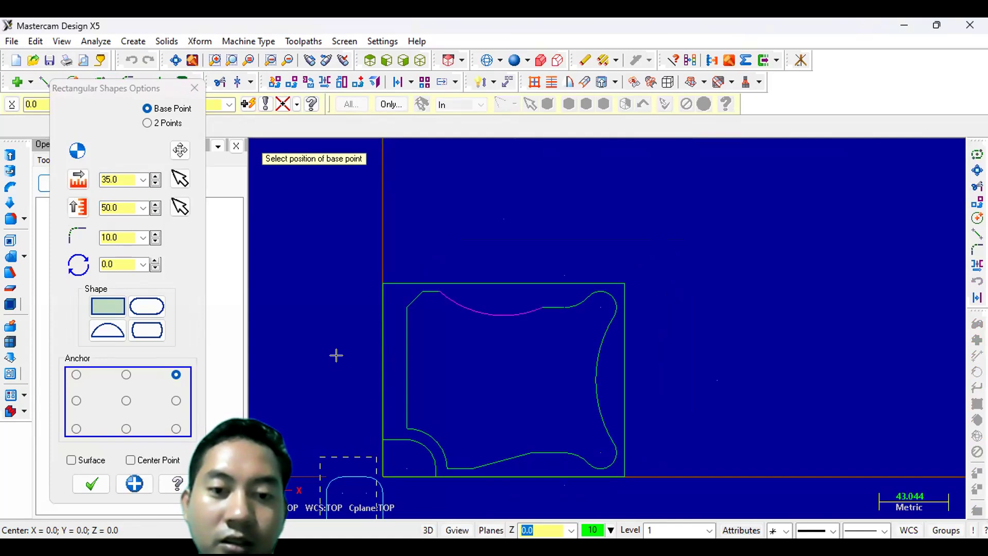
pyautogui.click(96, 476)
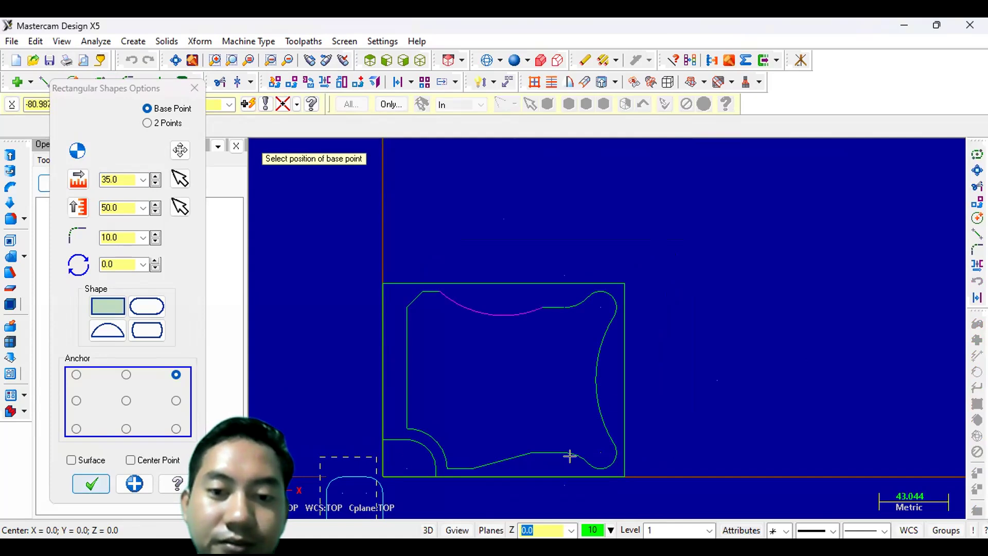
pyautogui.scroll(-2, 570, 456)
pyautogui.scroll(-2, 105, 51)
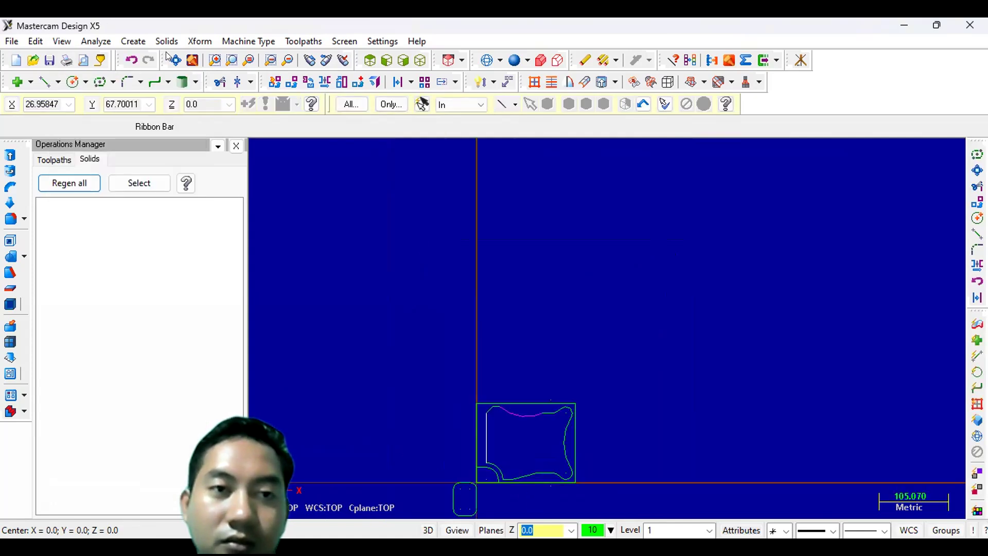
pyautogui.click(176, 60)
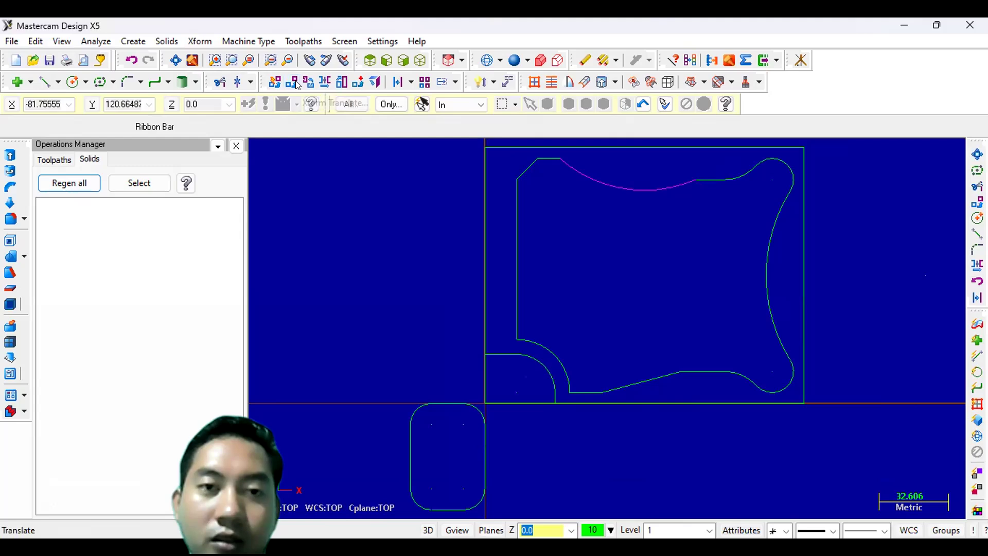
pyautogui.click(297, 83)
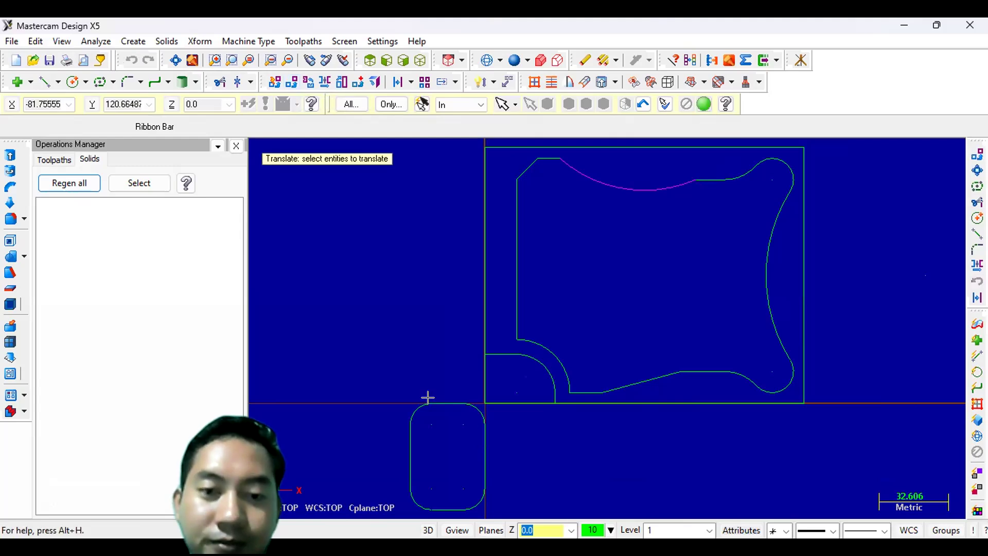
pyautogui.click(483, 430)
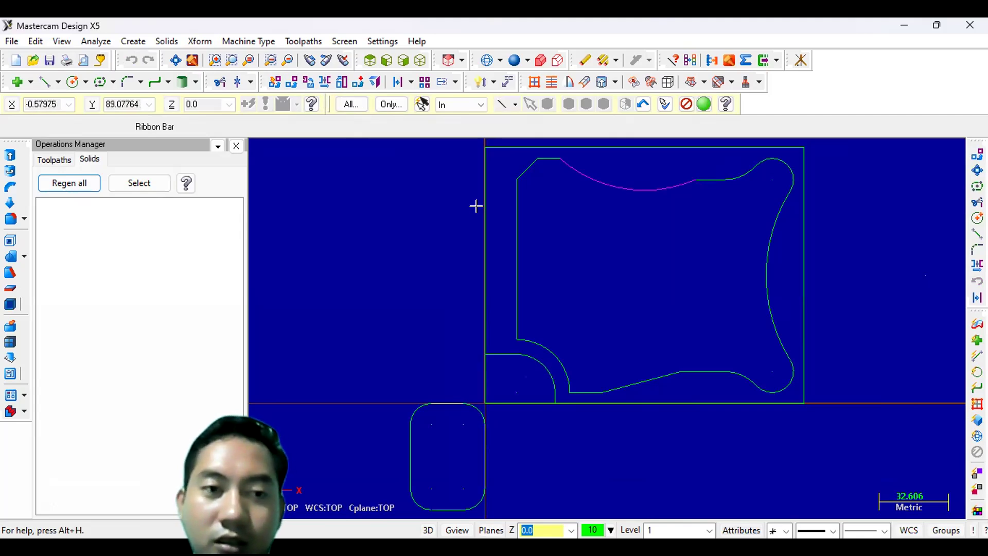
pyautogui.press('Return')
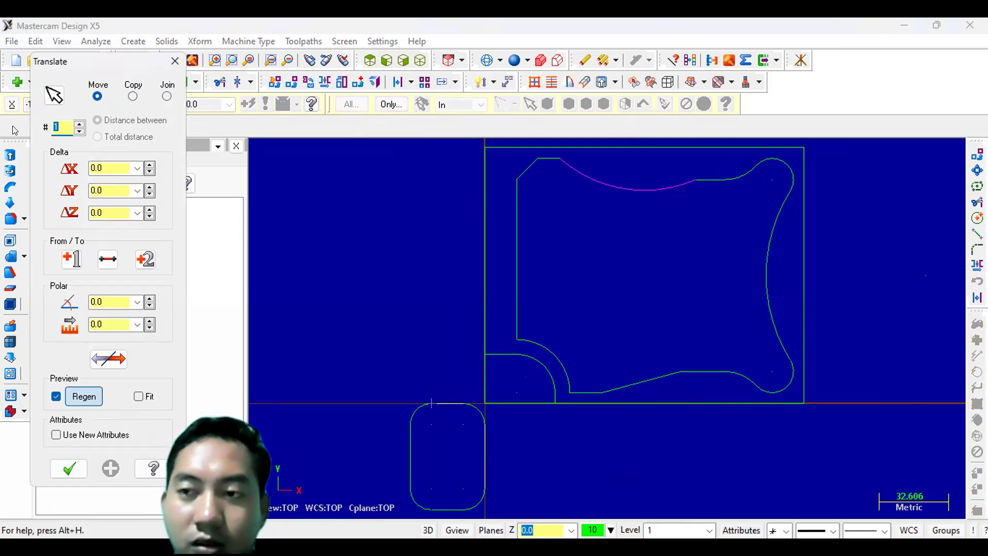
pyautogui.click(113, 167)
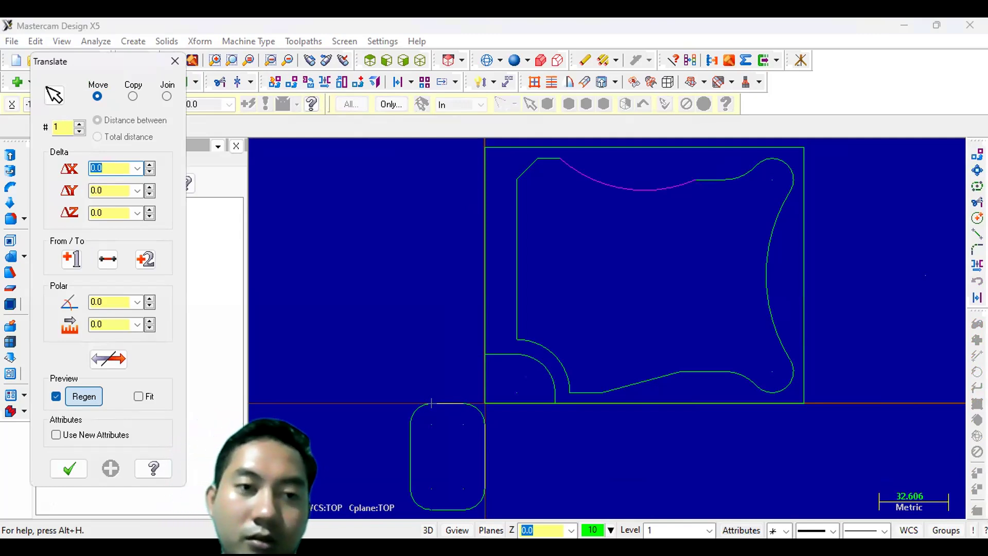
pyautogui.write('95')
pyautogui.press('Return')
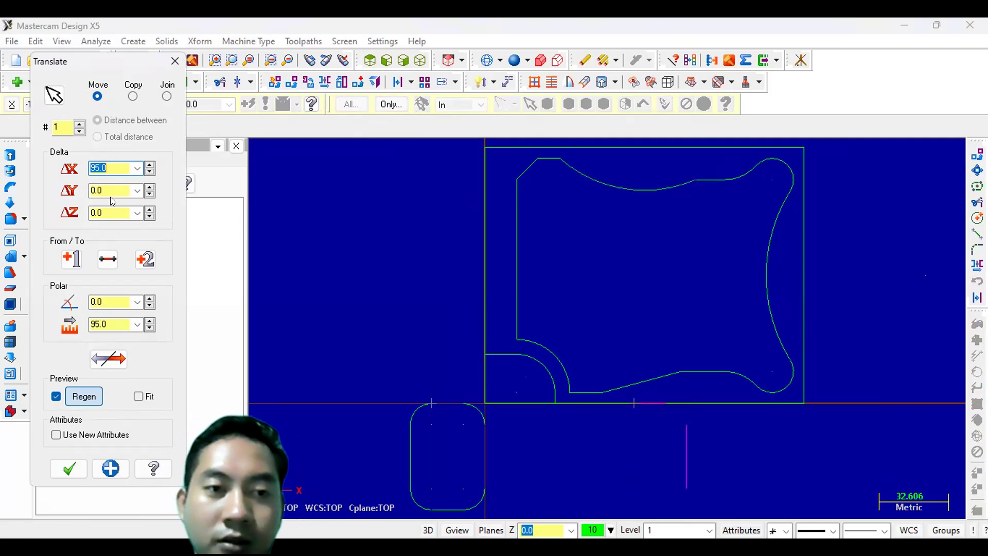
pyautogui.click(111, 188)
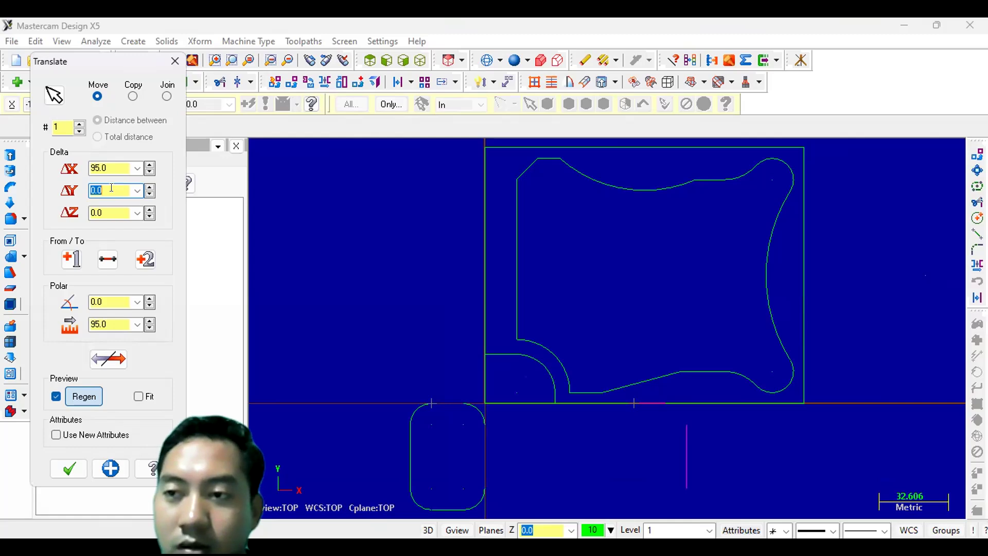
pyautogui.write('90')
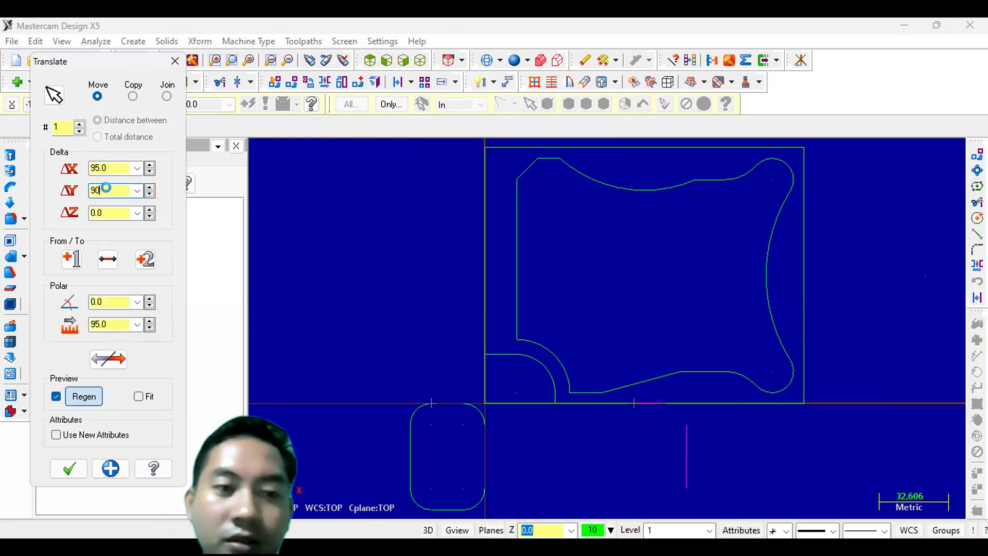
pyautogui.press('Return')
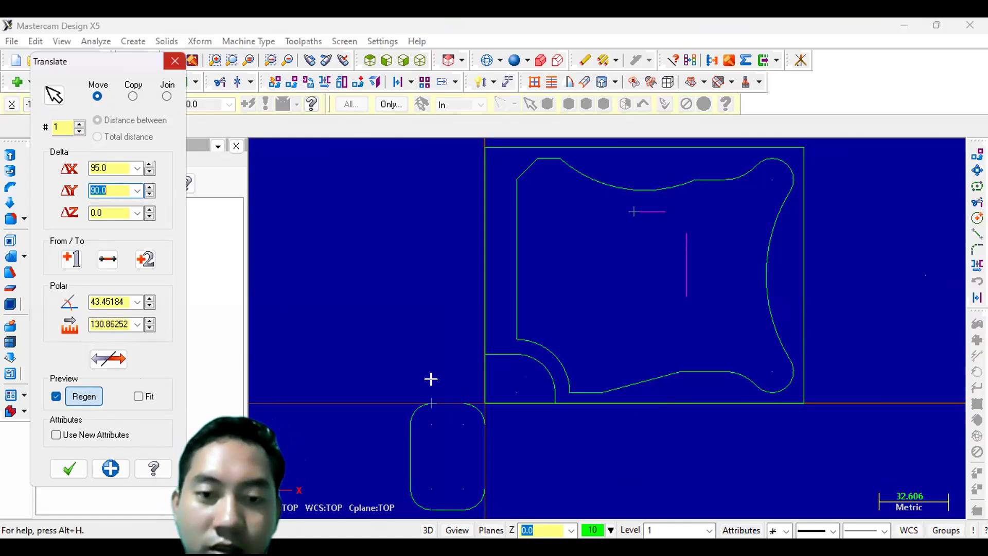
pyautogui.press('Escape')
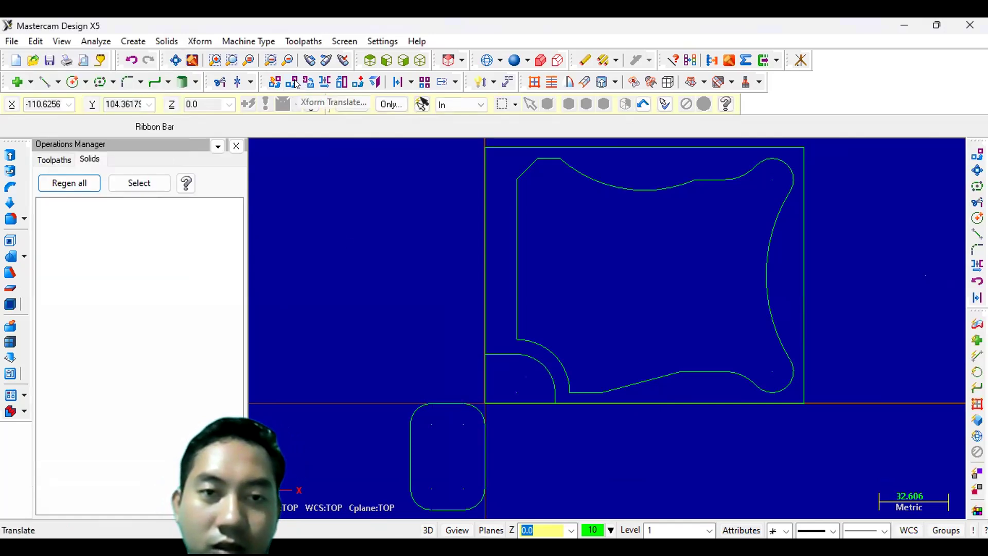
# - Move the rounded rectangle with Translate by 60 mm in X and 90 mm in Y
pyautogui.click(296, 84)
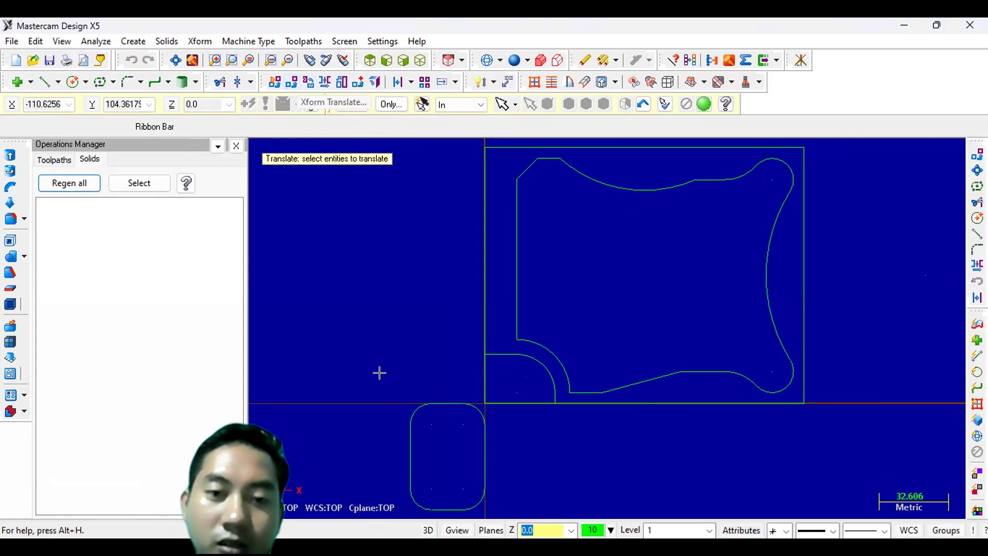
pyautogui.moveTo(393, 391); pyautogui.dragTo(488, 507)
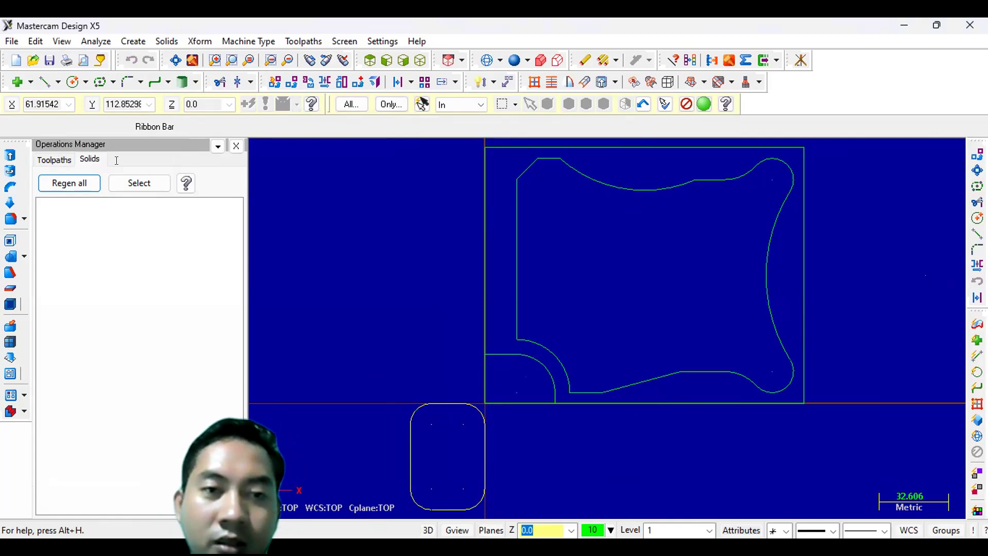
pyautogui.press('Return')
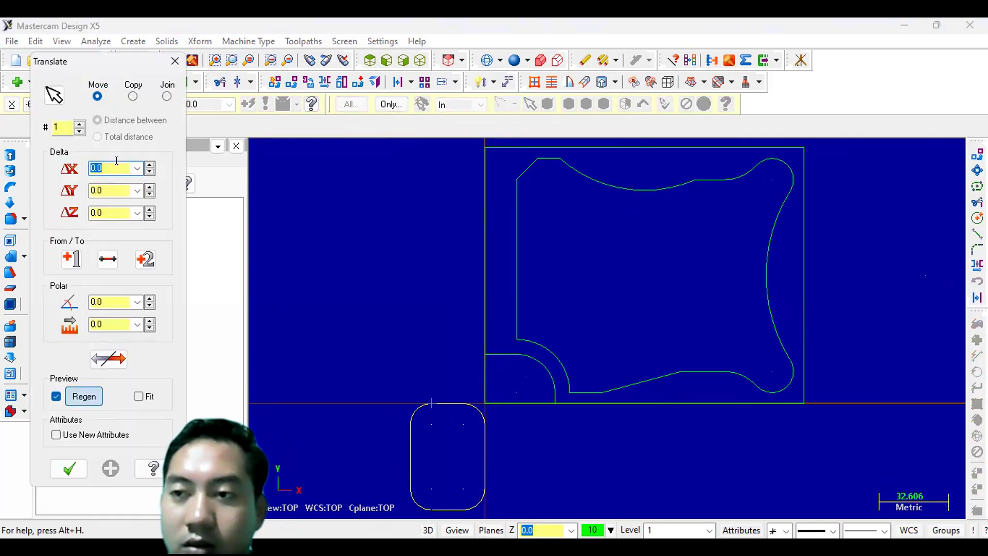
pyautogui.write('95')
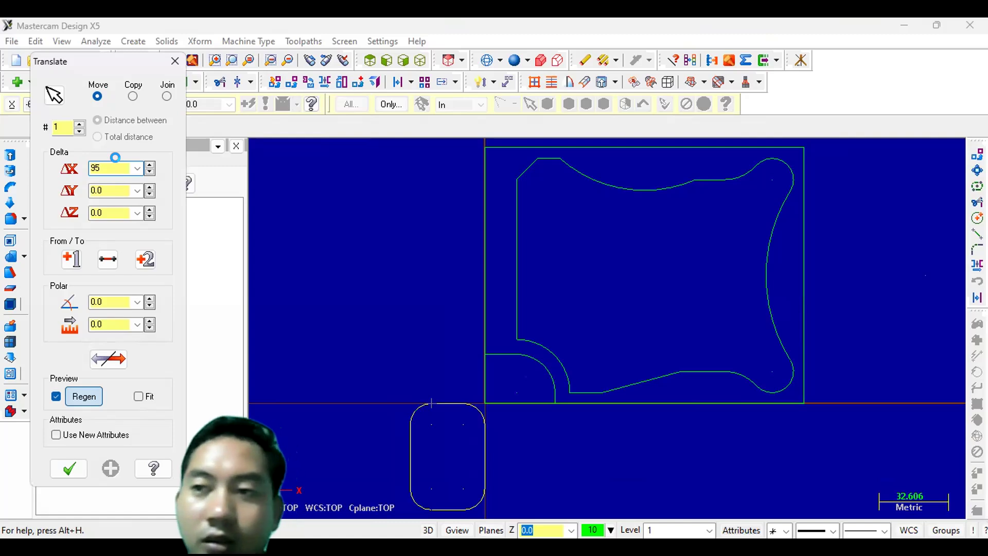
pyautogui.press('Return')
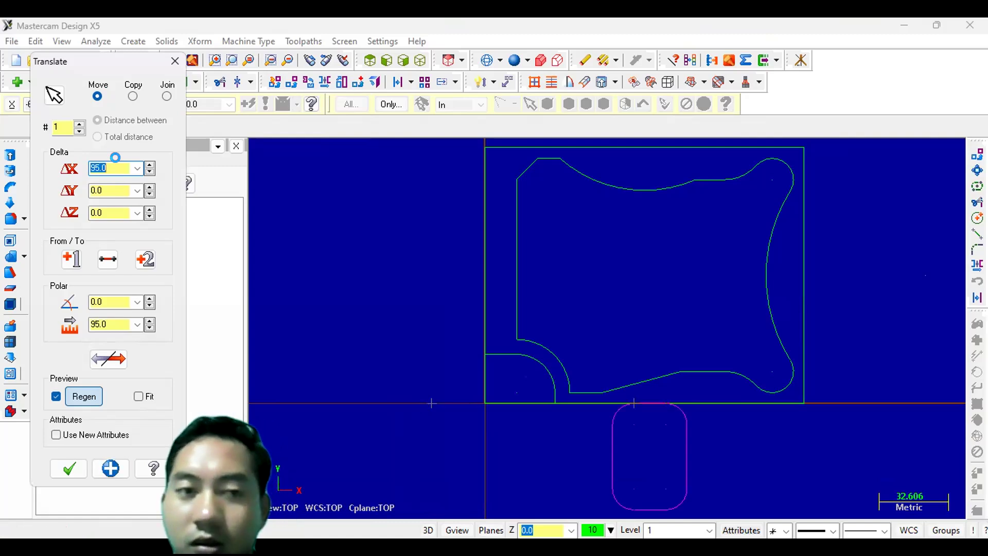
pyautogui.click(112, 190)
pyautogui.write('90')
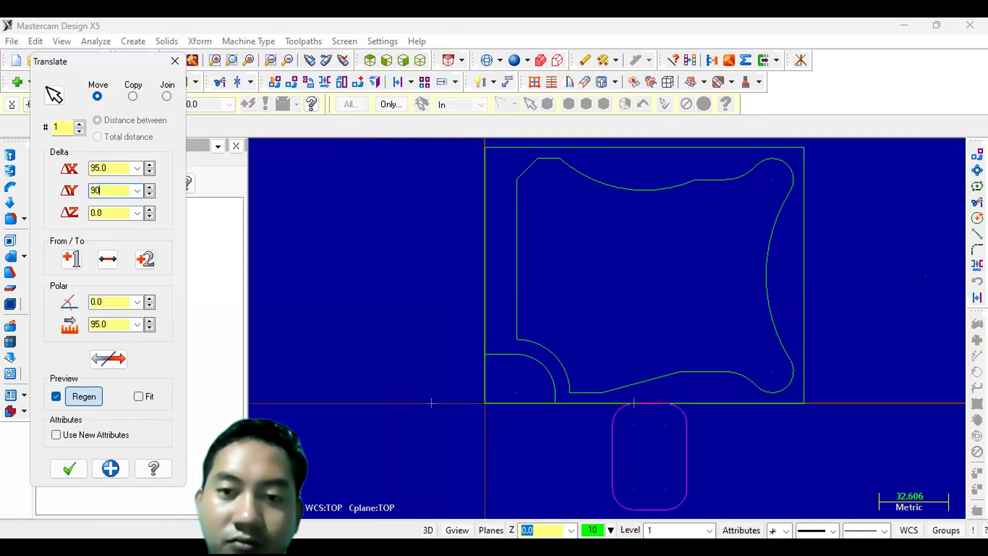
pyautogui.press('Return')
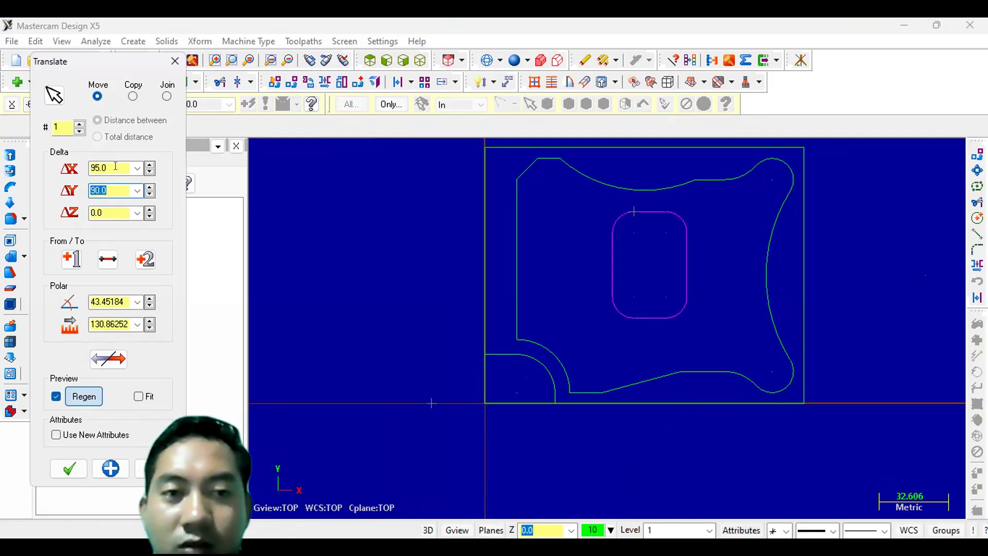
pyautogui.click(116, 166)
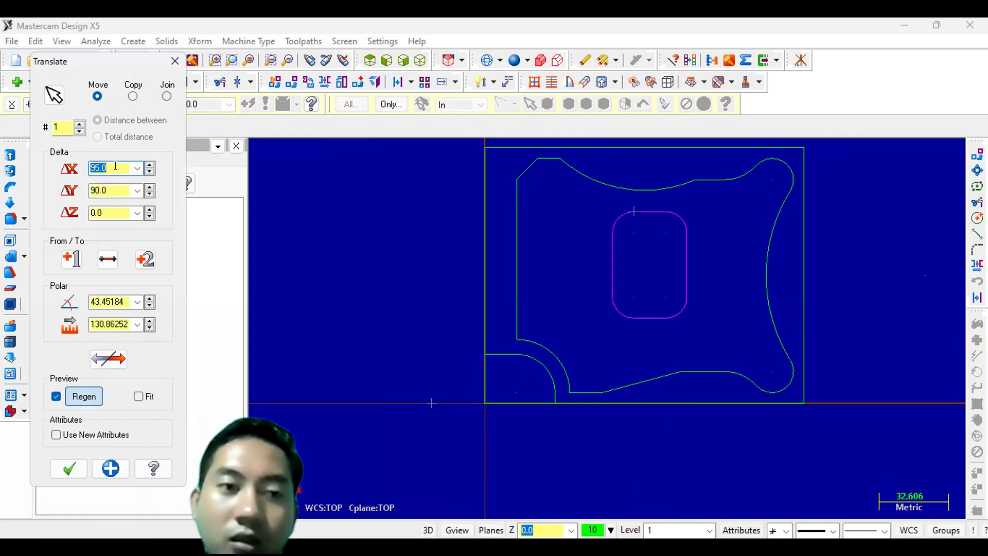
pyautogui.write('55')
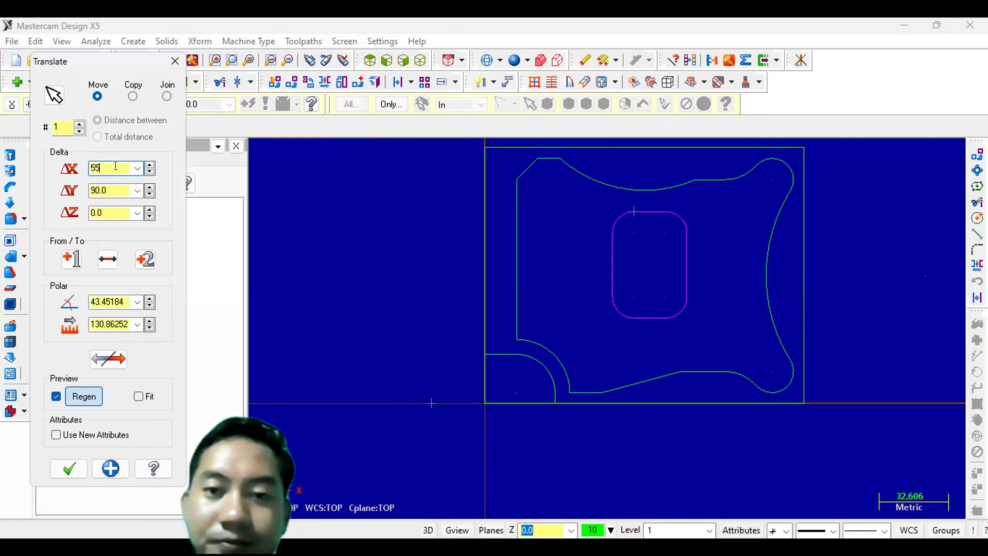
pyautogui.press('Return')
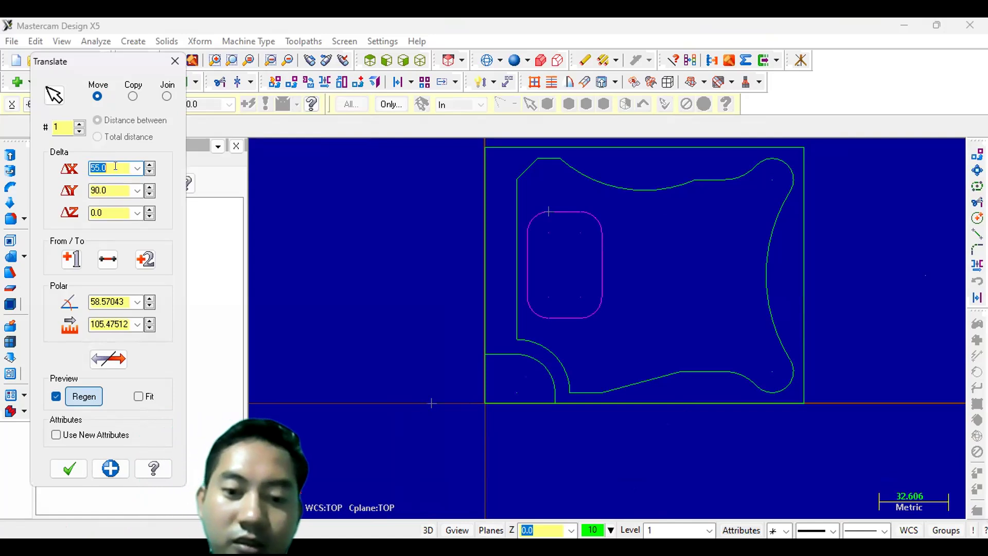
pyautogui.write('60')
pyautogui.press('Return')
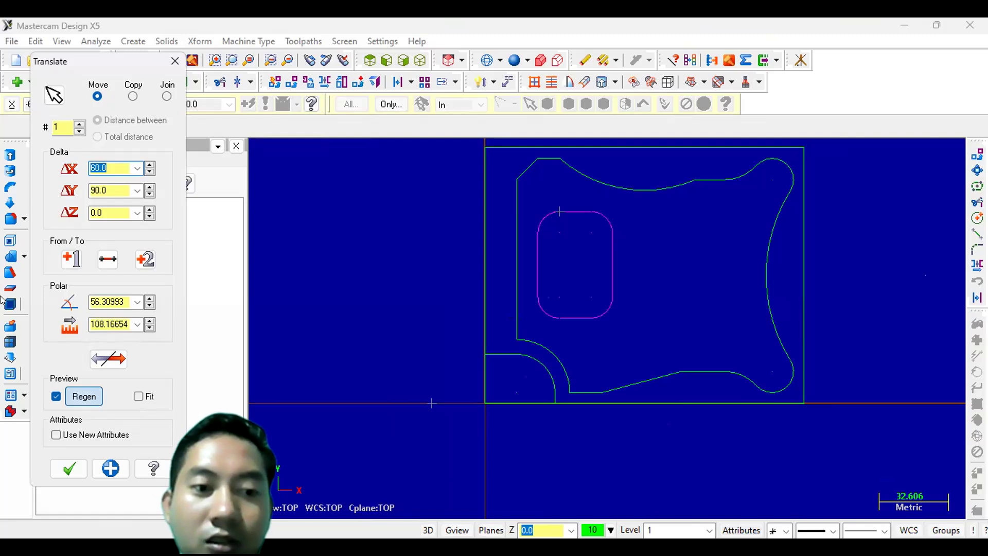
pyautogui.click(64, 471)
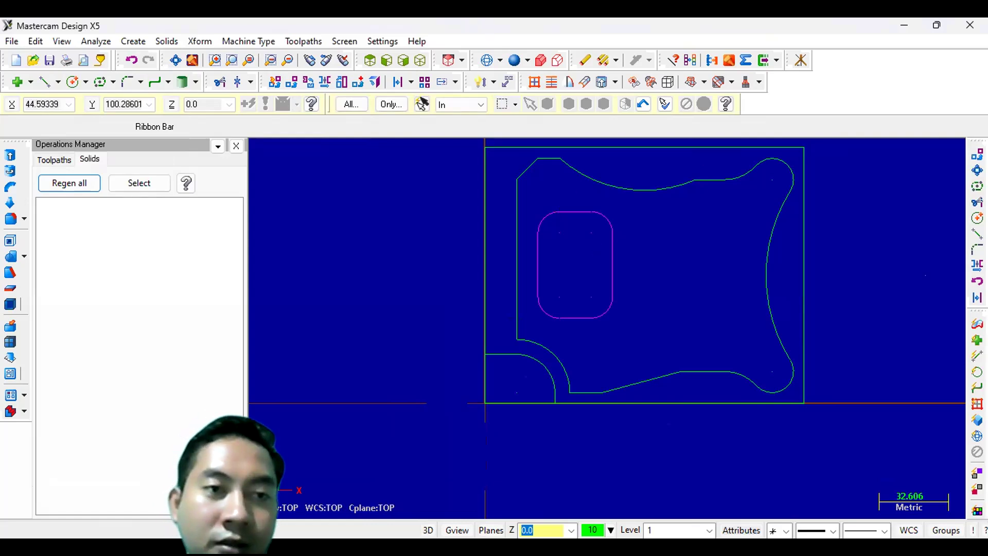
# - Draw a 6 mm diameter circle centred at the origin
pyautogui.click(70, 82)
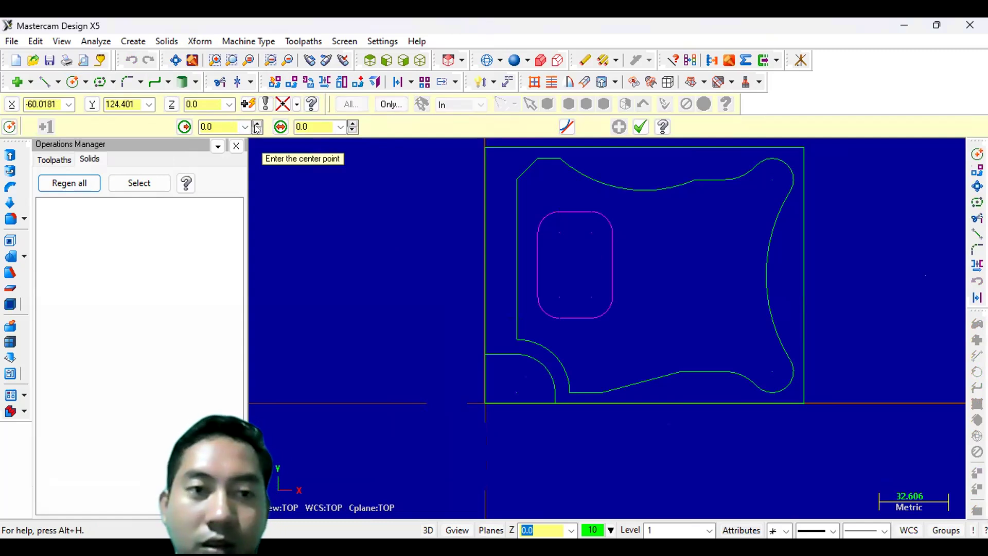
pyautogui.click(310, 126)
pyautogui.write('6')
pyautogui.press('Return')
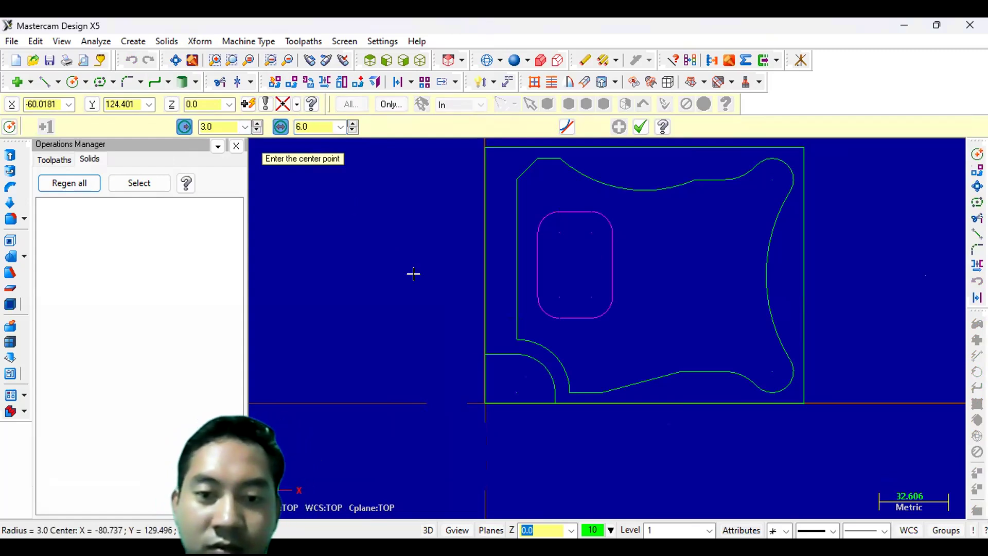
pyautogui.click(484, 402)
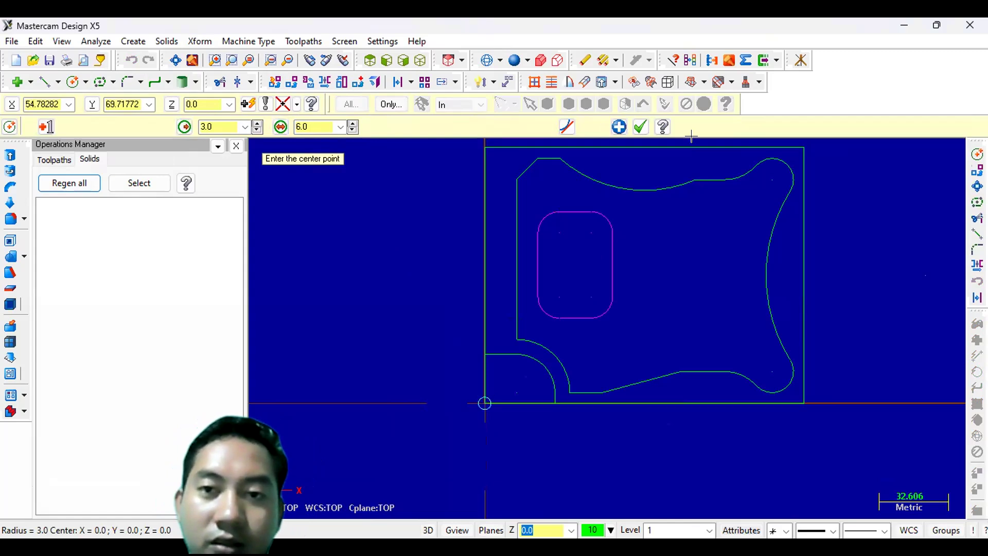
pyautogui.click(634, 129)
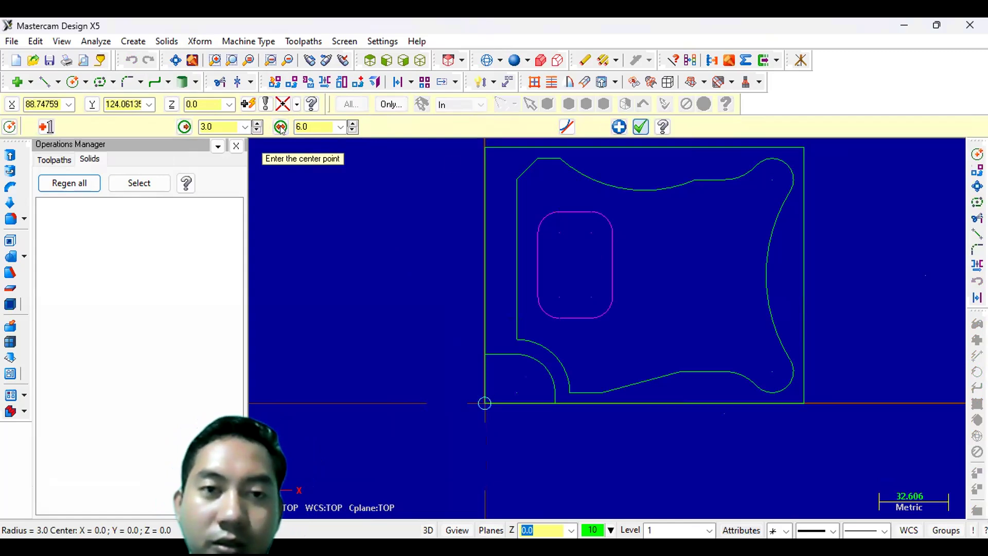
# - Move the 6 mm circle with Translate by 95 mm in X and 60 mm in Y
pyautogui.click(294, 82)
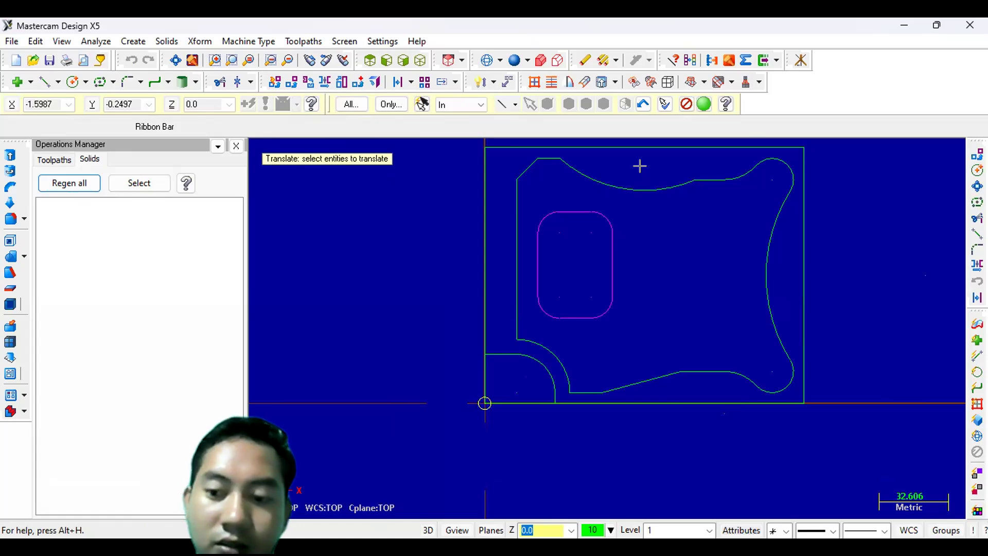
pyautogui.press('Return')
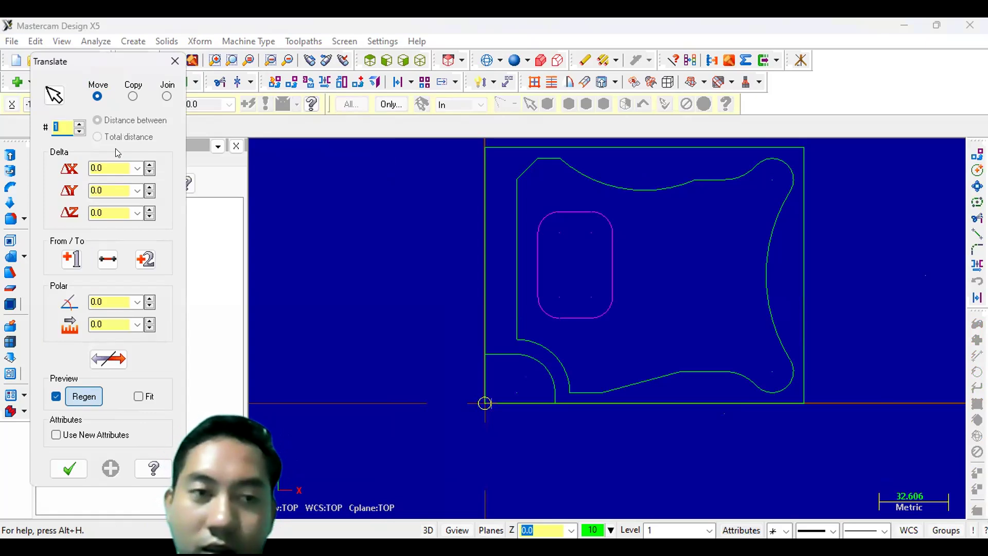
pyautogui.click(113, 168)
pyautogui.write('15')
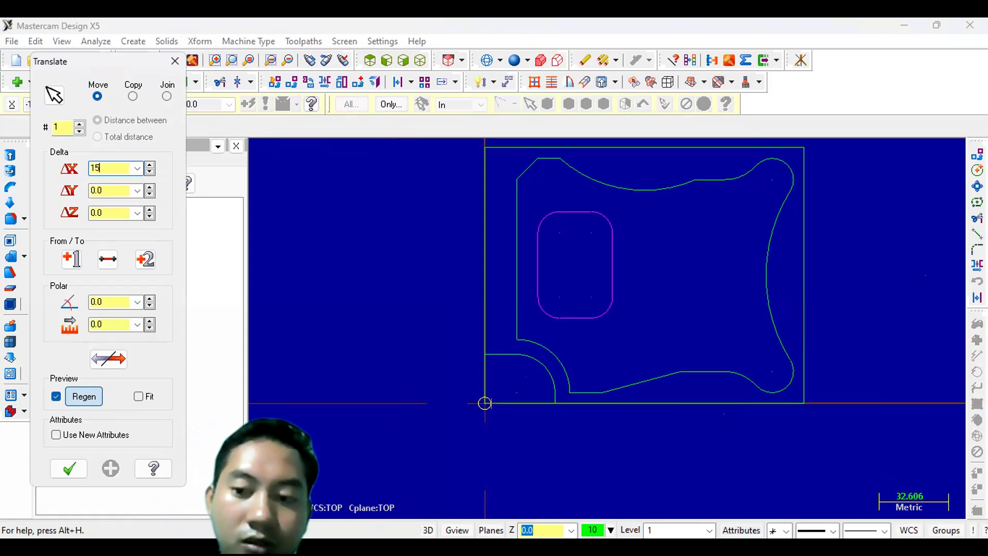
pyautogui.write('0')
pyautogui.press('Return')
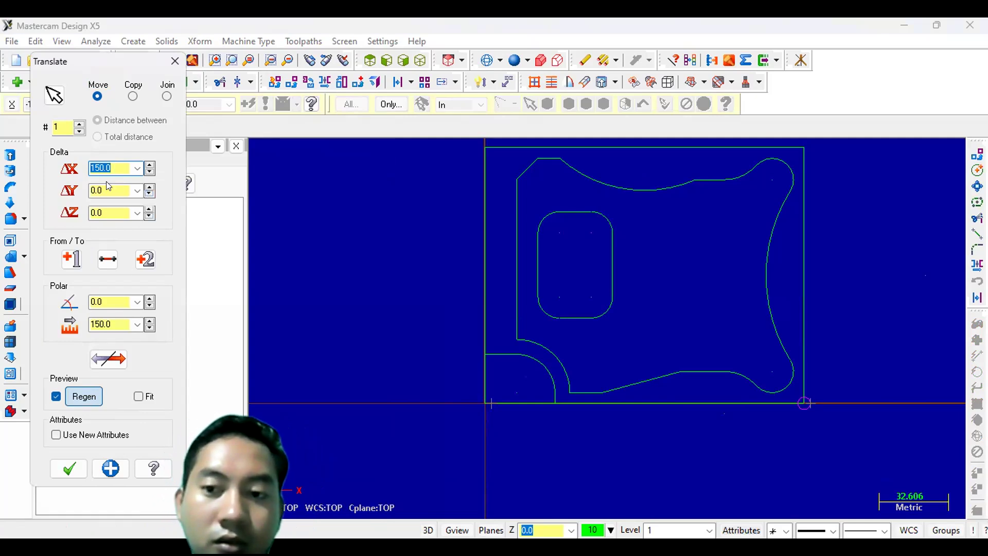
pyautogui.press('Tab')
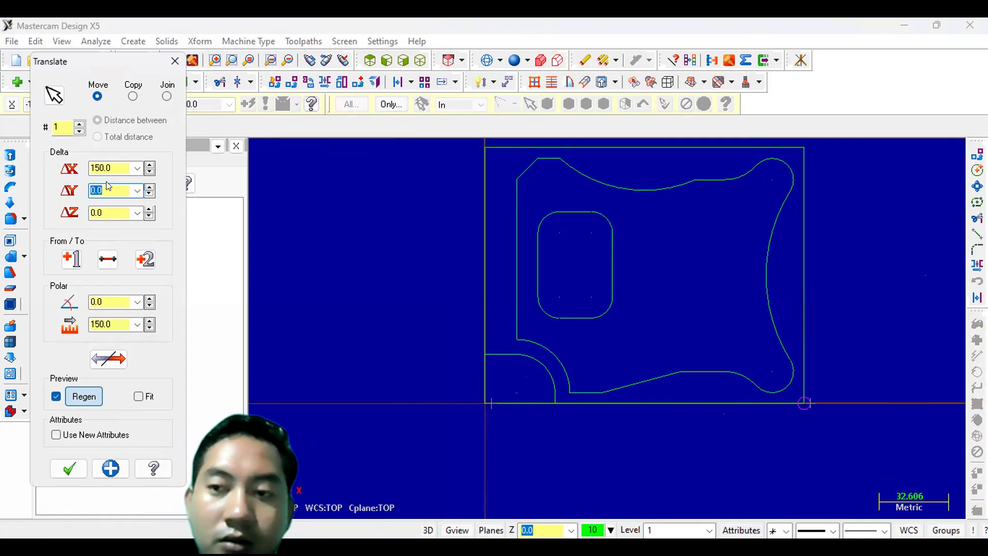
pyautogui.write('6')
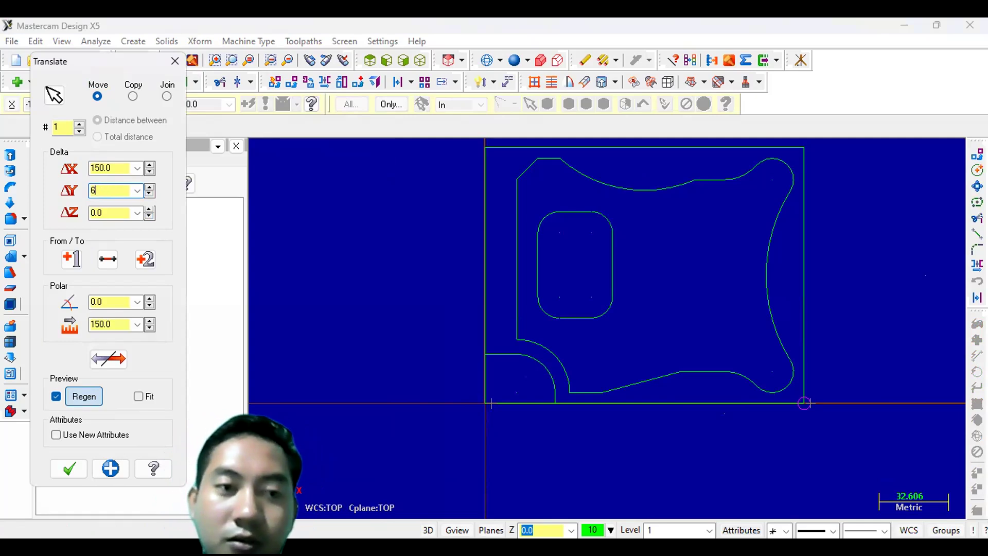
pyautogui.write('0')
pyautogui.press('Return')
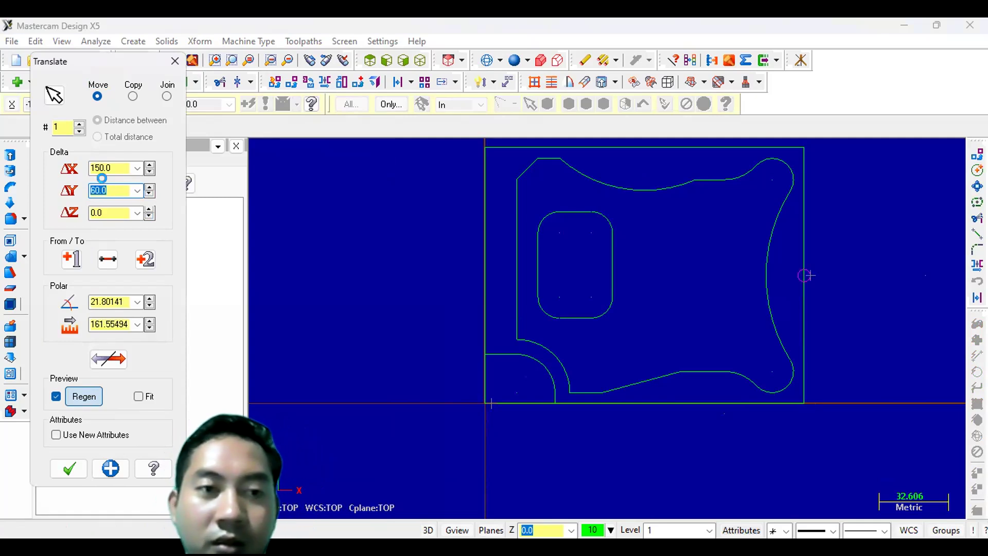
pyautogui.click(116, 166)
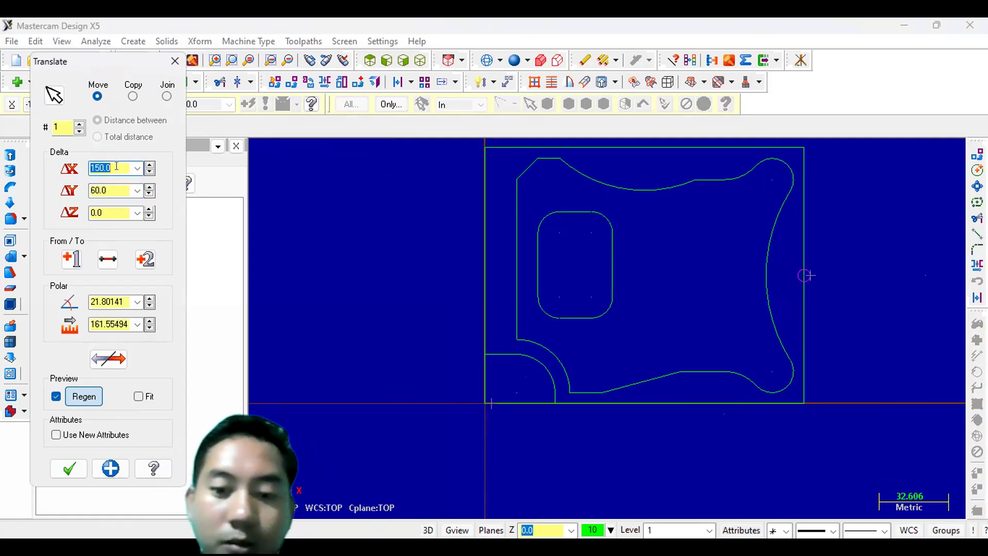
pyautogui.write('95')
pyautogui.press('Return')
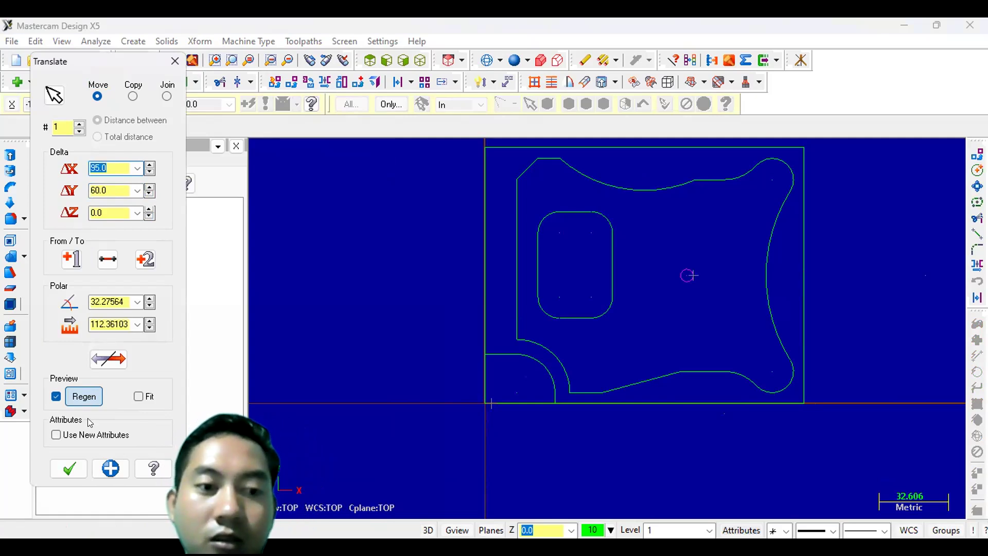
pyautogui.click(73, 466)
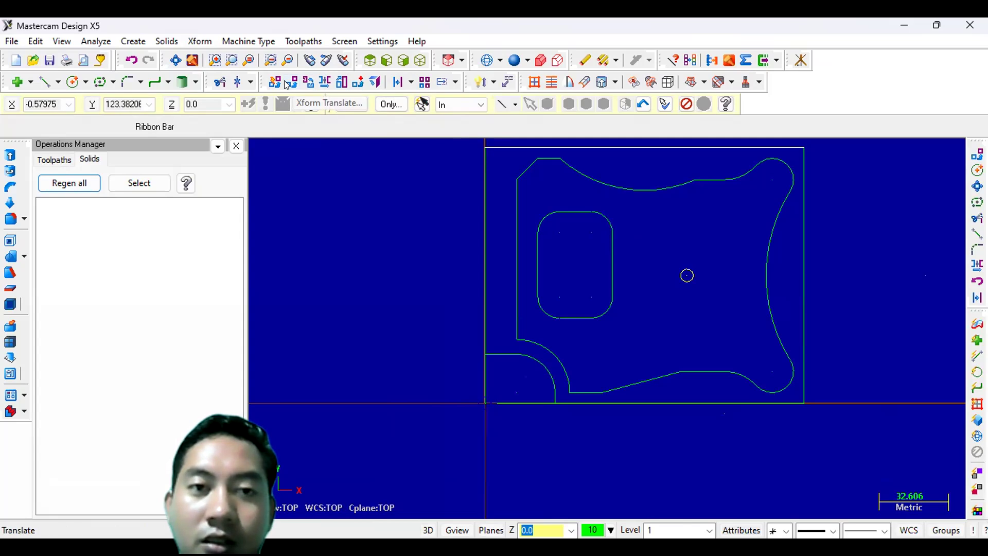
# - Copy the circle 20 mm along X with Translate
pyautogui.click(286, 85)
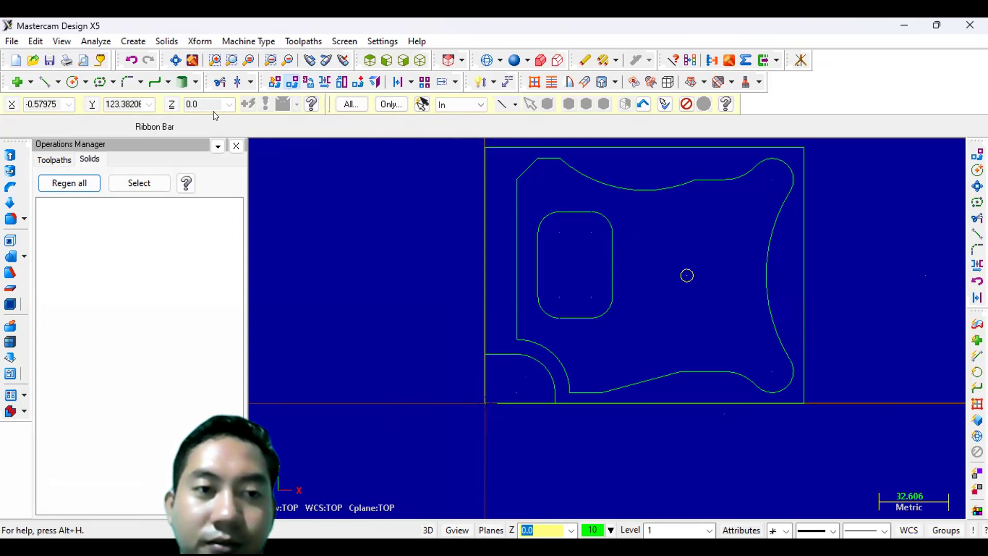
pyautogui.click(133, 96)
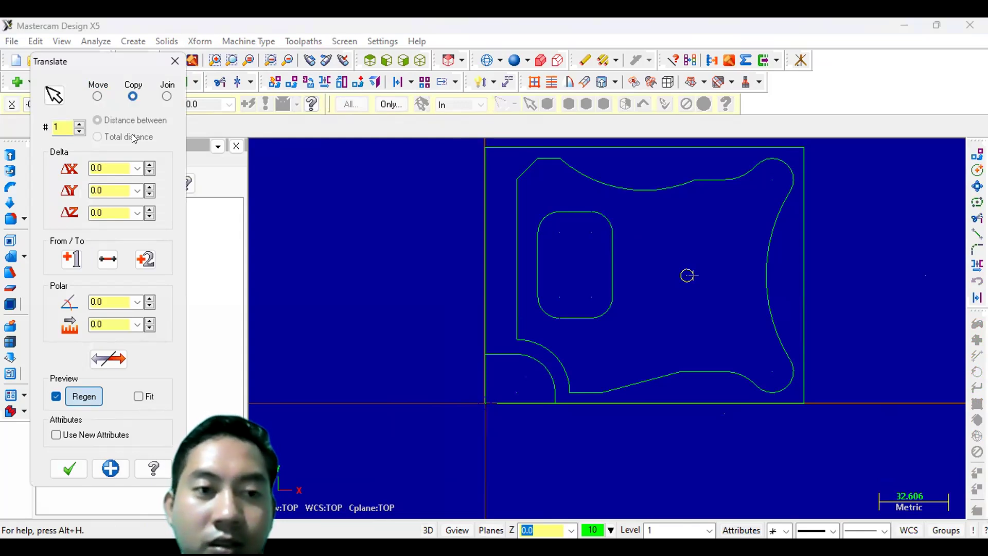
pyautogui.click(116, 163)
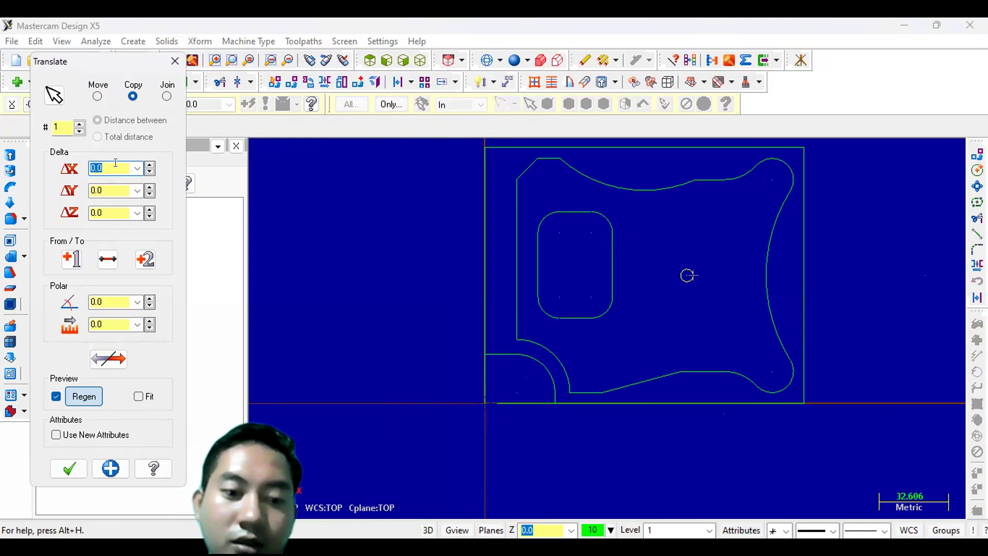
pyautogui.write('20')
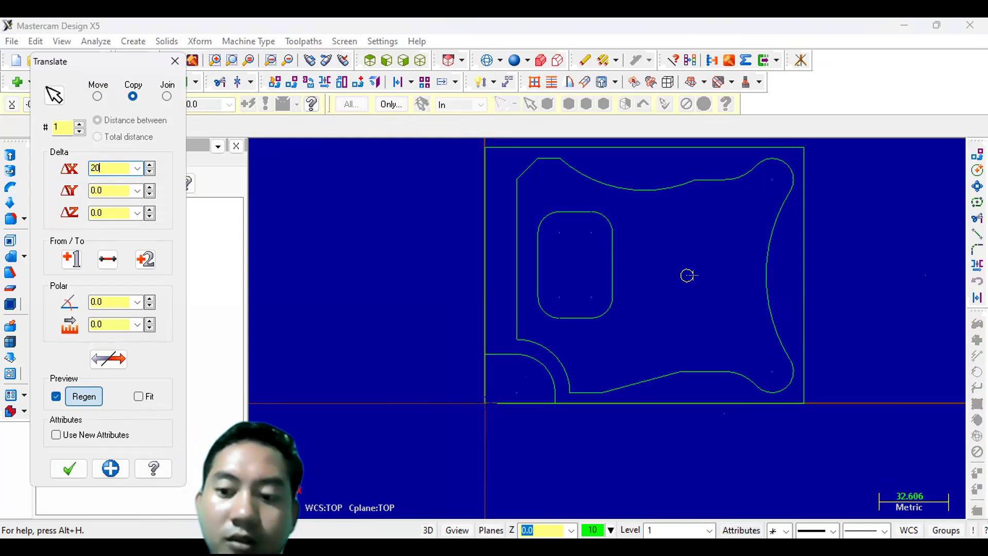
pyautogui.press('Return')
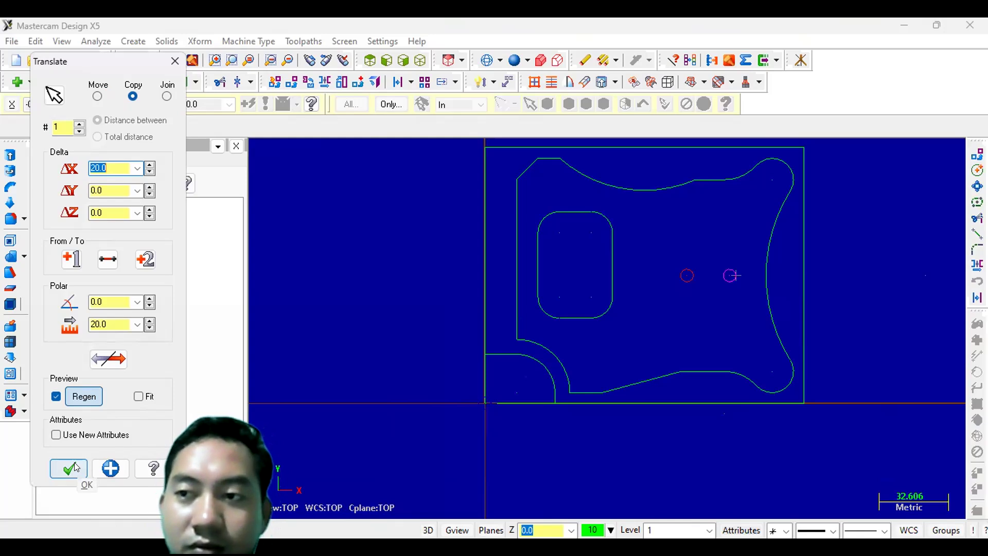
pyautogui.click(70, 467)
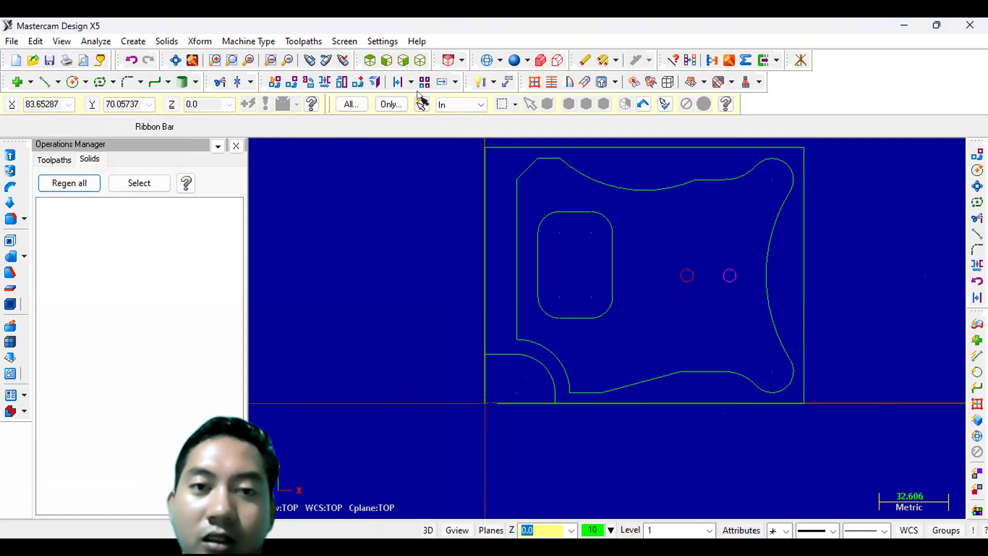
pyautogui.click(684, 283)
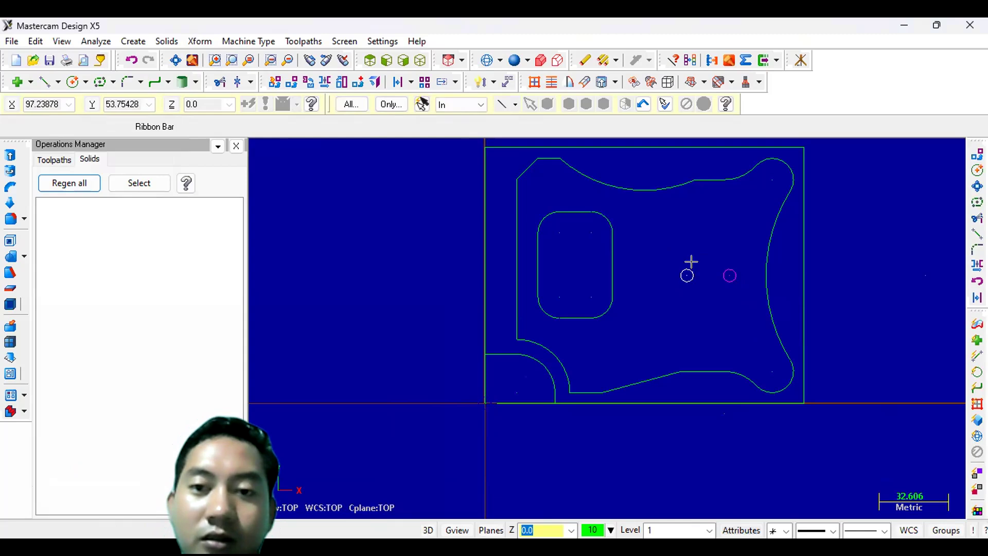
pyautogui.press('Escape')
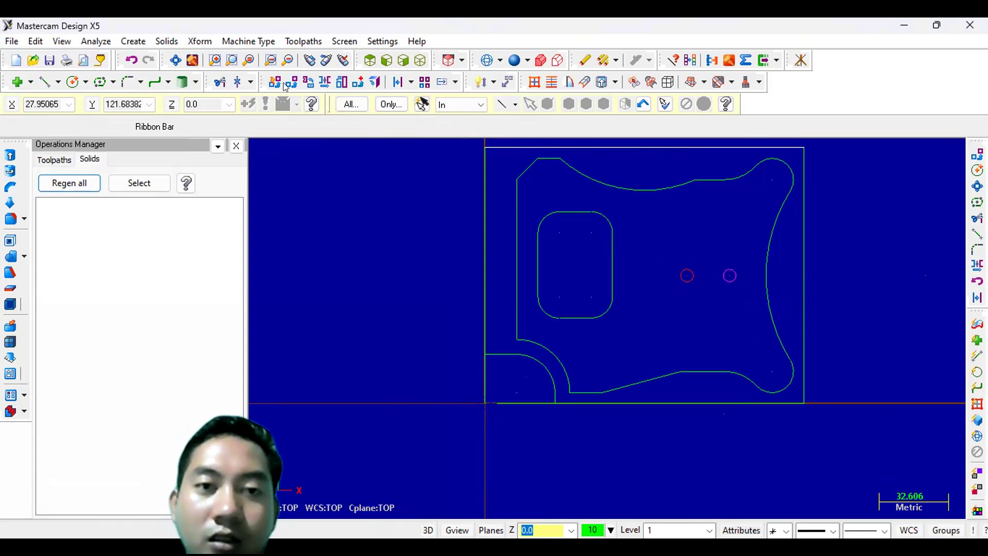
pyautogui.click(285, 85)
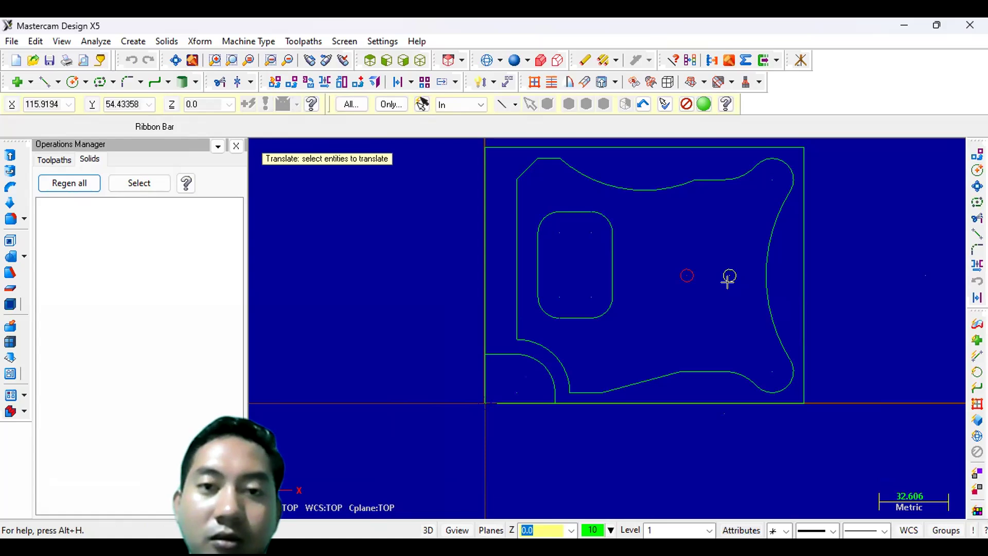
pyautogui.press('Return')
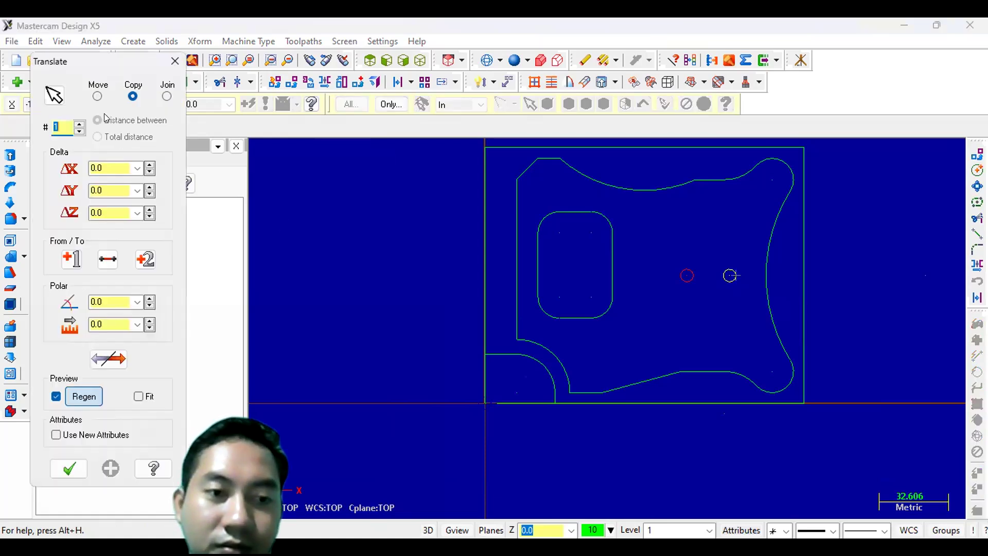
pyautogui.click(172, 68)
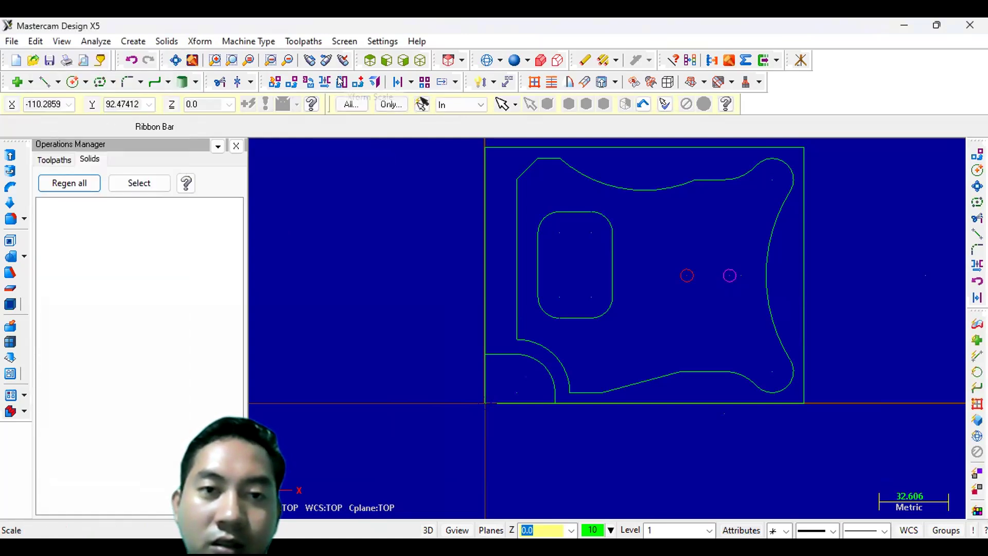
# - Rotate-copy the right 6 mm circle about the left circle's centre at 45°, making 7 copies to form a circular hole pattern
pyautogui.click(309, 83)
pyautogui.click(730, 263)
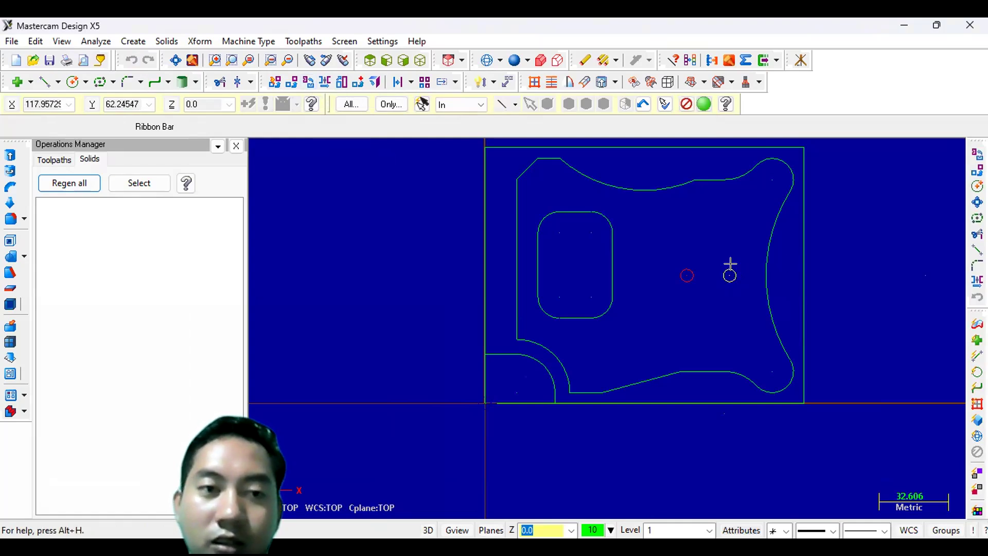
pyautogui.press('Return')
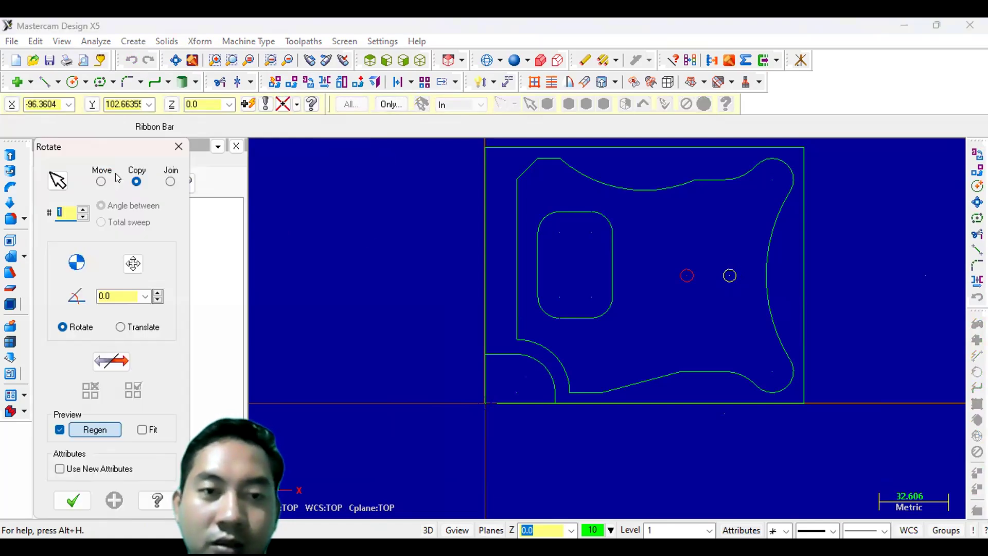
pyautogui.click(133, 264)
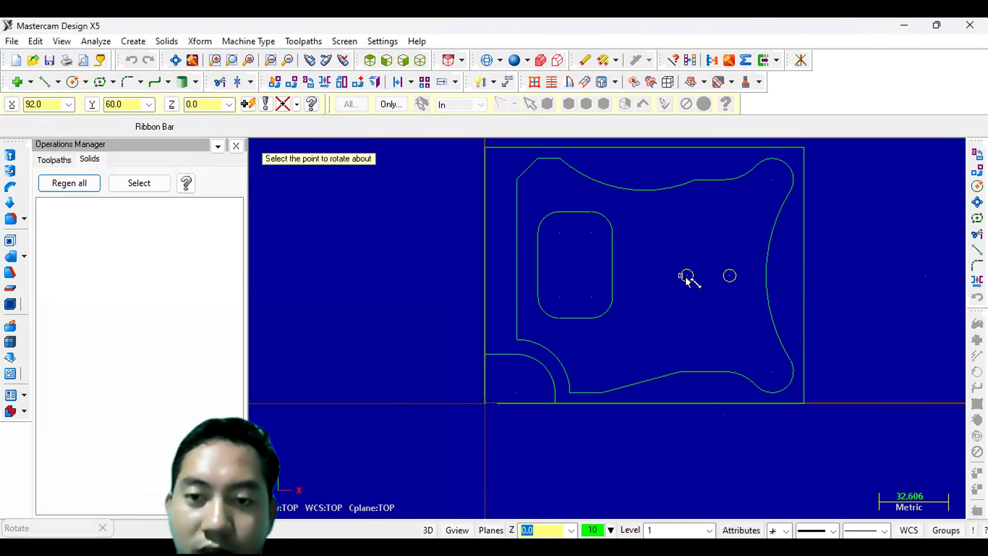
pyautogui.scroll(-5, 689, 279)
pyautogui.scroll(5, 689, 271)
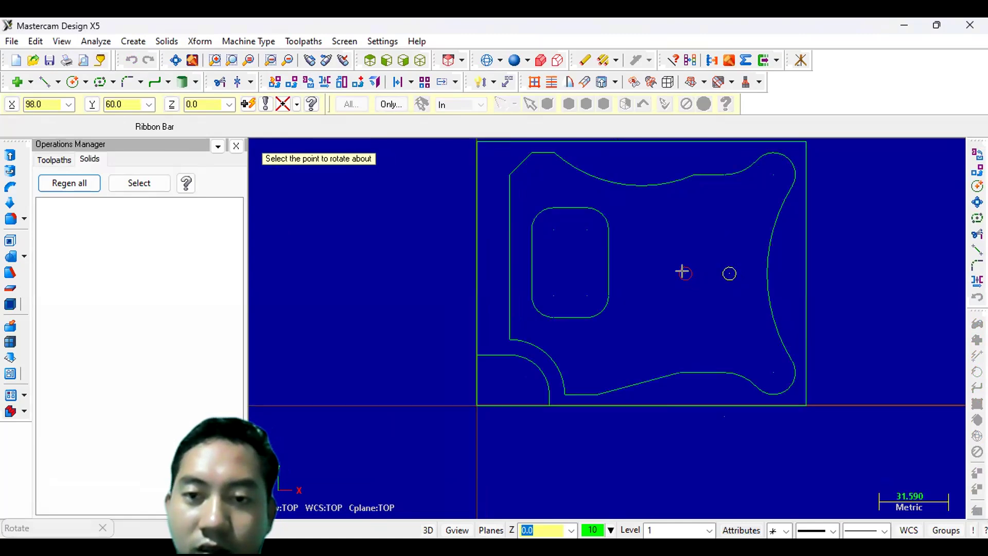
pyautogui.scroll(5, 658, 262)
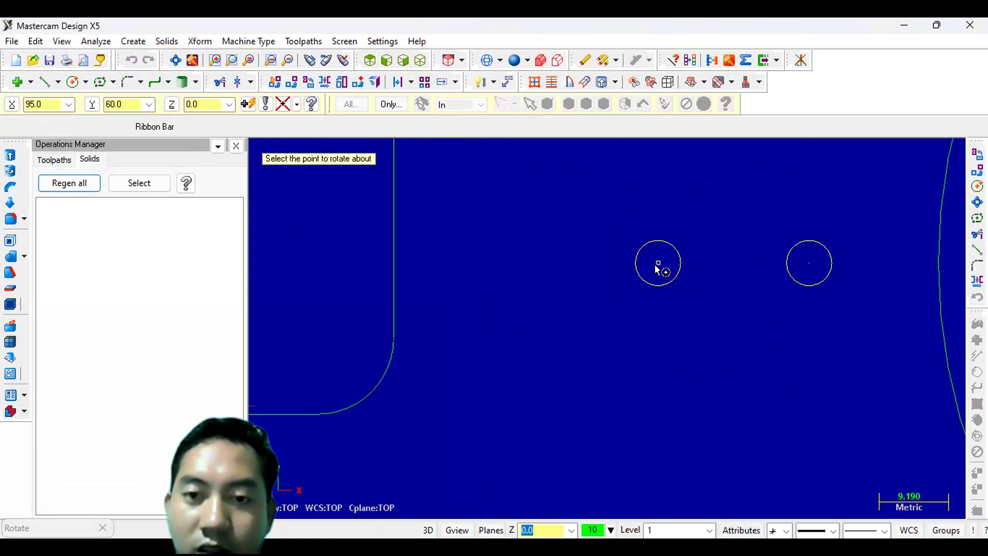
pyautogui.click(652, 261)
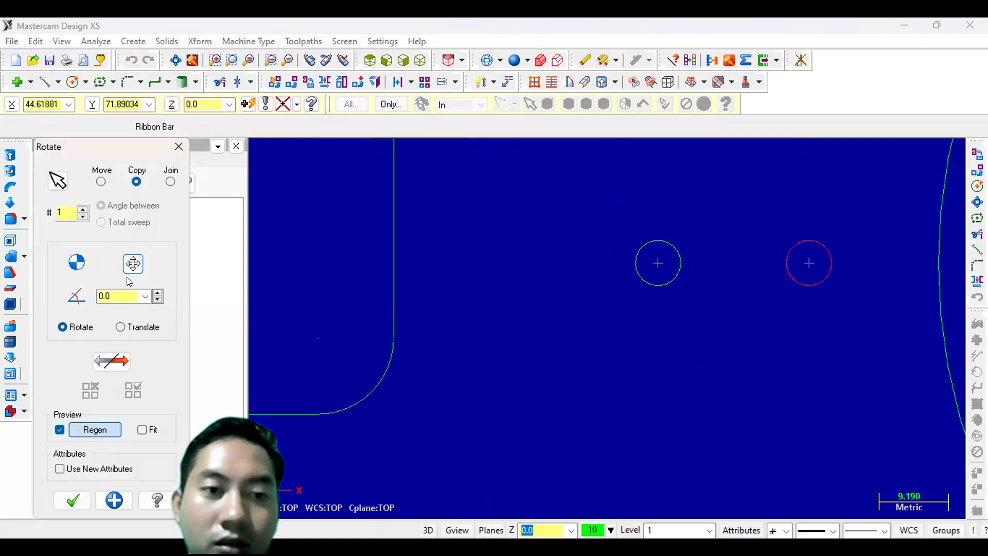
pyautogui.click(121, 292)
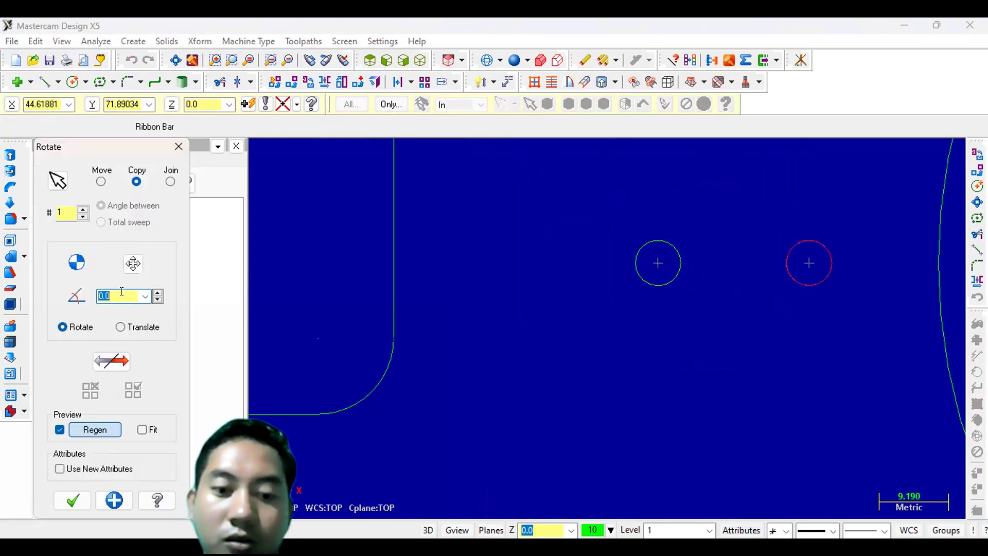
pyautogui.write('45')
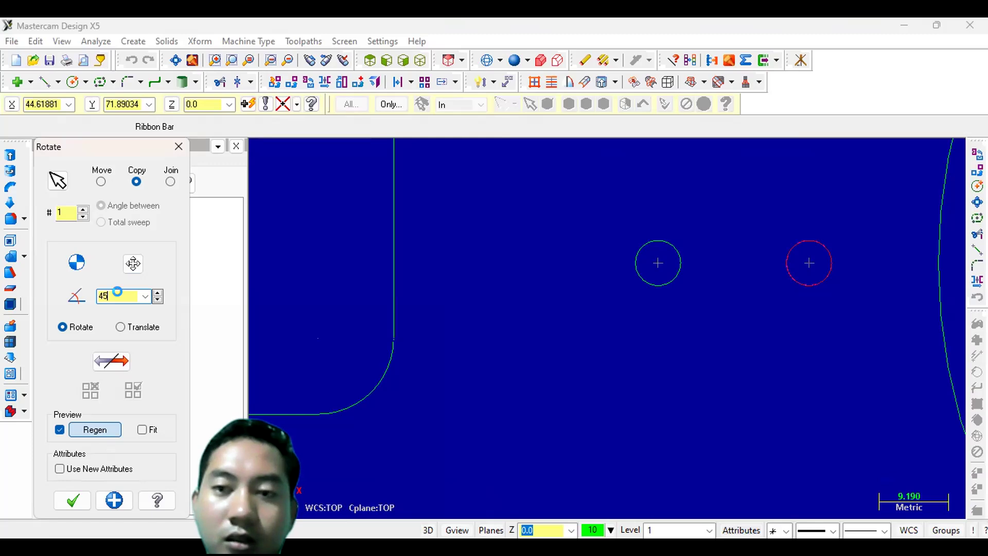
pyautogui.press('Return')
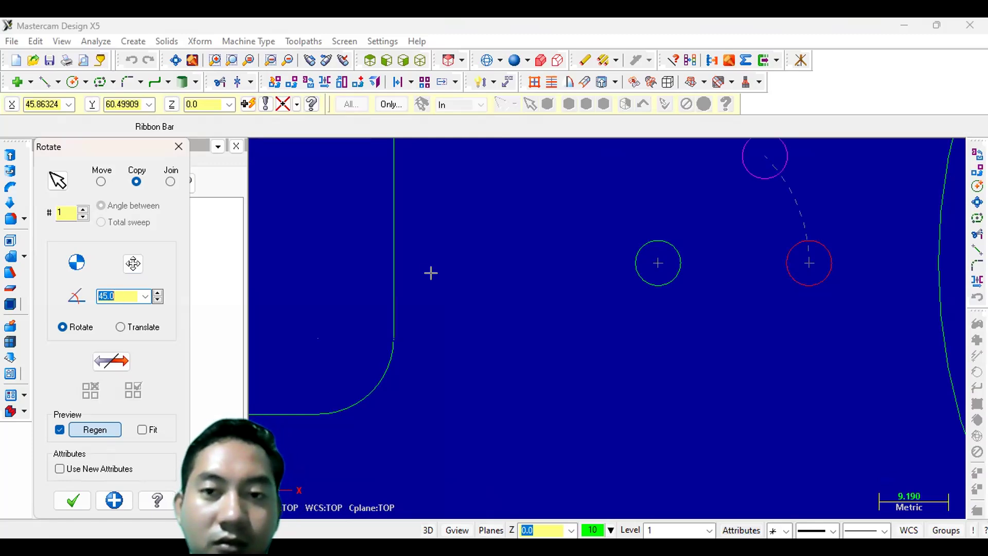
pyautogui.scroll(3, 439, 269)
pyautogui.scroll(-4, 434, 267)
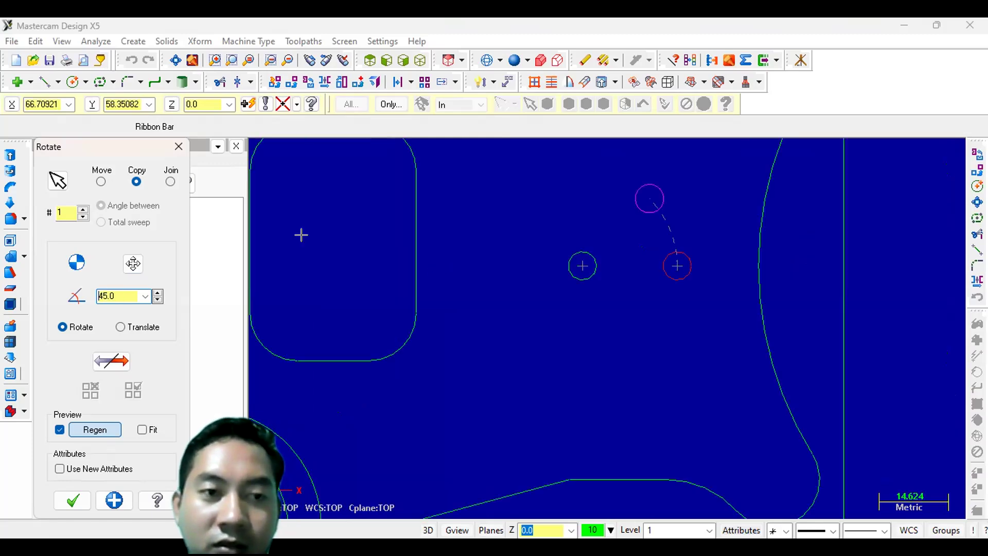
pyautogui.scroll(-1, 300, 233)
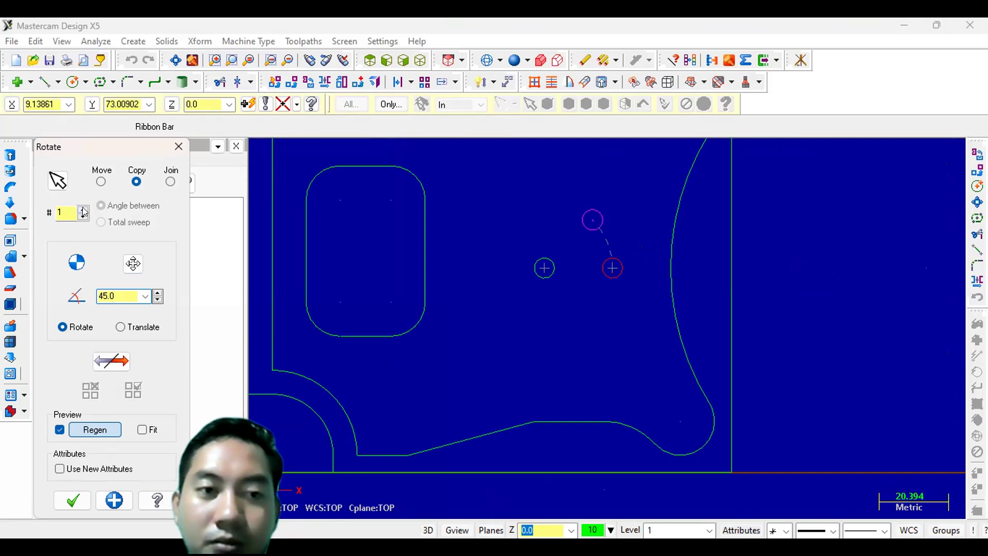
pyautogui.click(83, 209)
pyautogui.click(83, 209)
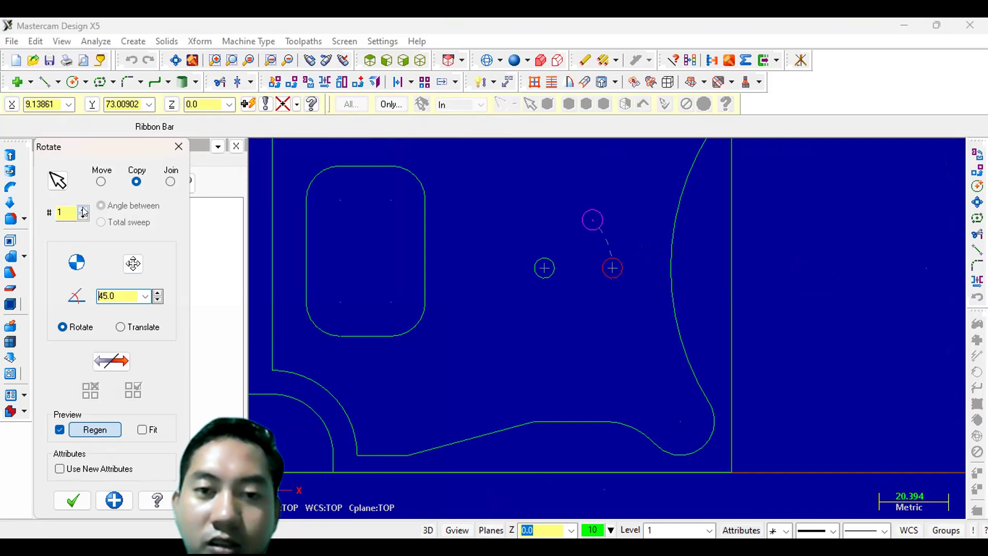
pyautogui.click(84, 209)
pyautogui.click(83, 209)
pyautogui.click(83, 209)
pyautogui.click(83, 209)
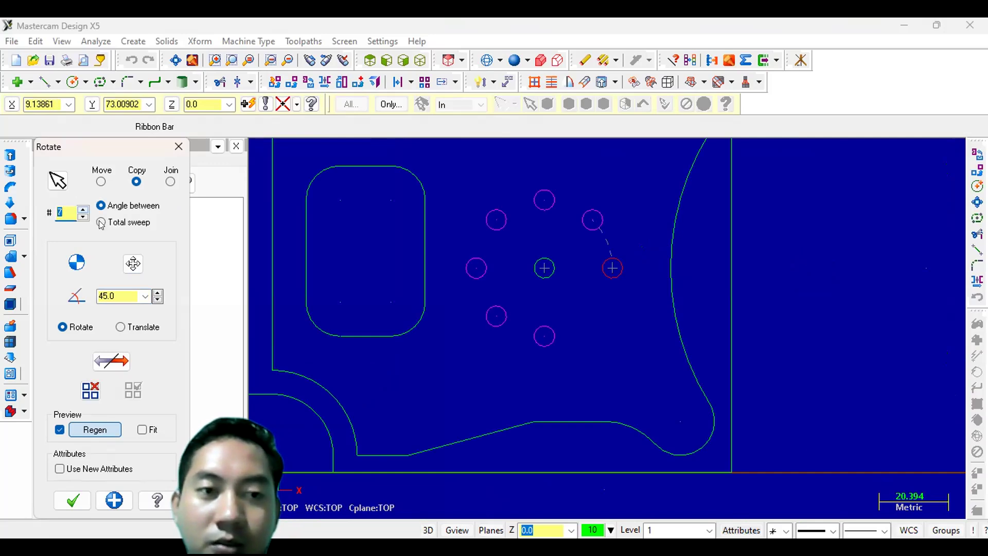
pyautogui.click(66, 498)
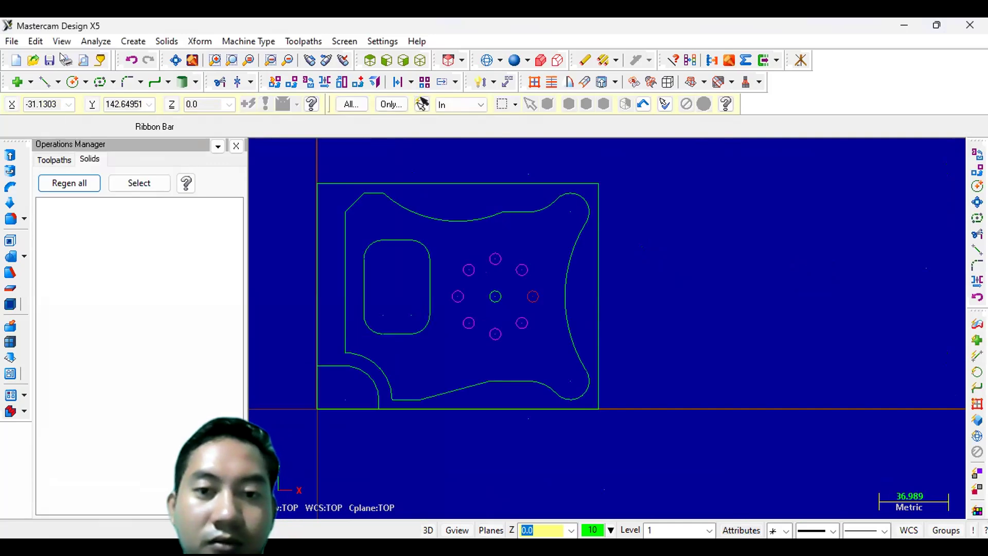
# - Switch to an isometric view and extrude the outer rectangle chain 40 mm into a solid body
pyautogui.click(171, 61)
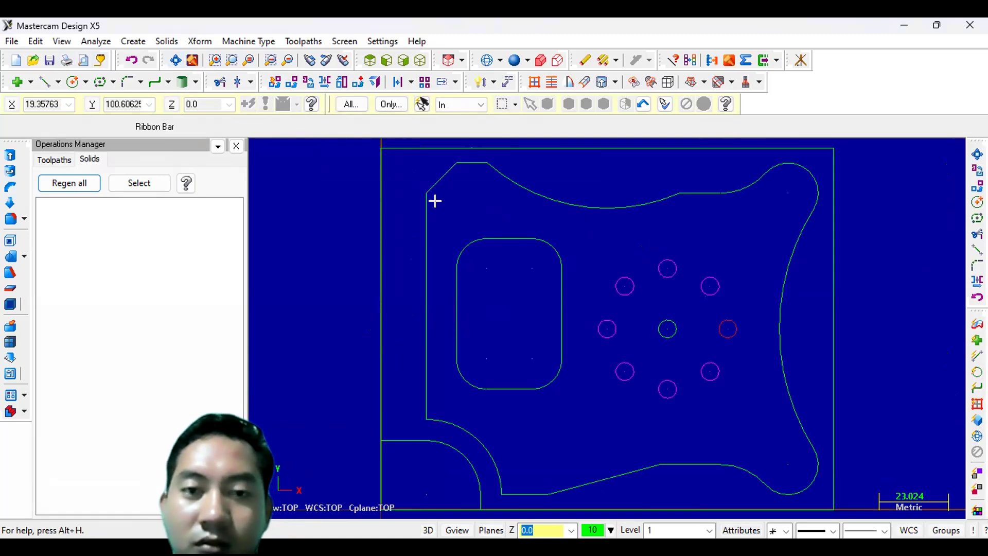
pyautogui.scroll(-3, 434, 200)
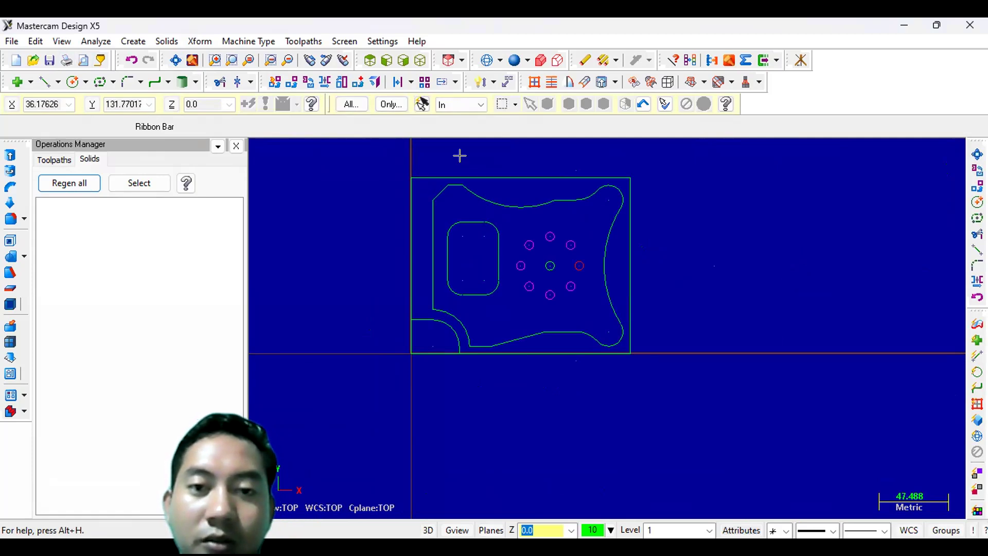
pyautogui.click(419, 61)
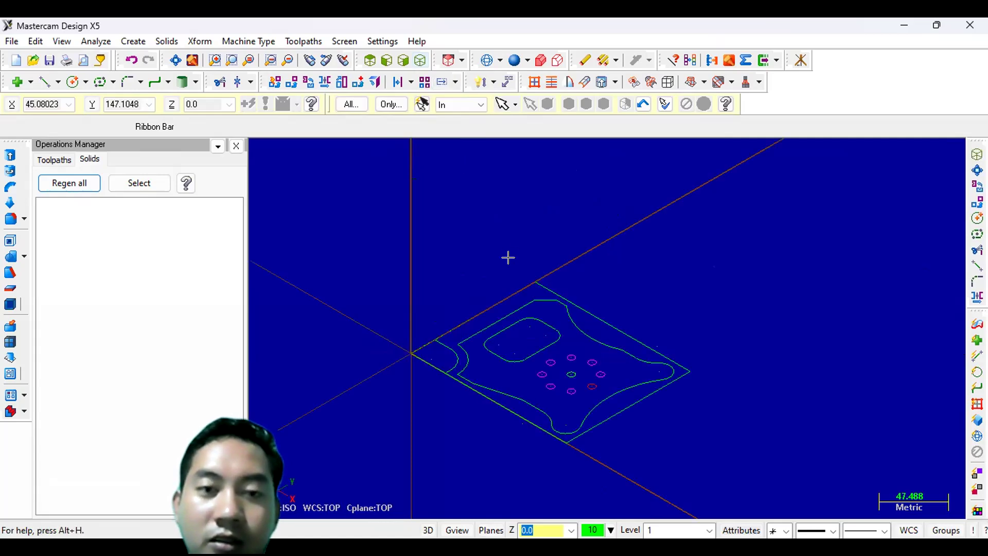
pyautogui.click(12, 157)
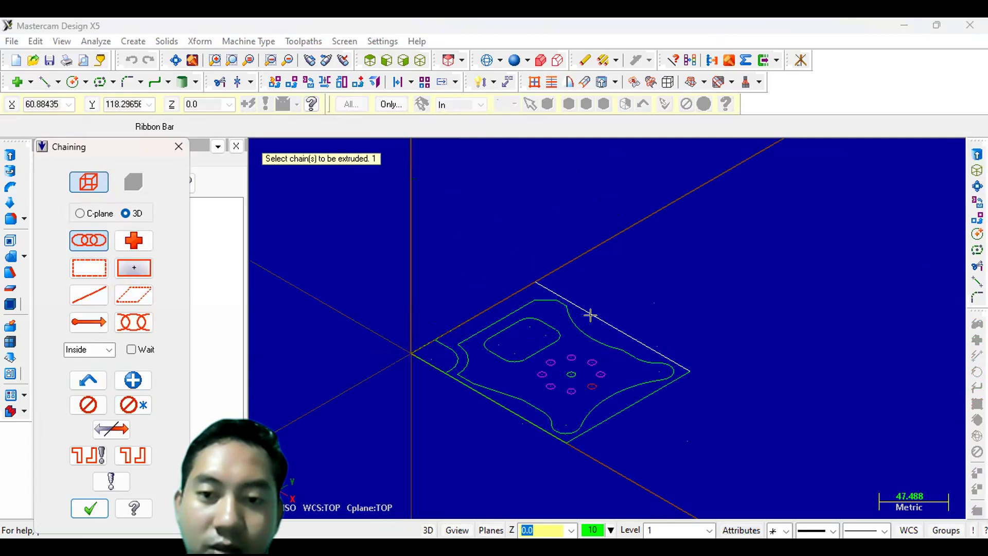
pyautogui.click(590, 315)
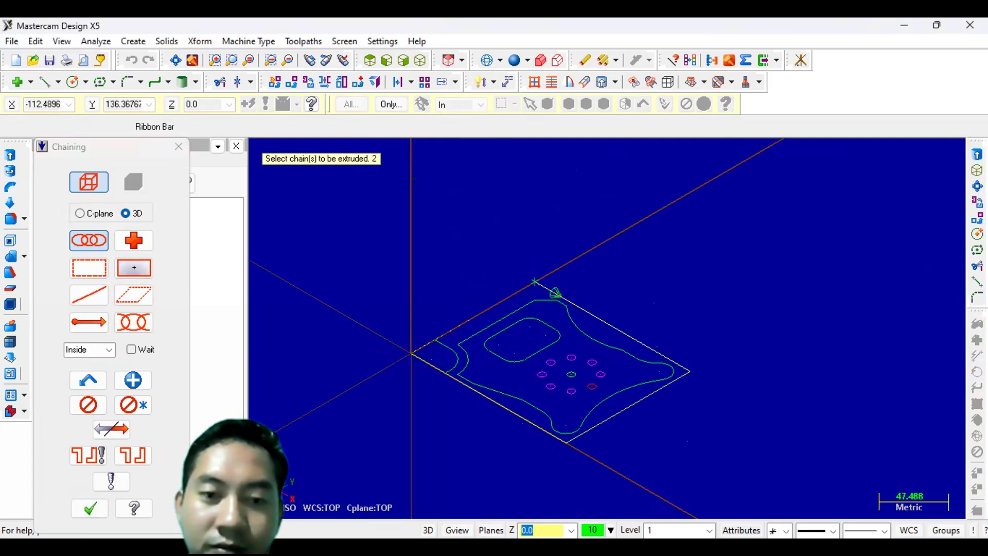
pyautogui.click(86, 509)
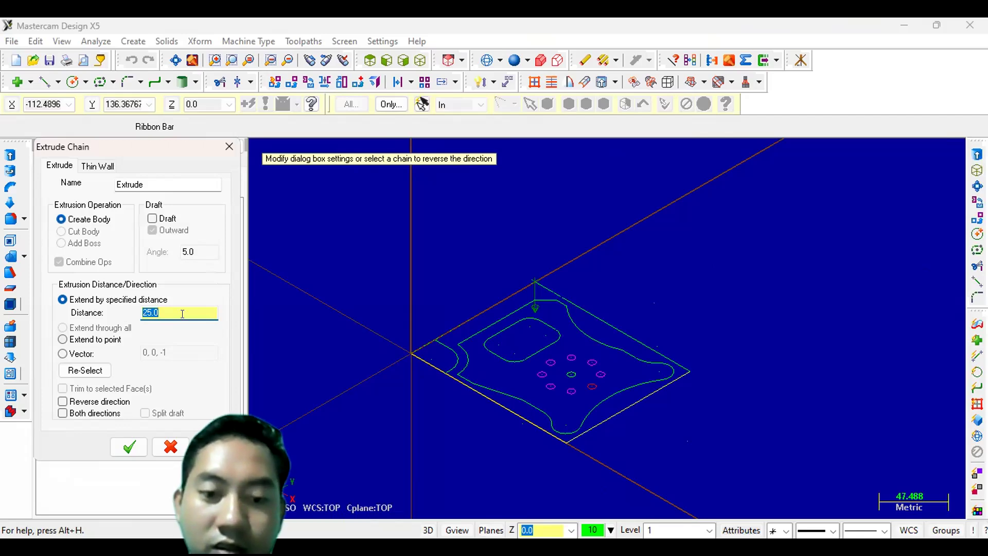
pyautogui.write('40')
pyautogui.press('Tab')
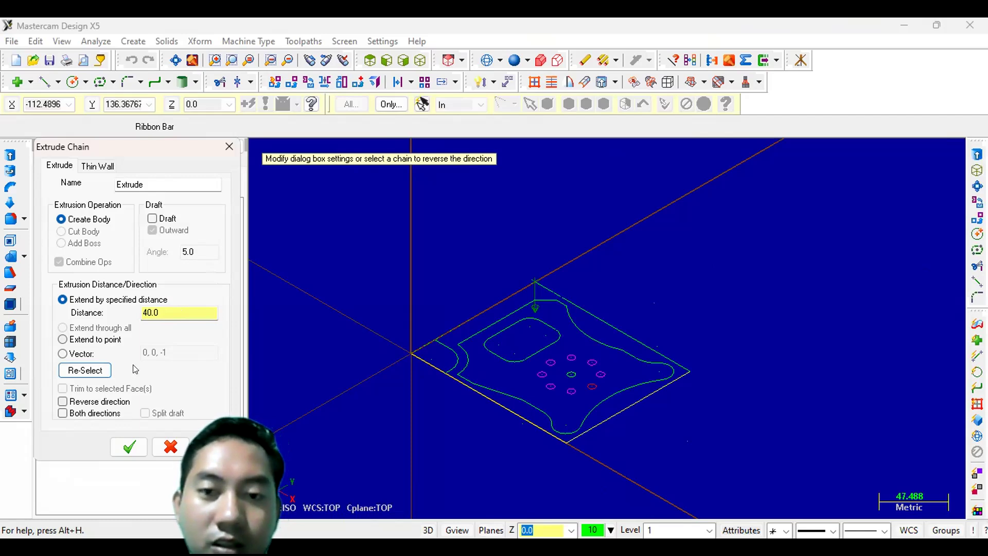
pyautogui.click(129, 450)
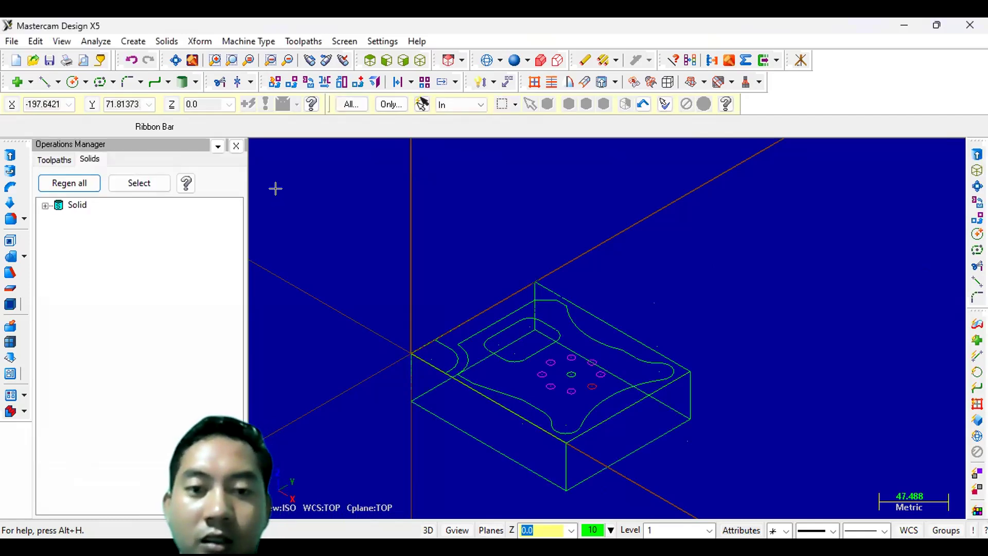
# - Draw a line about 33 mm long along X from the origin to the end of the bottom-left corner arc
pyautogui.click(43, 84)
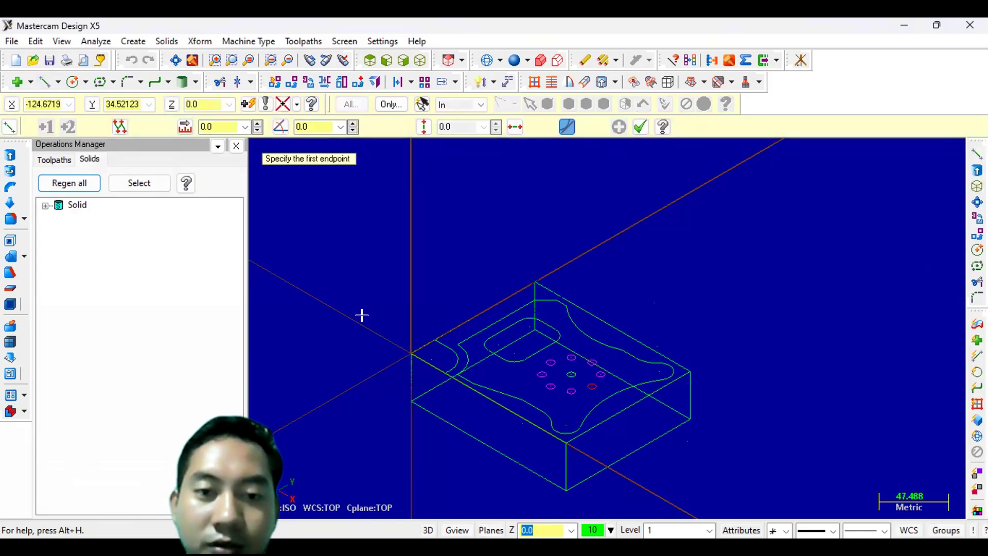
pyautogui.click(428, 348)
pyautogui.click(427, 340)
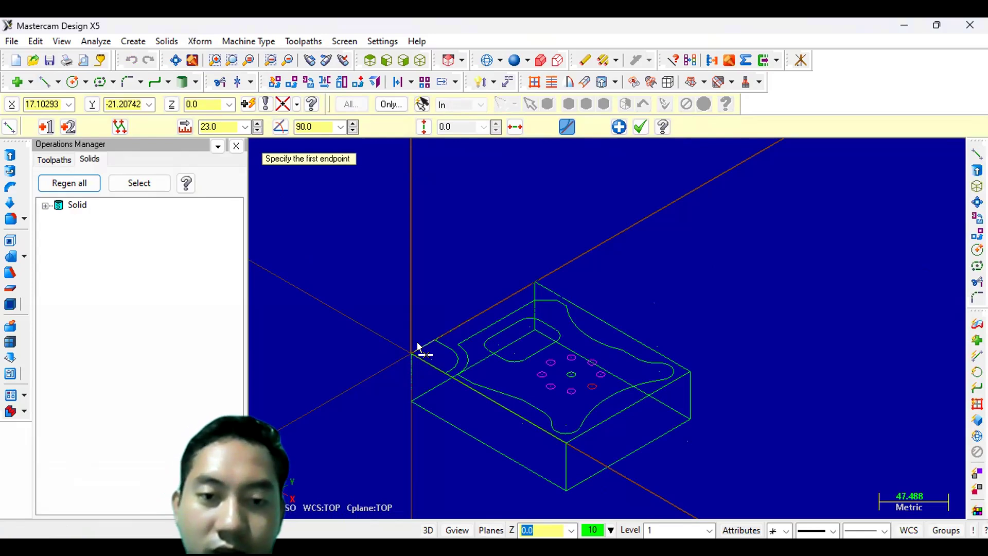
pyautogui.click(414, 353)
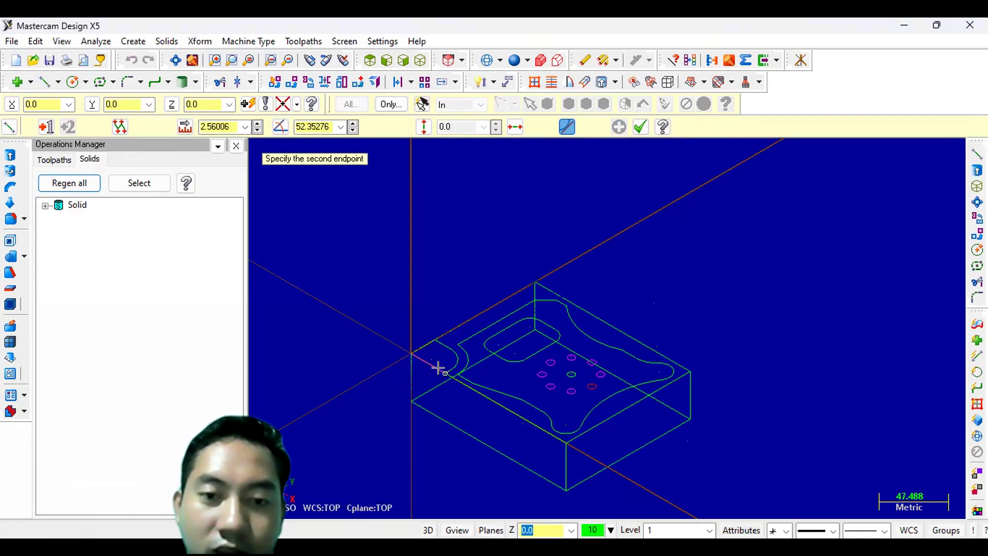
pyautogui.click(441, 370)
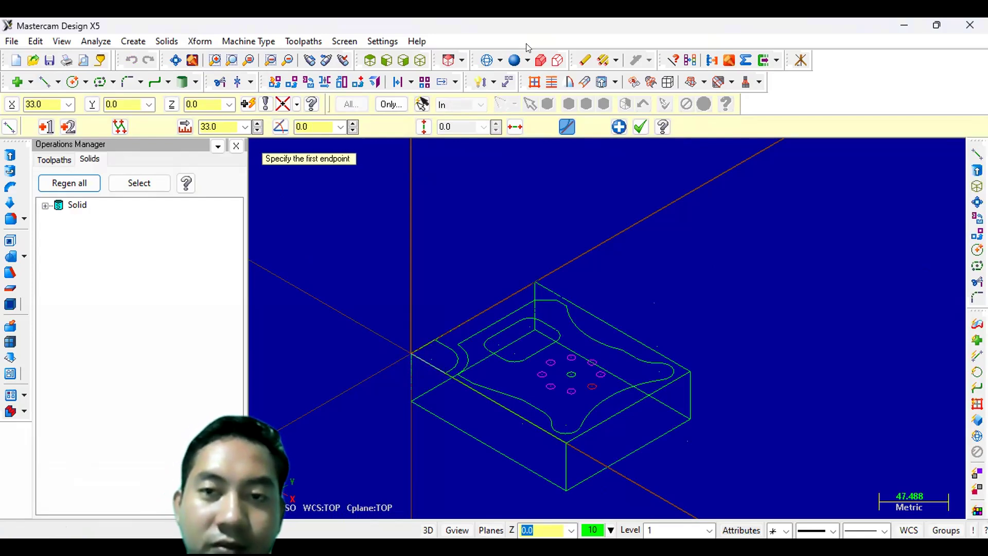
pyautogui.click(640, 127)
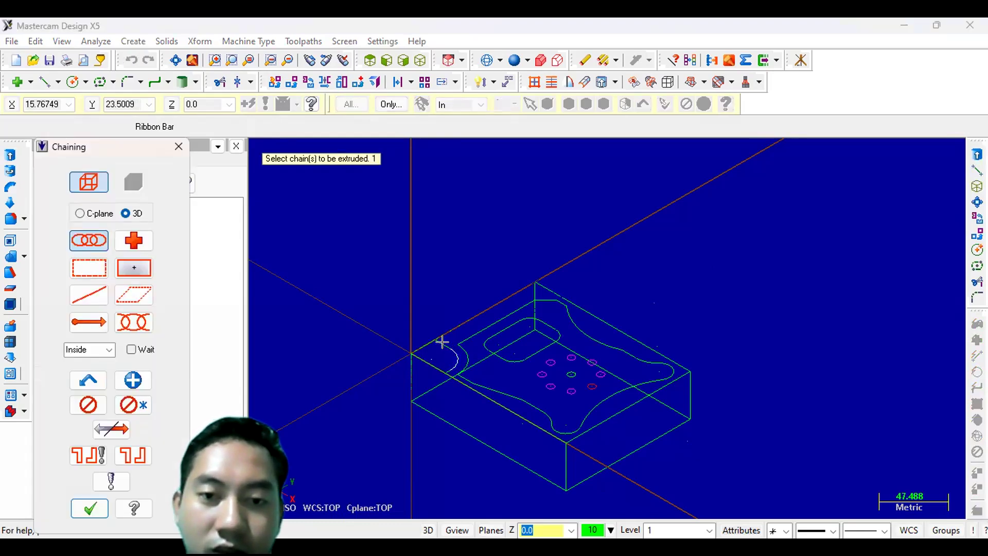
# - Extrude-cut the bottom-left corner arc chain 30 mm deep with the direction reversed
pyautogui.click(441, 351)
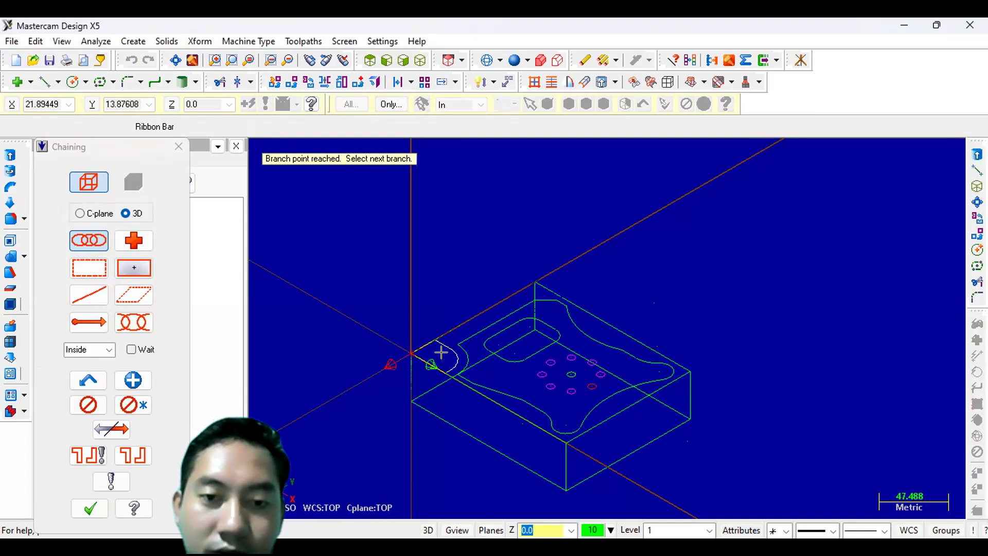
pyautogui.scroll(3, 441, 351)
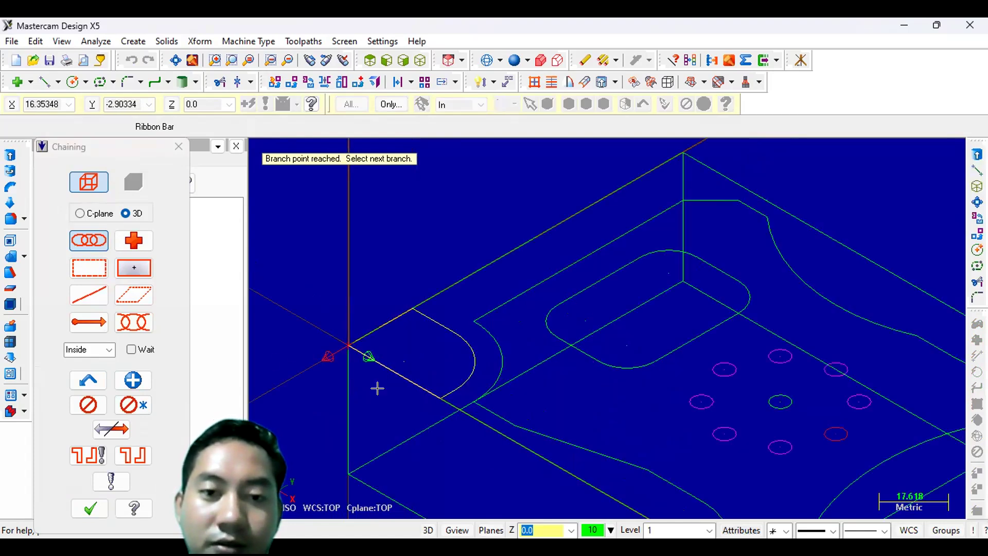
pyautogui.click(92, 509)
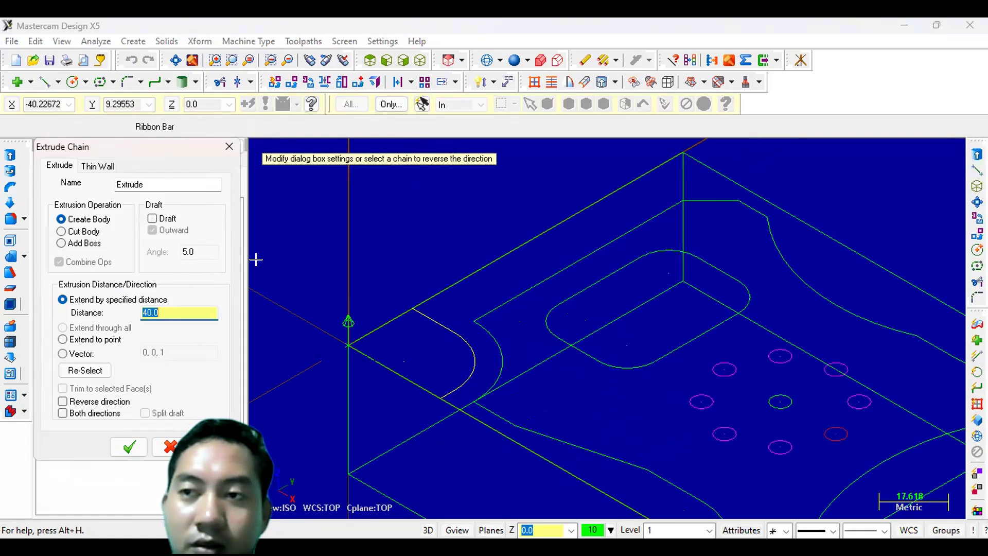
pyautogui.write('30')
pyautogui.press('Tab')
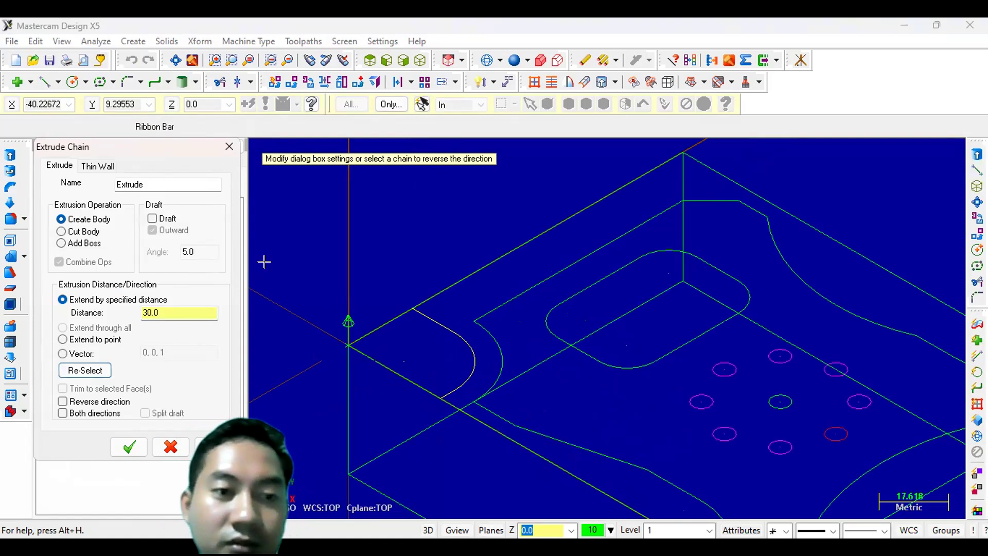
pyautogui.click(62, 232)
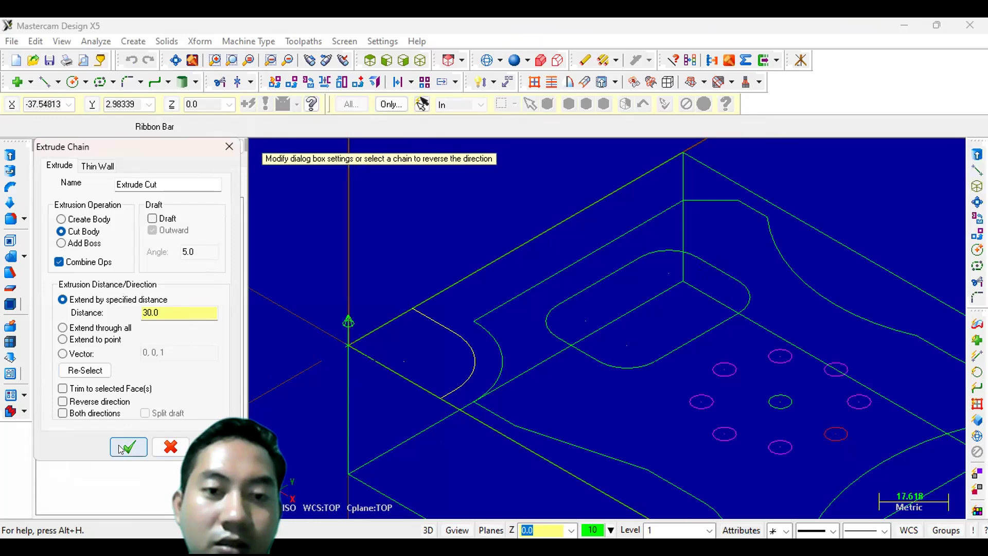
pyautogui.click(62, 402)
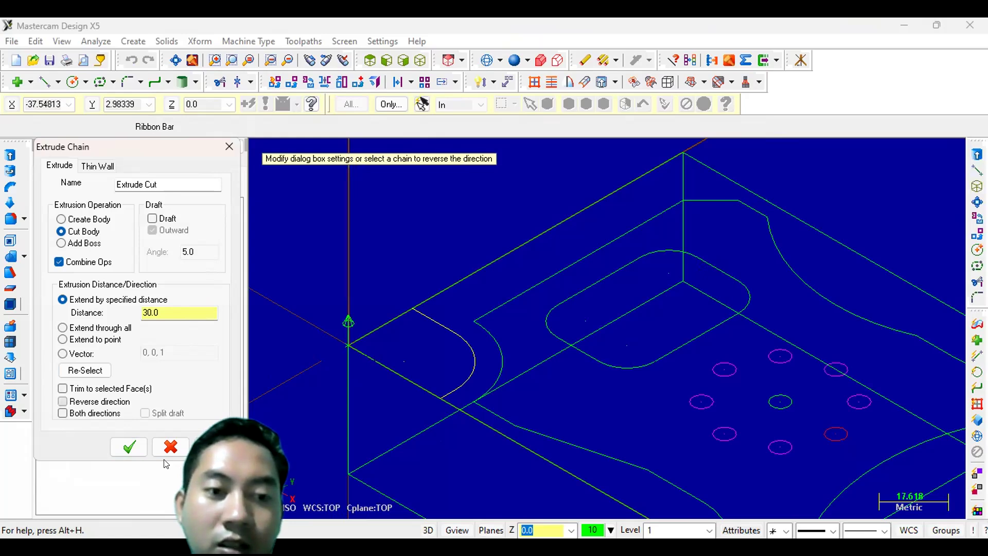
pyautogui.click(134, 446)
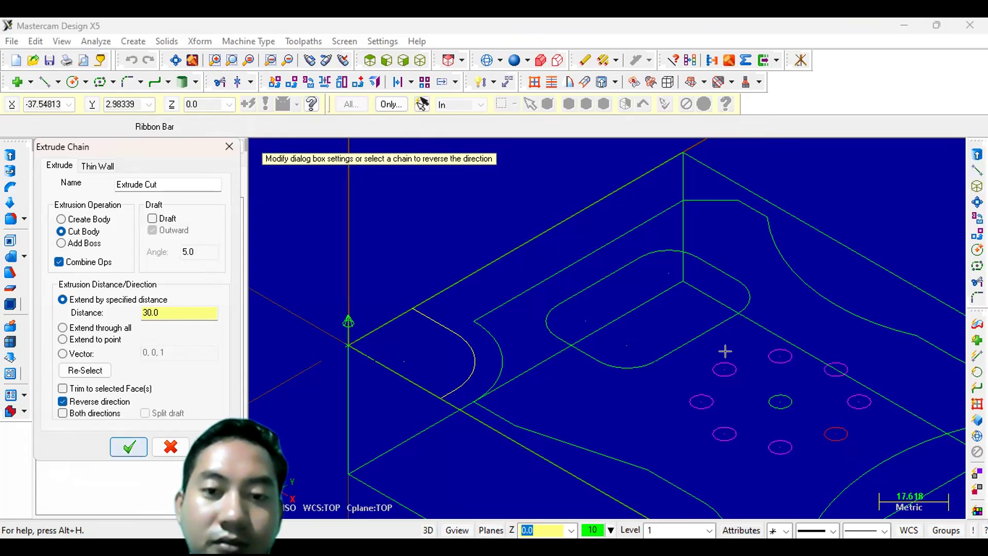
# - Try to extrude-cut the open chain along the curved outer profile 20 mm deep
pyautogui.scroll(-20, 716, 414)
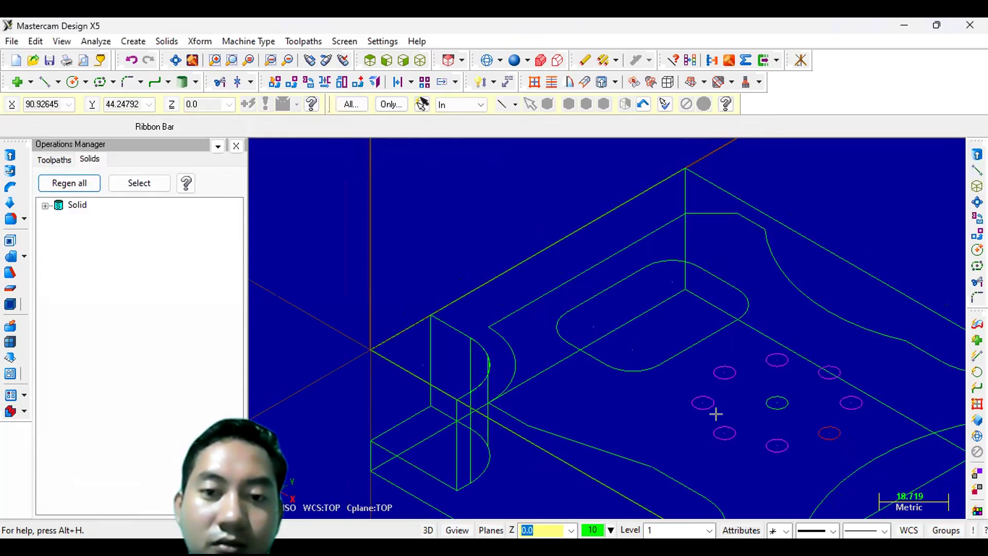
pyautogui.click(172, 63)
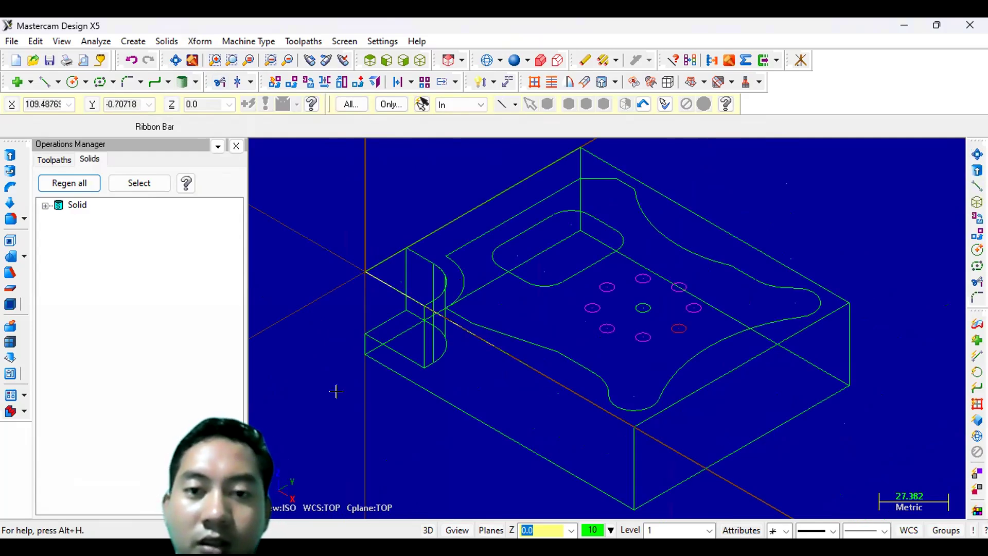
pyautogui.click(8, 160)
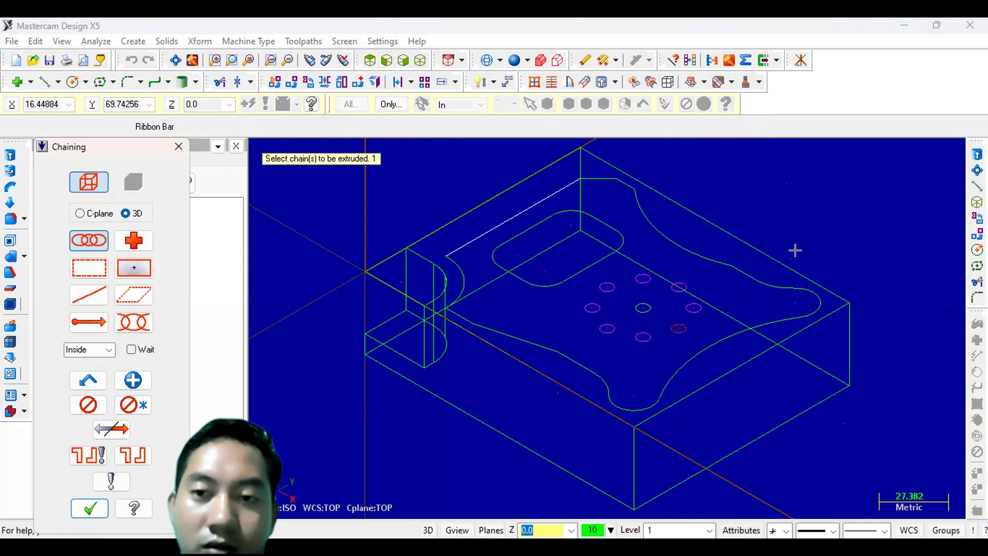
pyautogui.click(738, 263)
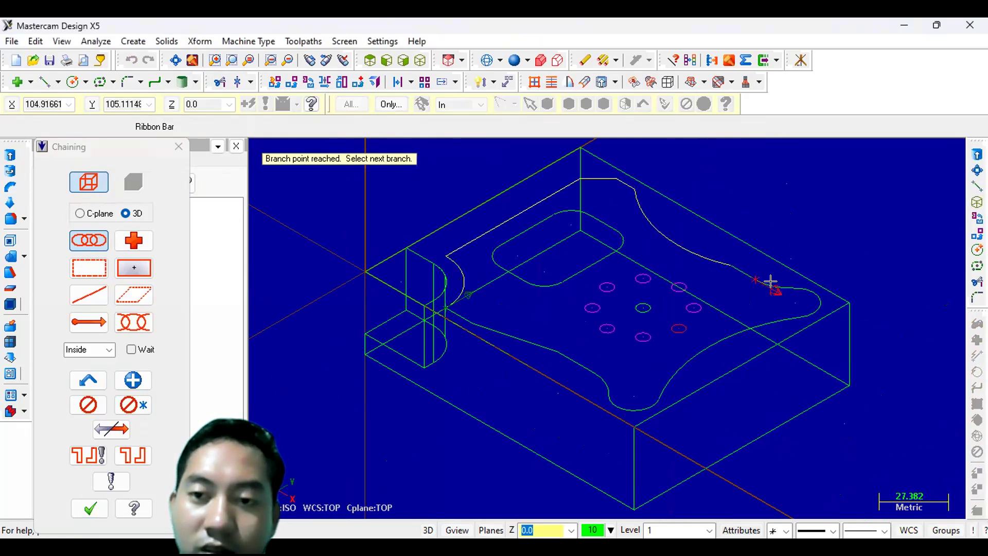
pyautogui.click(744, 270)
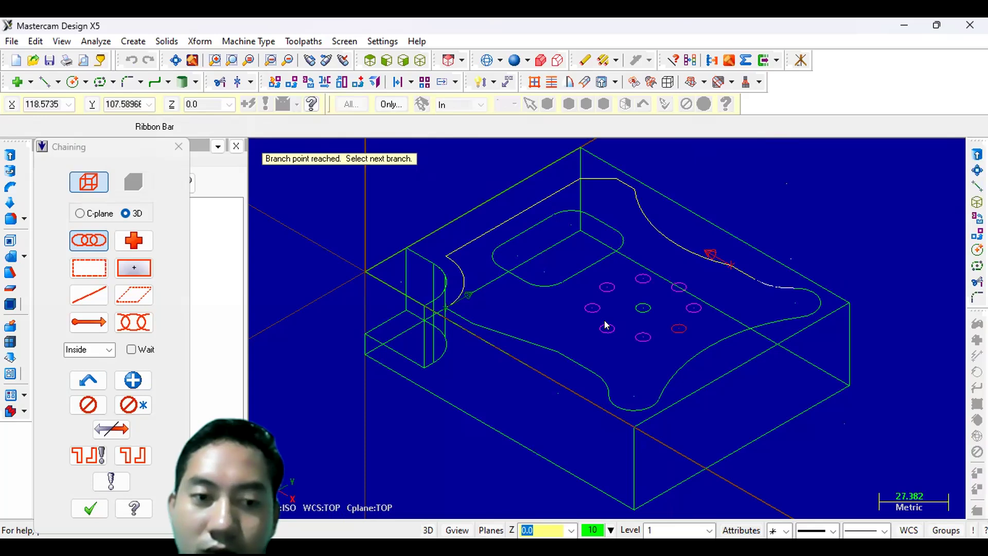
pyautogui.click(128, 429)
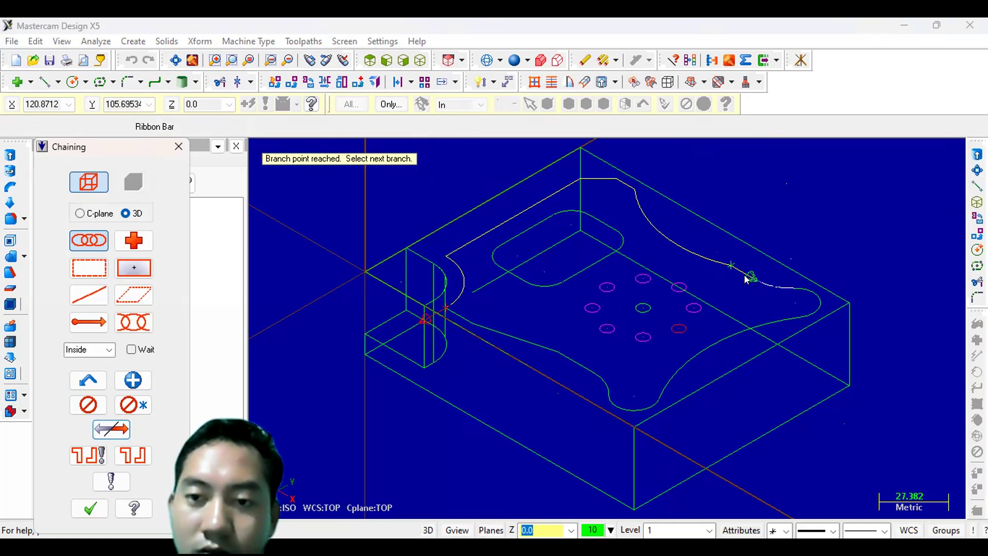
pyautogui.click(783, 284)
pyautogui.click(470, 315)
pyautogui.click(463, 293)
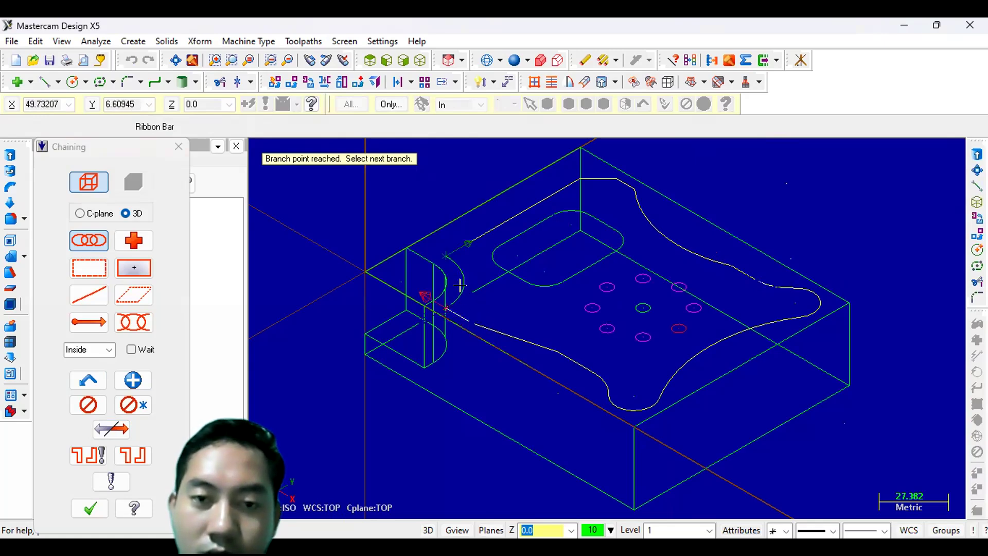
pyautogui.click(459, 285)
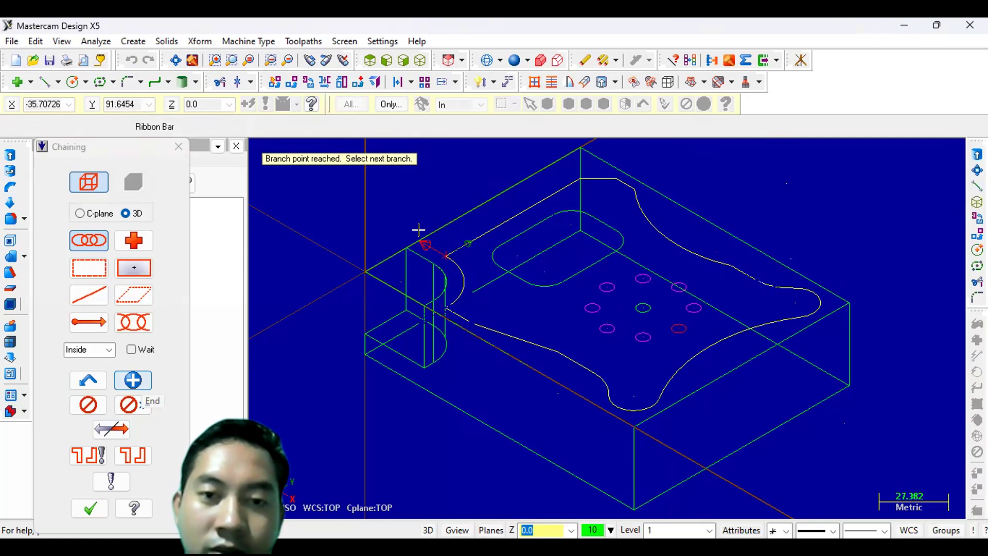
pyautogui.click(438, 226)
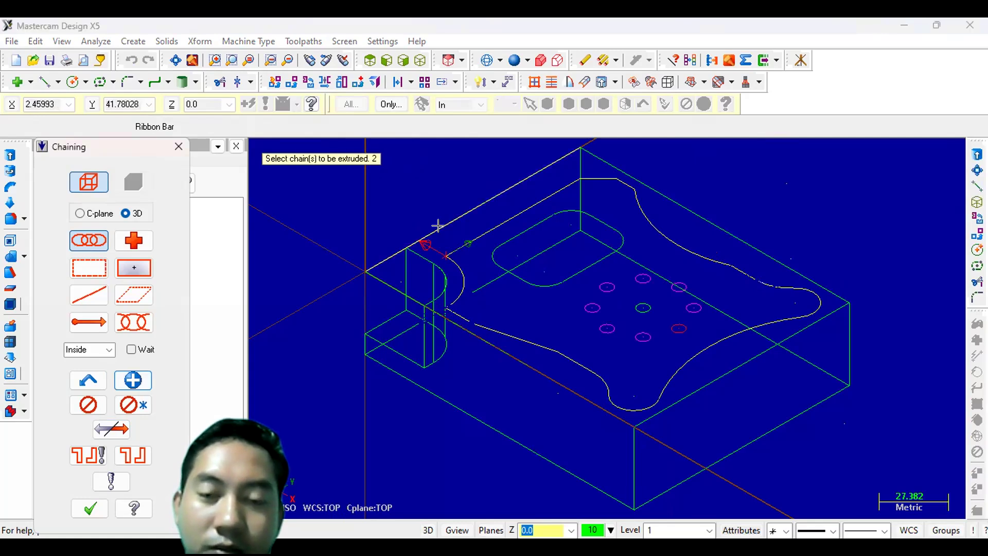
pyautogui.click(438, 226)
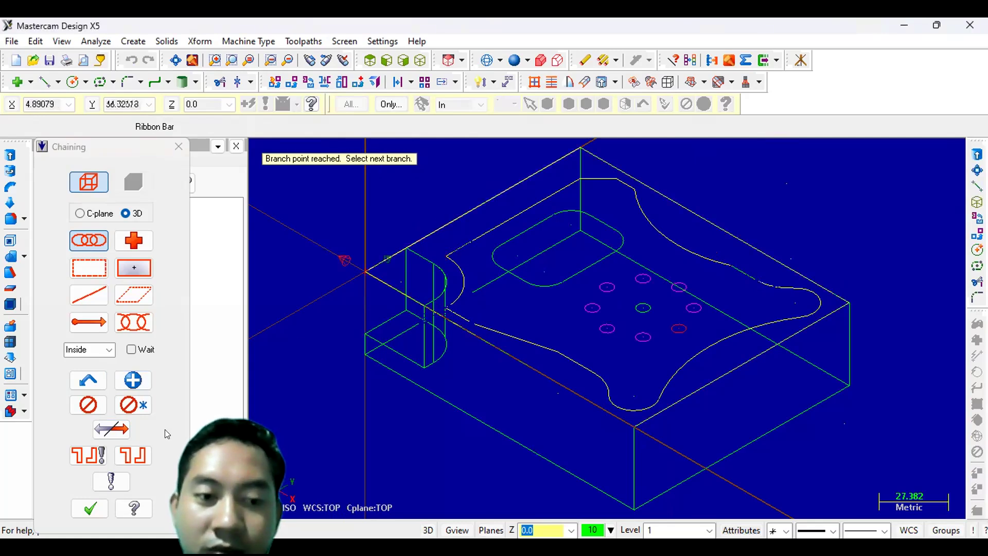
pyautogui.click(88, 508)
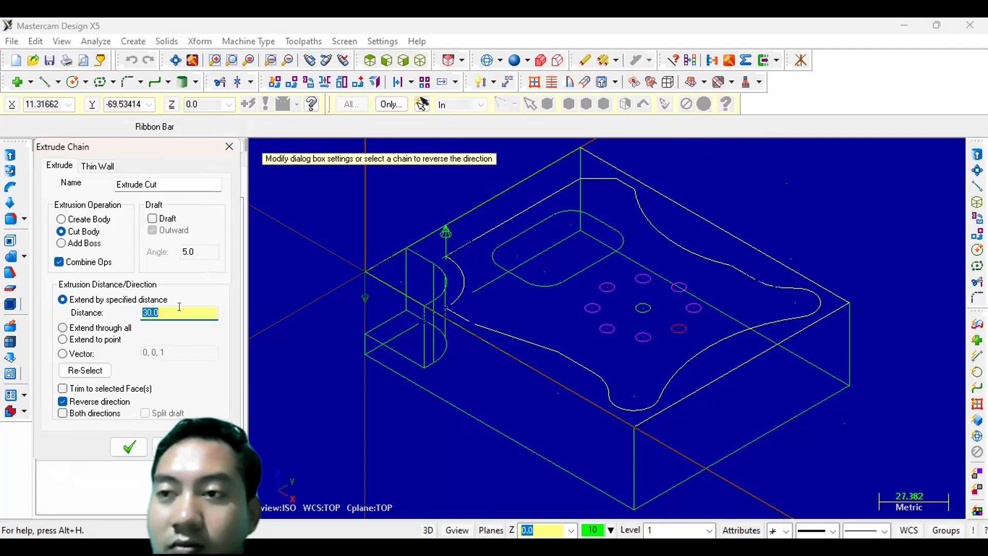
pyautogui.write('2')
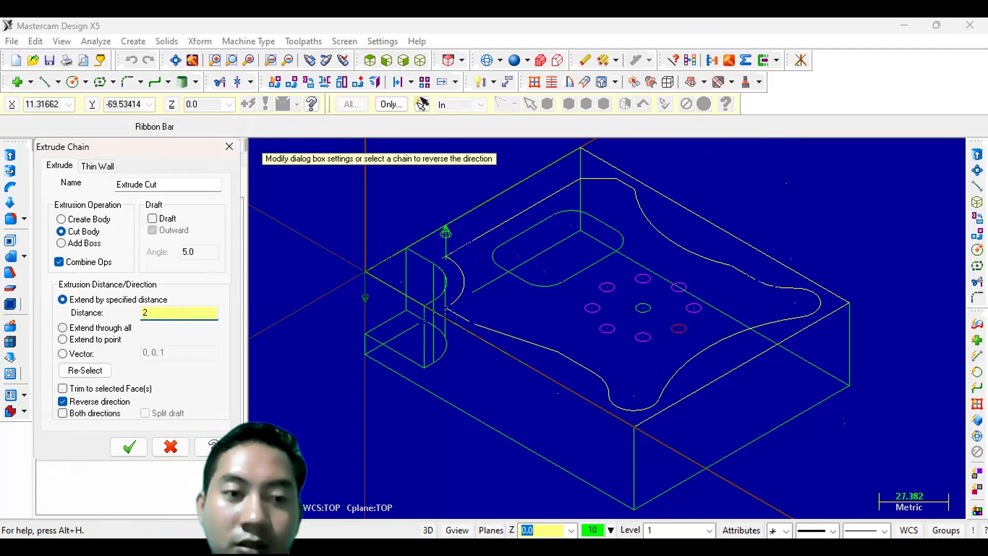
pyautogui.write('0')
pyautogui.press('Tab')
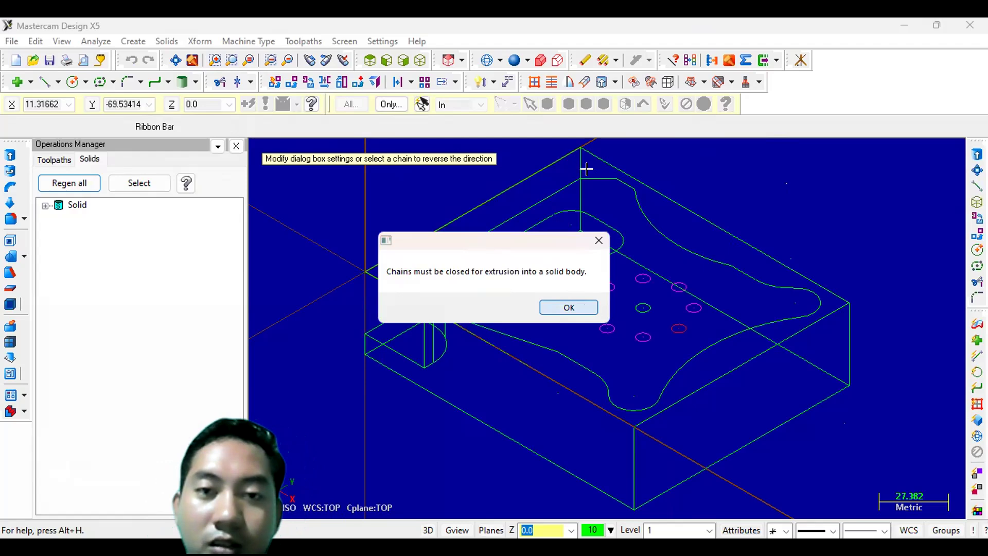
pyautogui.press('Return')
# - Extrude-cut the closed curved outer profile chain 20 mm deep with the direction reversed
pyautogui.click(12, 153)
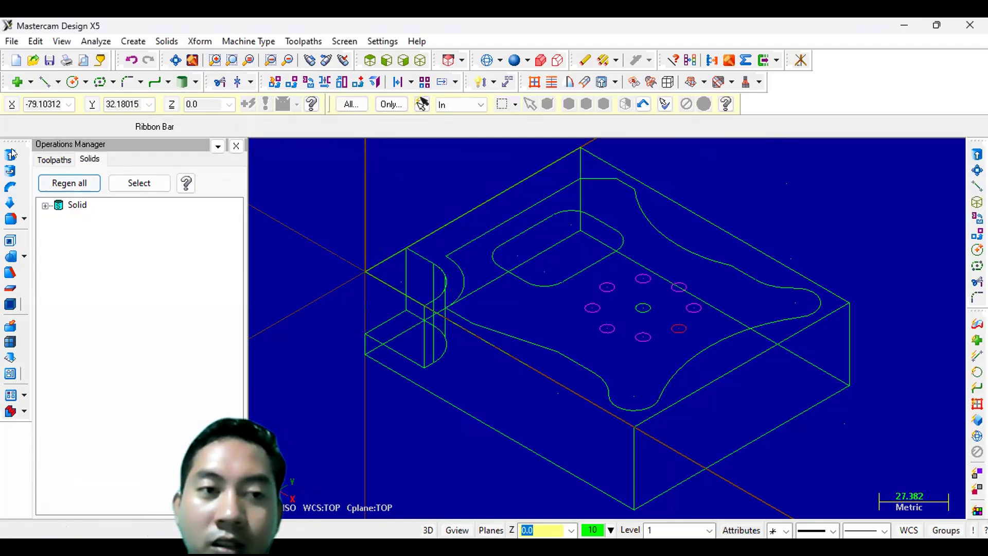
pyautogui.click(470, 238)
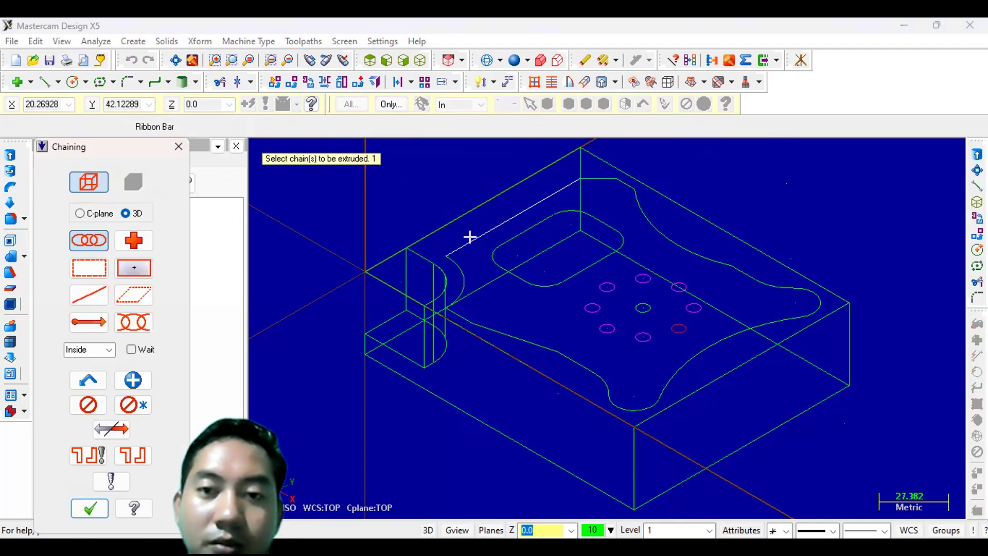
pyautogui.click(744, 272)
pyautogui.click(719, 345)
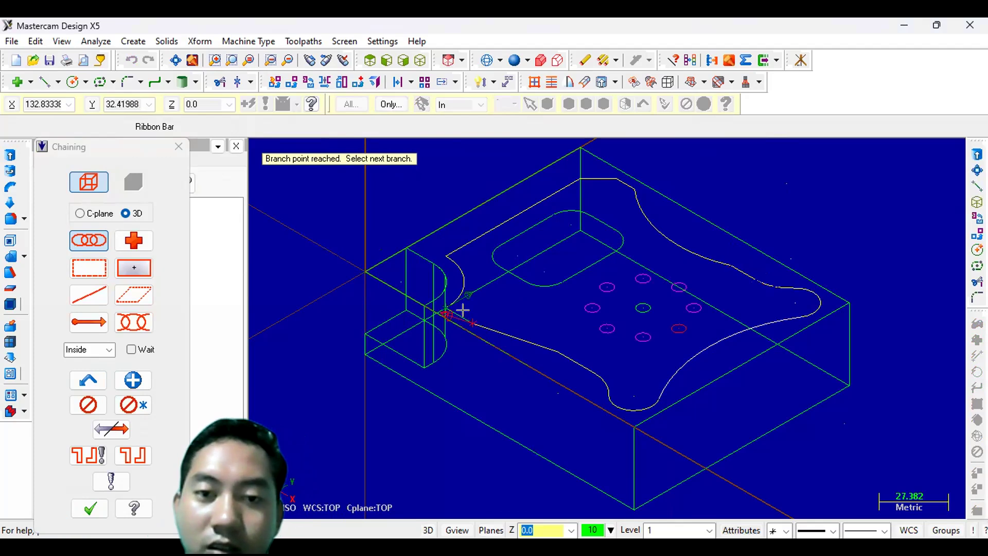
pyautogui.click(436, 260)
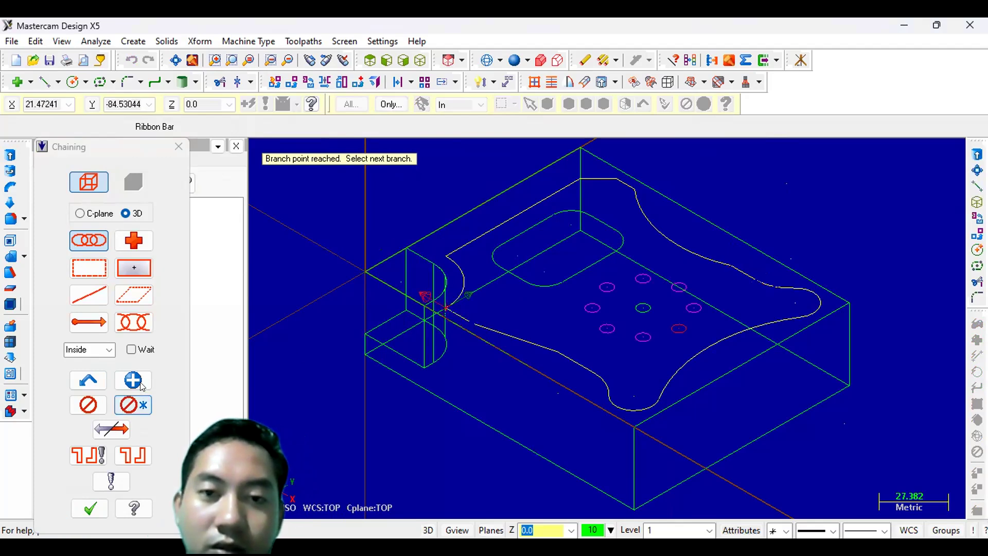
pyautogui.click(475, 204)
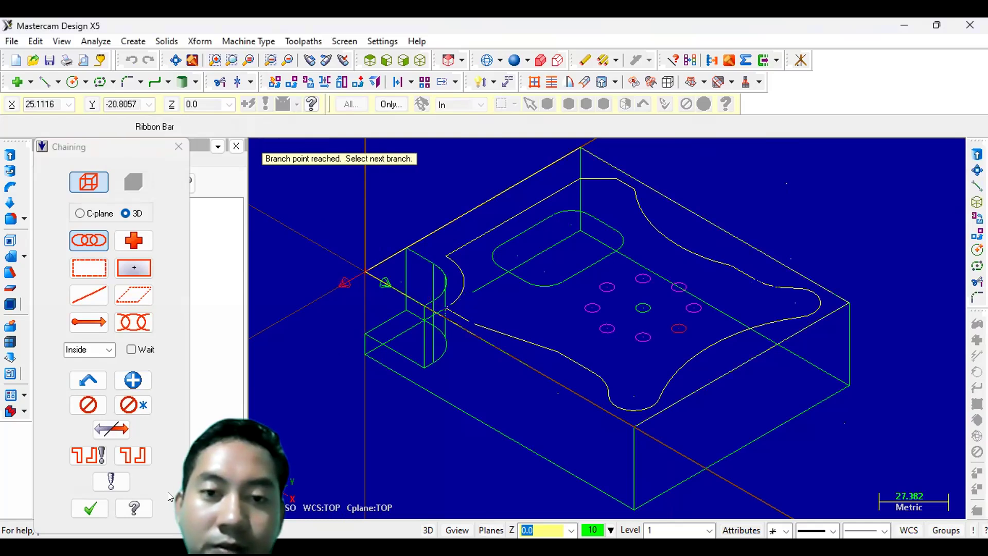
pyautogui.click(95, 499)
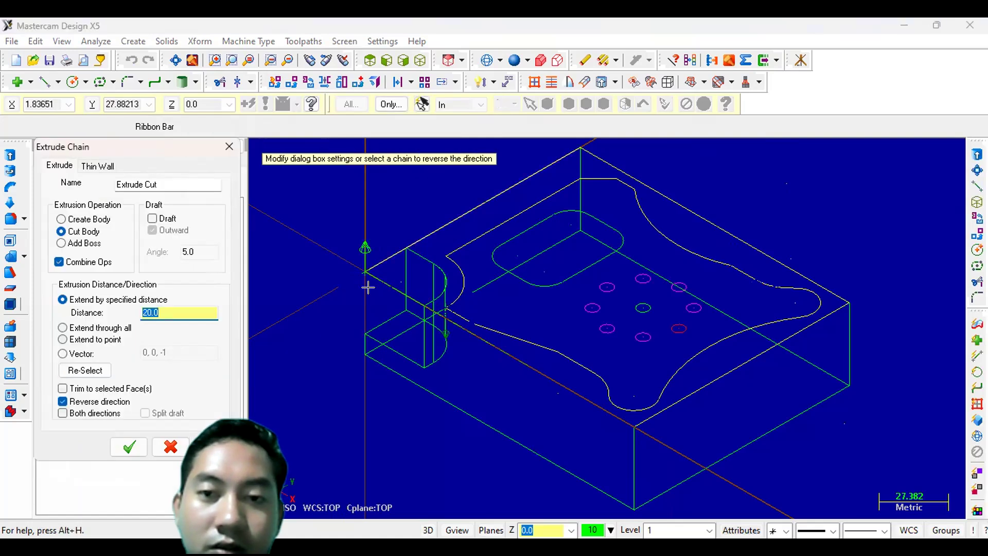
pyautogui.click(408, 237)
pyautogui.click(408, 237)
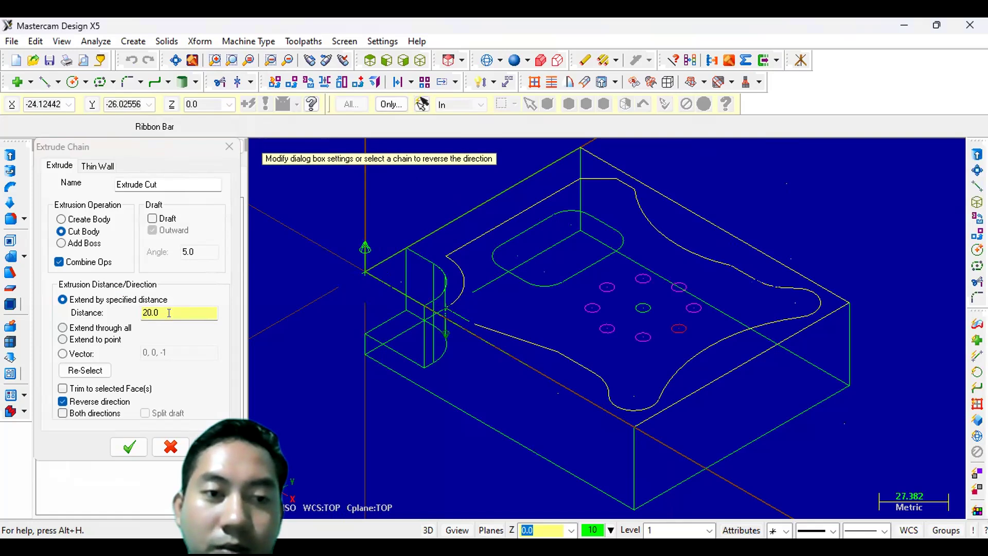
pyautogui.click(130, 446)
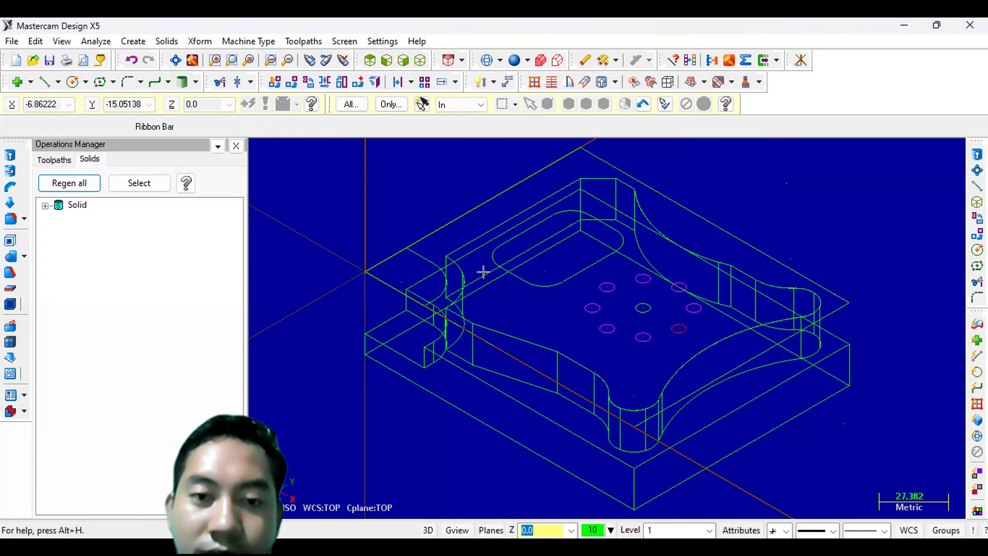
# - Extrude-cut the rounded slot chain 25 mm deep with Combine Ops and Reverse direction turned off
pyautogui.scroll(3, 482, 272)
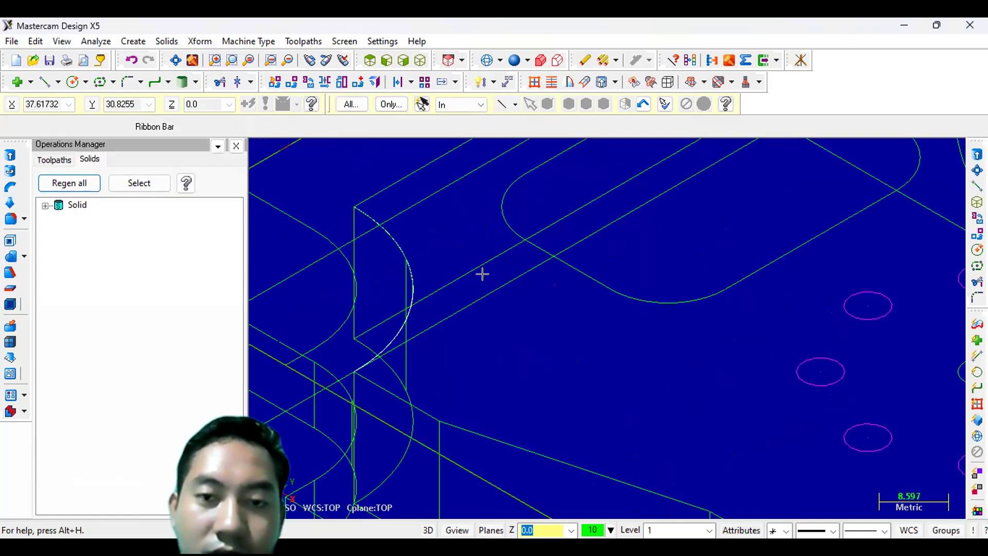
pyautogui.scroll(-3, 482, 274)
pyautogui.scroll(-1, 482, 273)
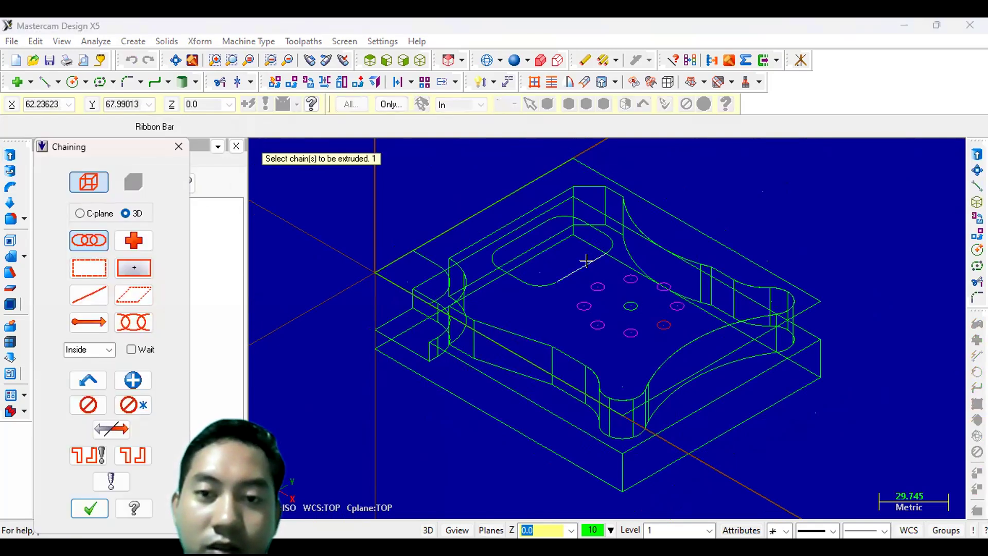
pyautogui.click(127, 452)
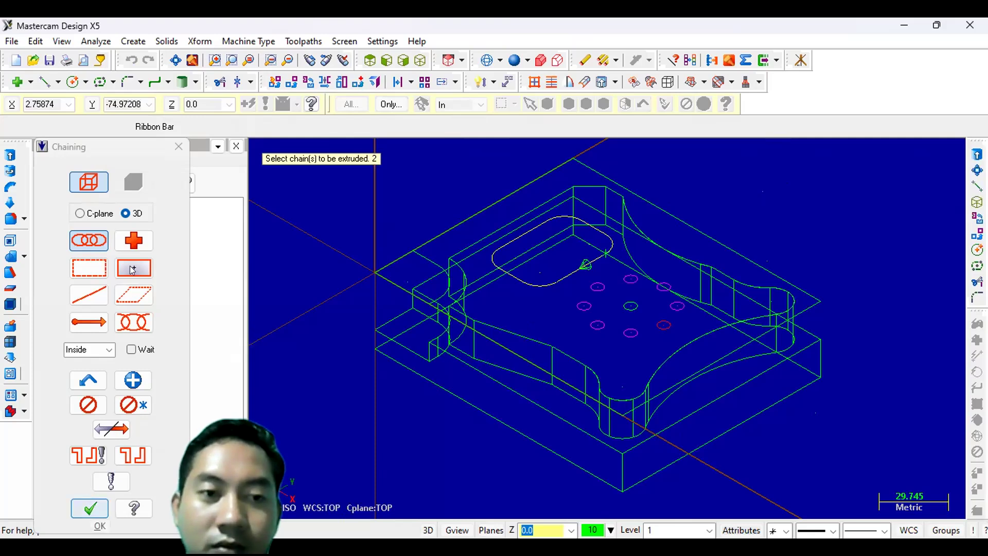
pyautogui.press('Return')
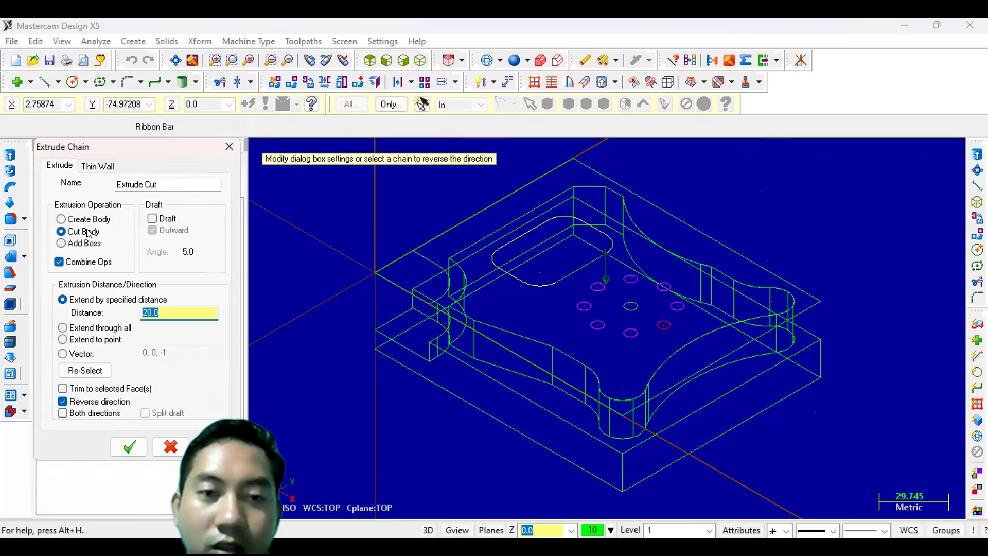
pyautogui.click(58, 261)
pyautogui.click(166, 301)
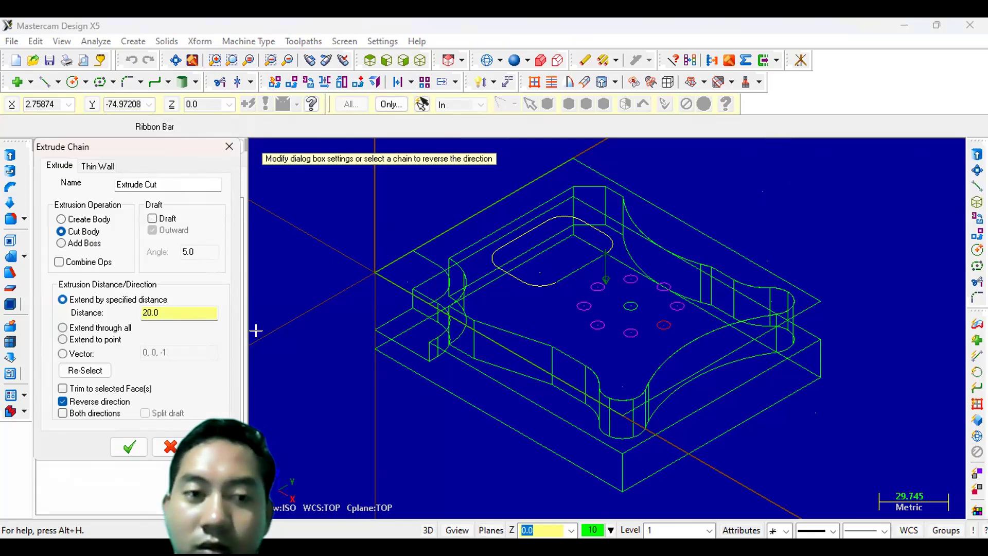
pyautogui.click(172, 313)
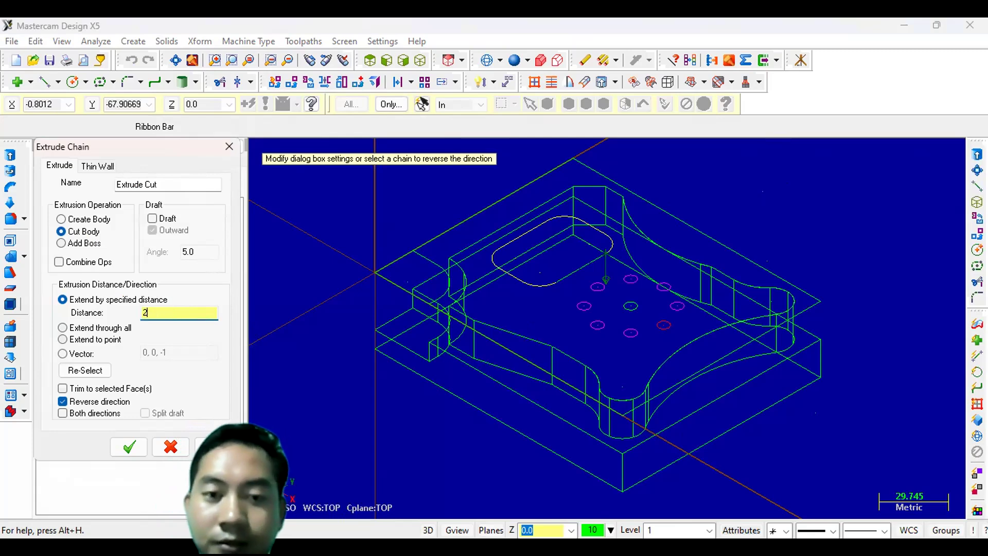
pyautogui.press('Tab')
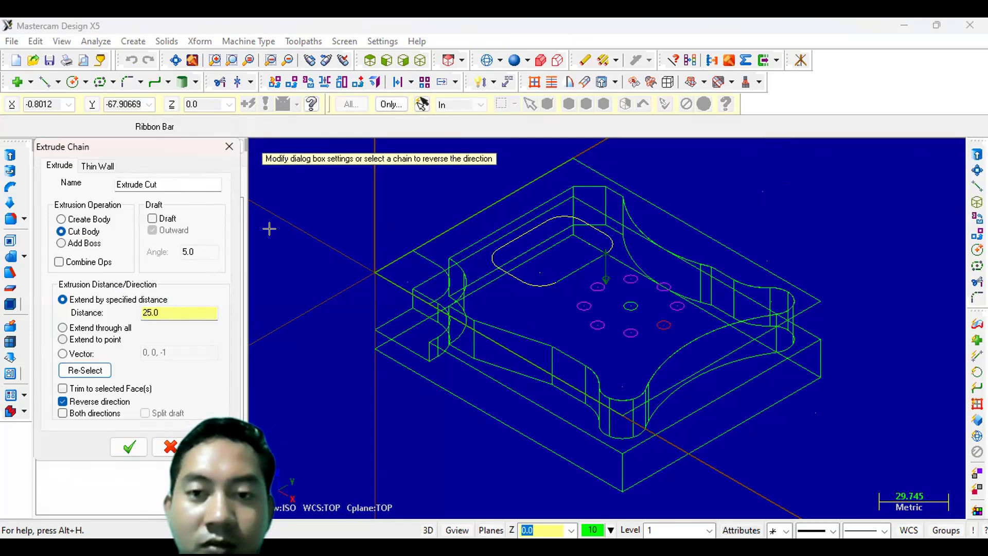
pyautogui.click(63, 402)
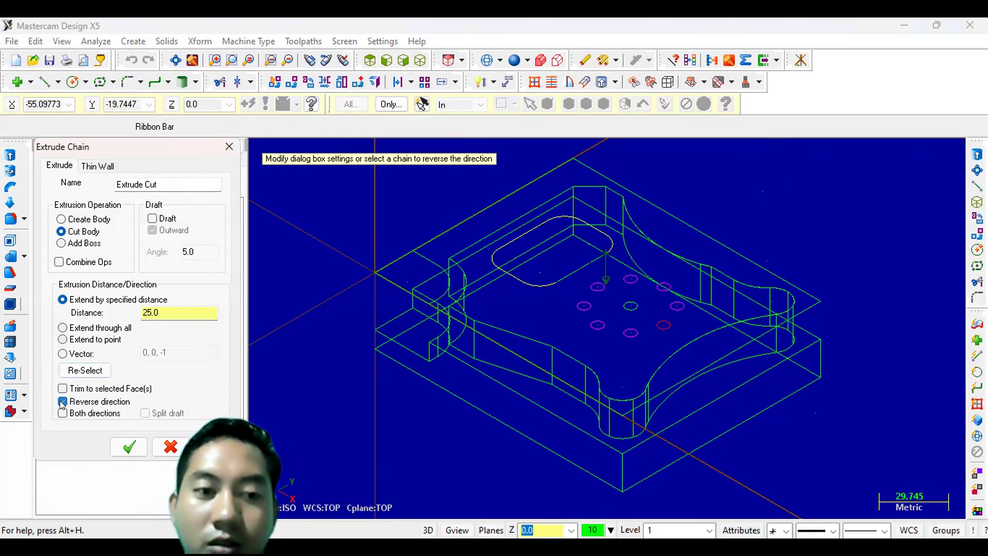
pyautogui.click(128, 447)
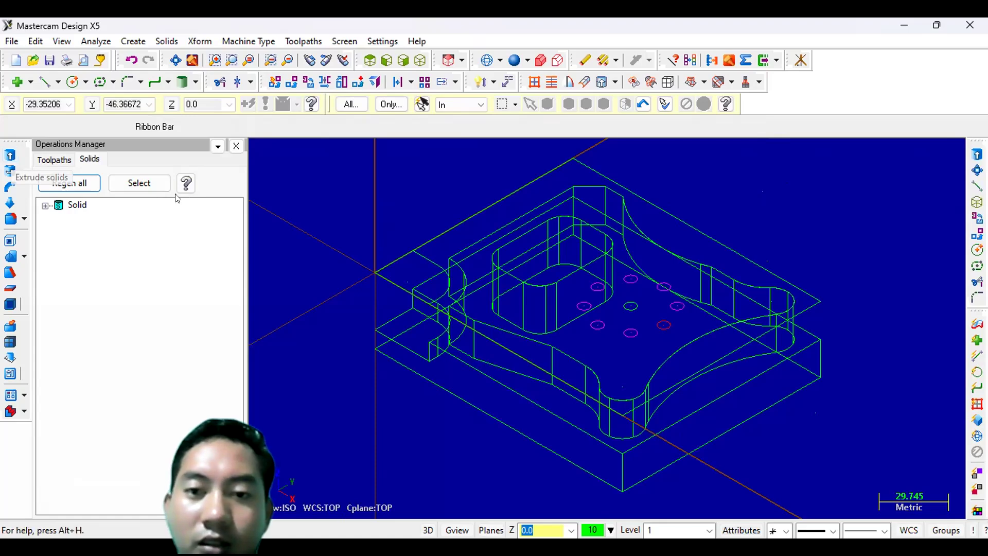
# - Extrude-cut the ring of hole circles, extending the cut through all
pyautogui.click(12, 161)
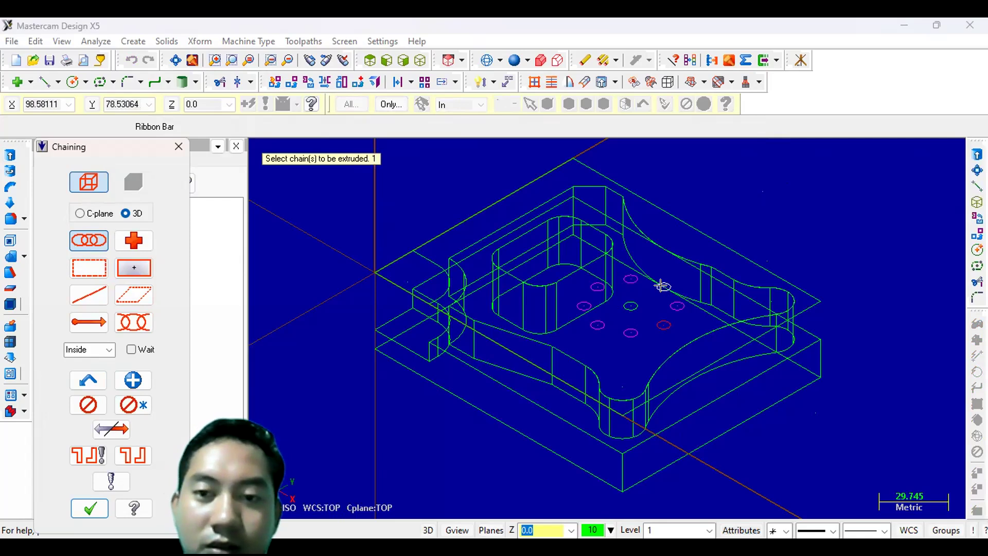
pyautogui.click(673, 305)
pyautogui.click(659, 328)
pyautogui.click(597, 326)
pyautogui.click(585, 317)
pyautogui.click(97, 430)
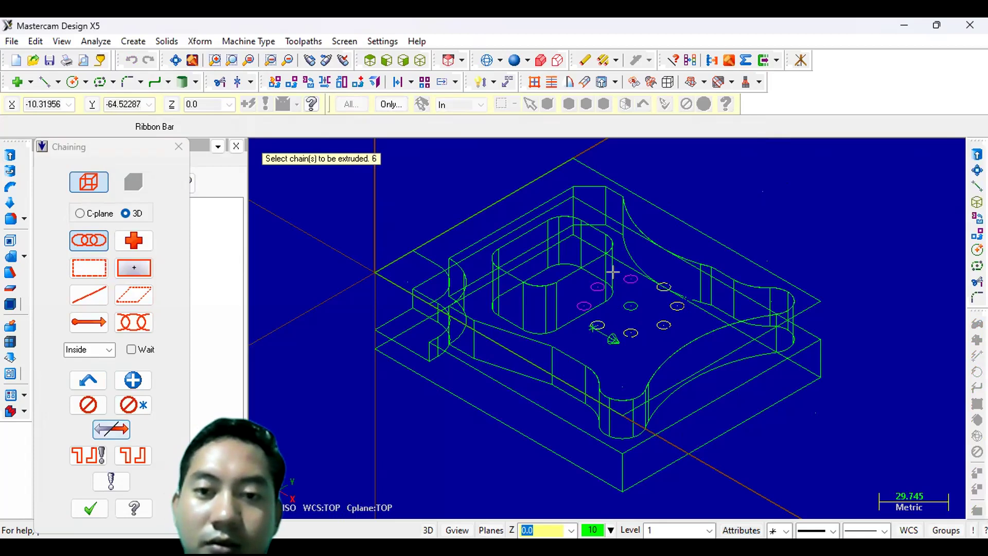
pyautogui.click(578, 305)
pyautogui.click(107, 428)
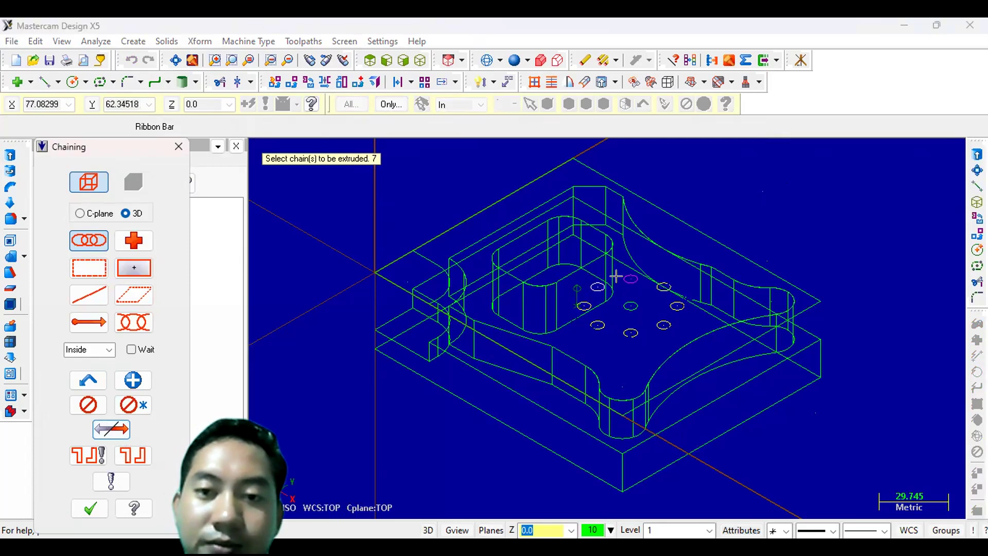
pyautogui.click(635, 274)
pyautogui.click(636, 305)
pyautogui.click(93, 458)
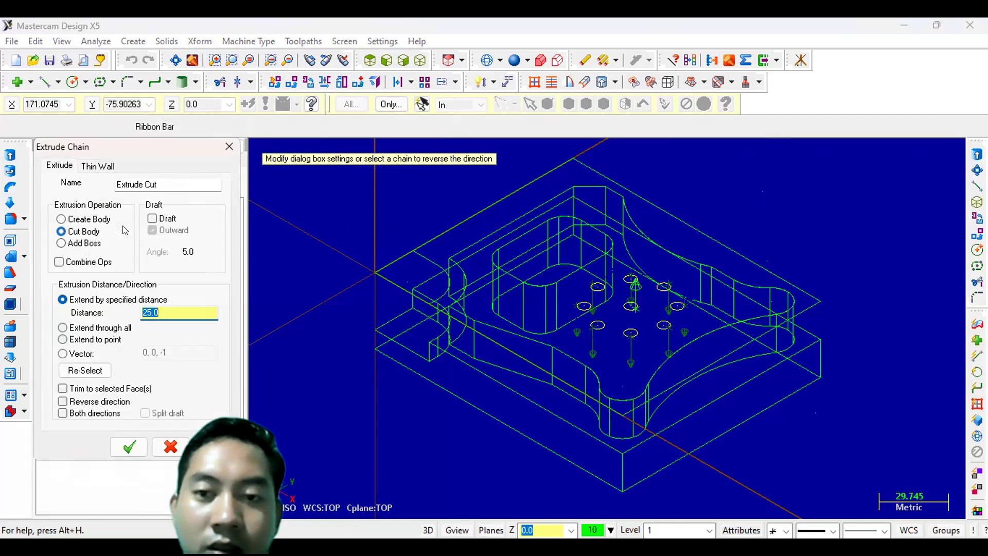
pyautogui.click(62, 329)
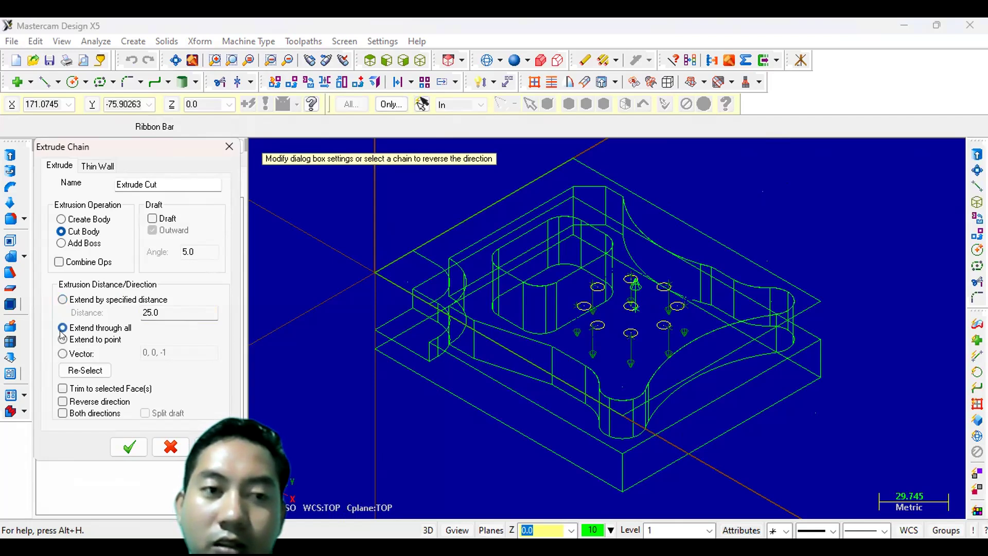
pyautogui.click(113, 444)
# - Extrude-cut the center hole circle through all
pyautogui.moveTo(713, 391); pyautogui.dragTo(675, 393, button='middle')
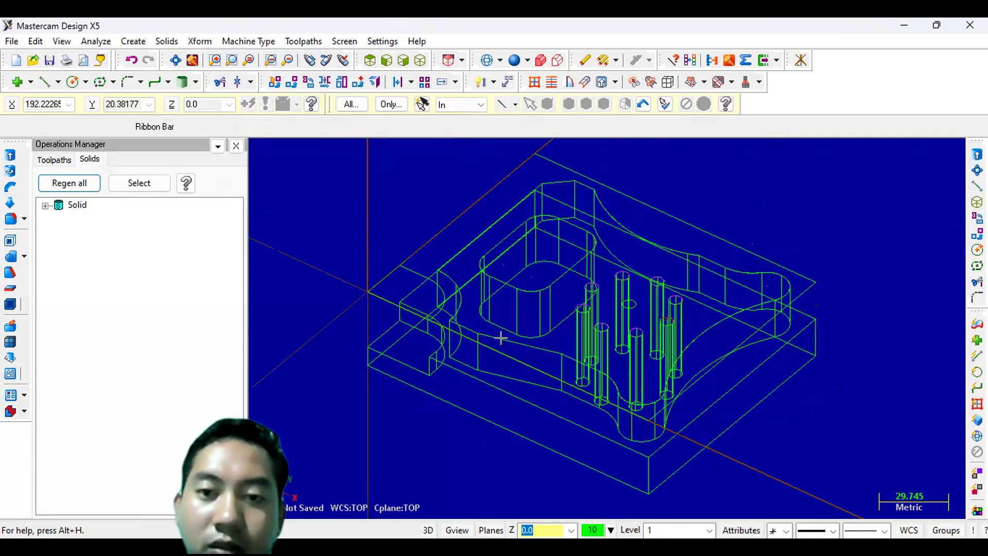
pyautogui.click(12, 155)
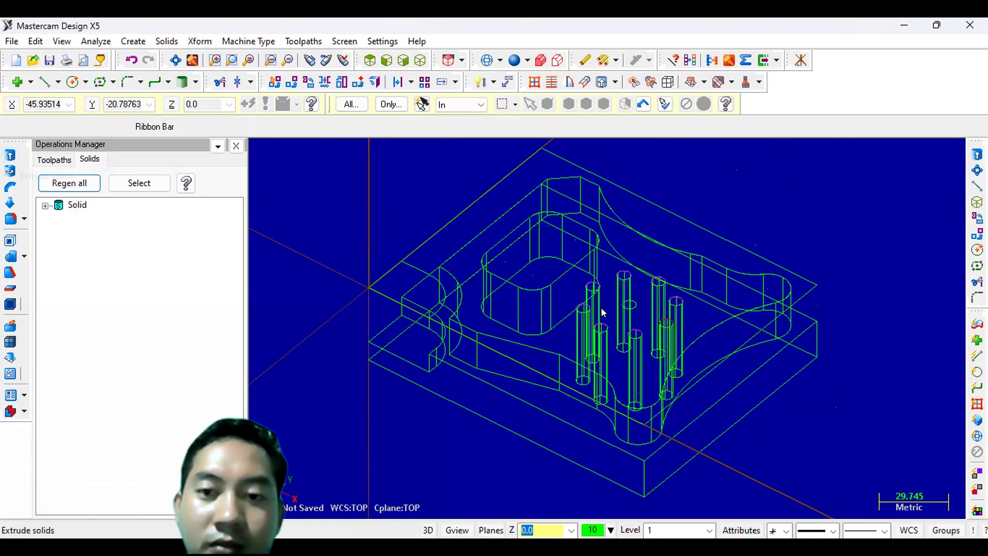
pyautogui.click(622, 303)
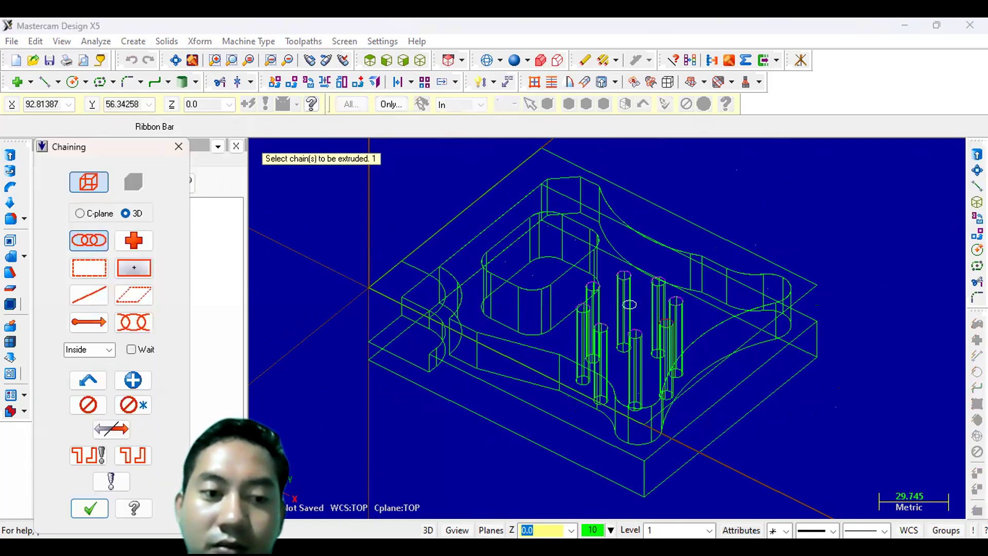
pyautogui.click(83, 503)
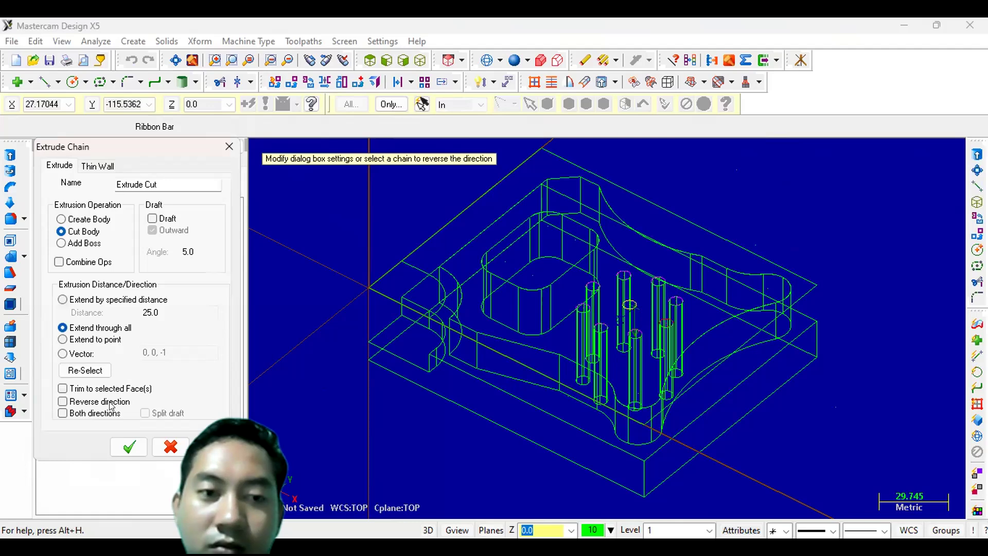
pyautogui.click(132, 449)
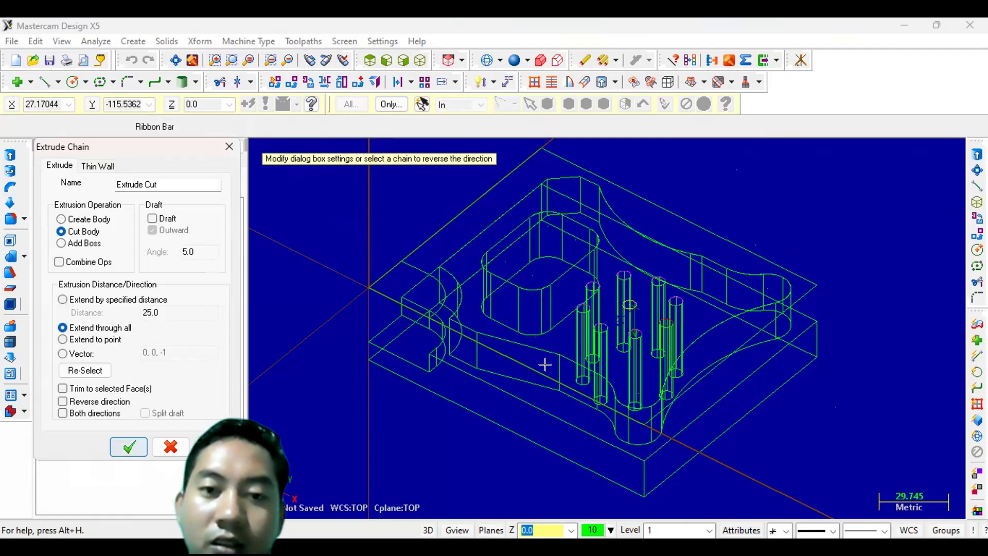
# - Delete the outer rectangle's wireframe geometry, choosing to delete all selected entities
pyautogui.moveTo(545, 306); pyautogui.dragTo(565, 330, button='middle')
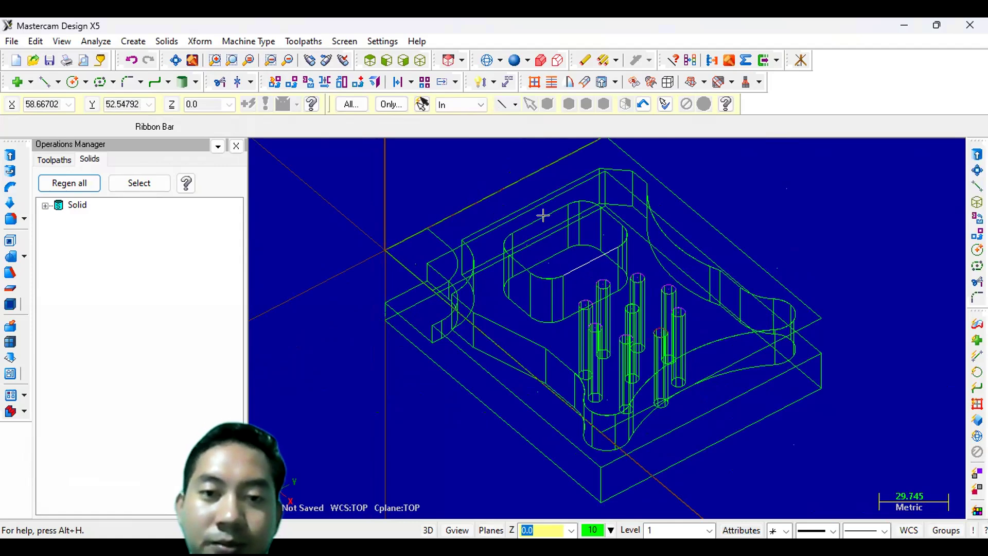
pyautogui.click(412, 228)
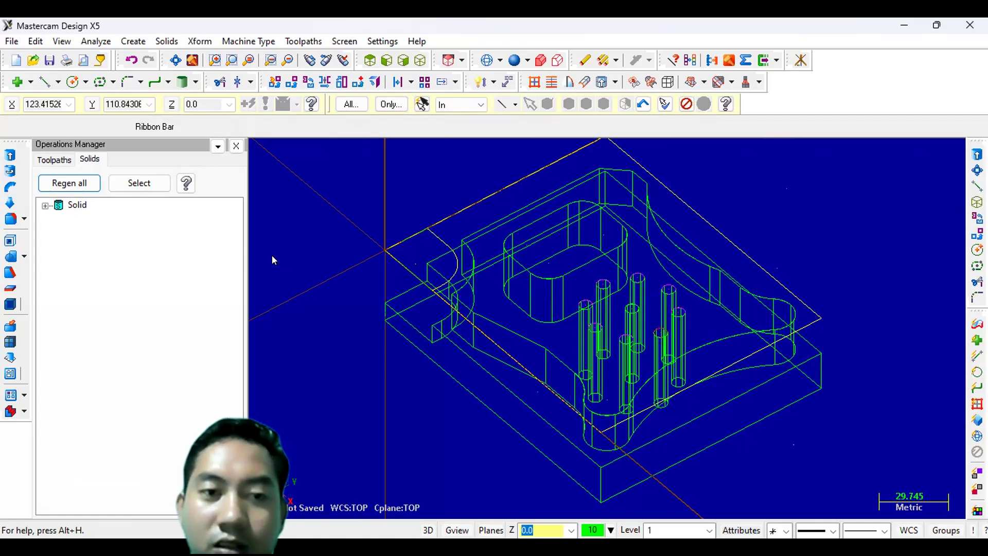
pyautogui.press('Delete')
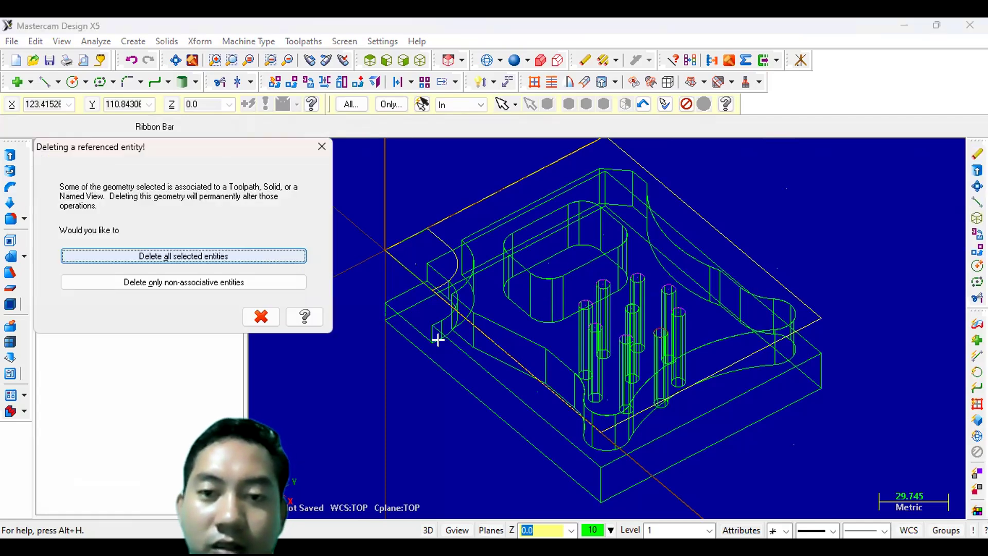
pyautogui.press('Return')
pyautogui.click(406, 238)
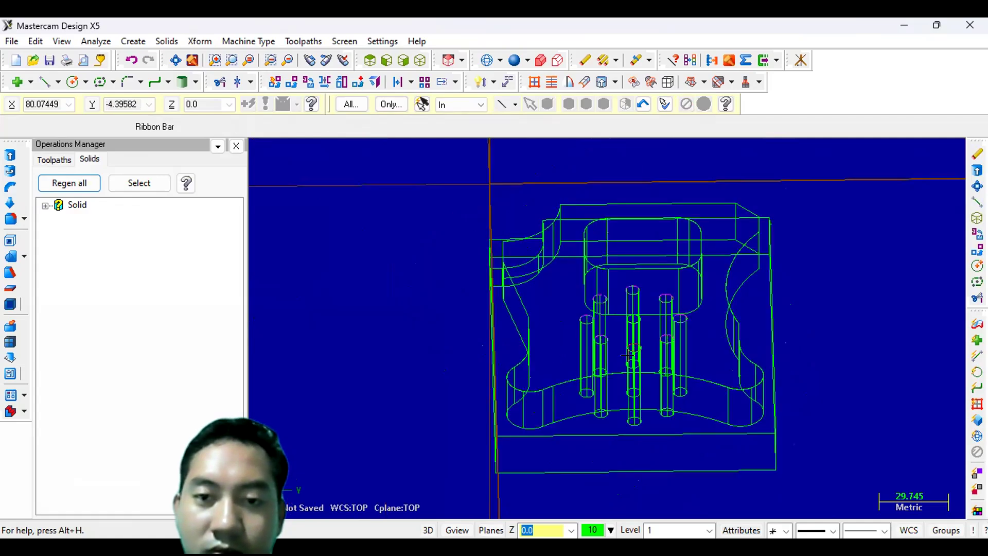
pyautogui.moveTo(627, 354); pyautogui.dragTo(499, 339, button='middle')
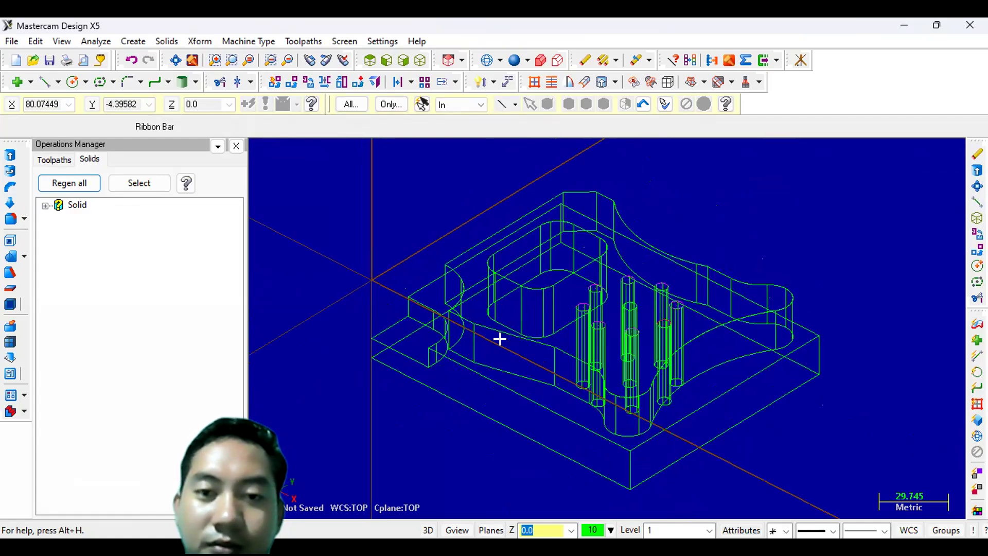